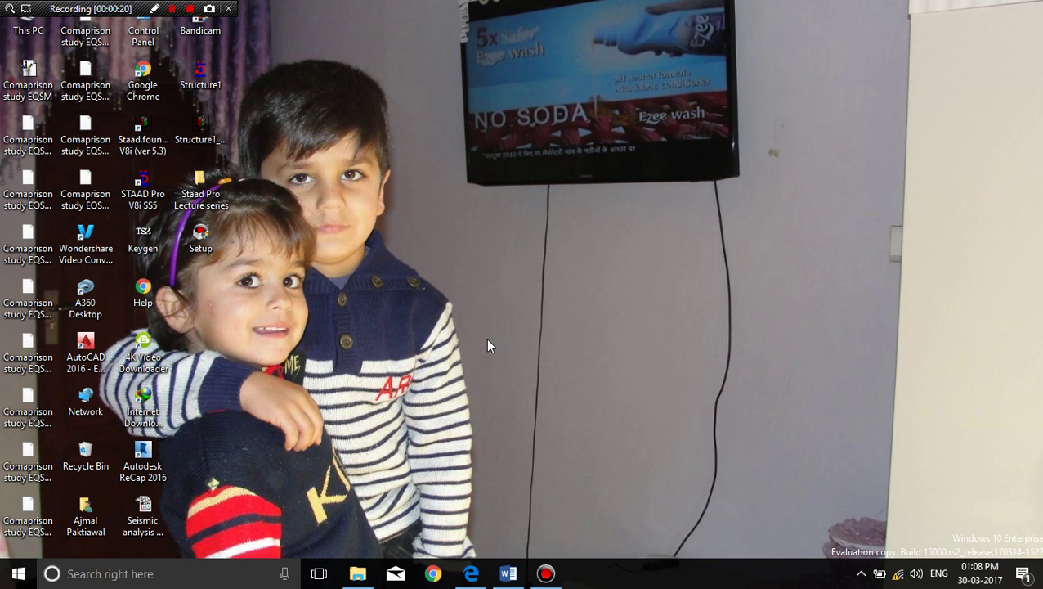
Step: Bring the Word document 'Comparison study on Equivalent static method' to the front
click(508, 573)
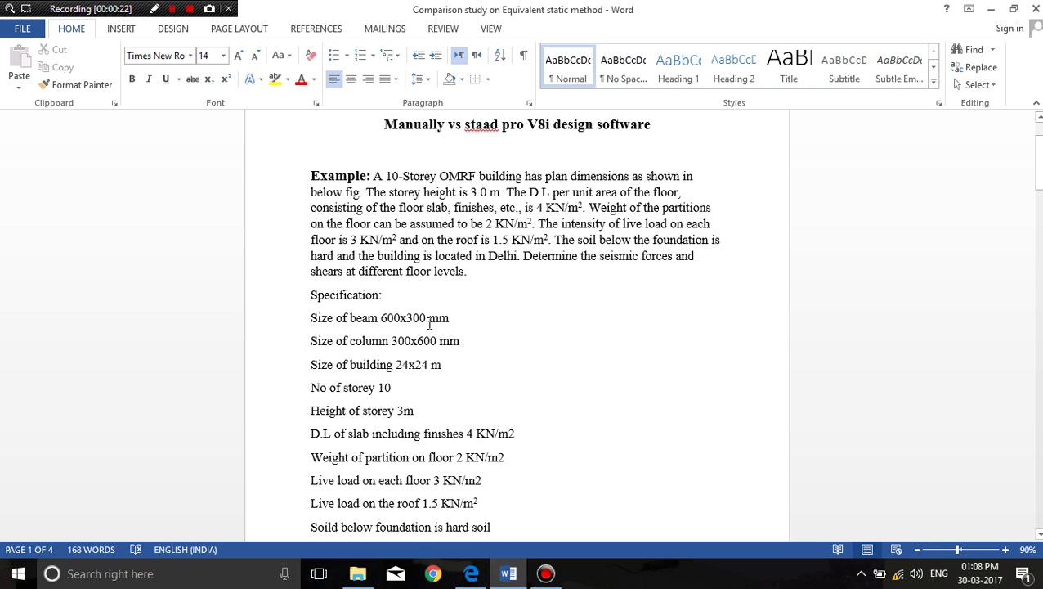
scroll(381, 256, up, 2)
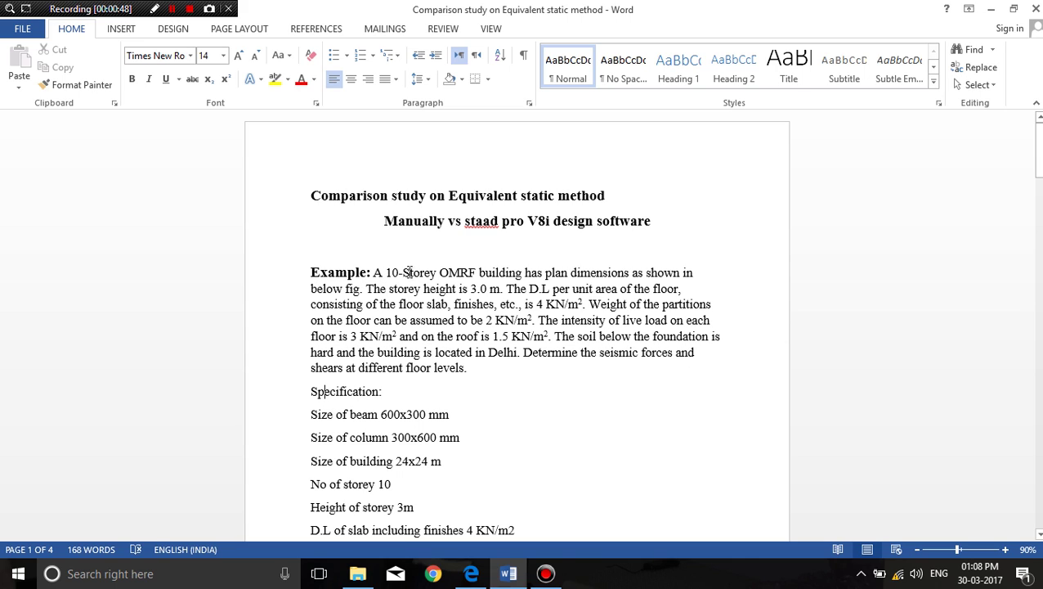
double_click(442, 274)
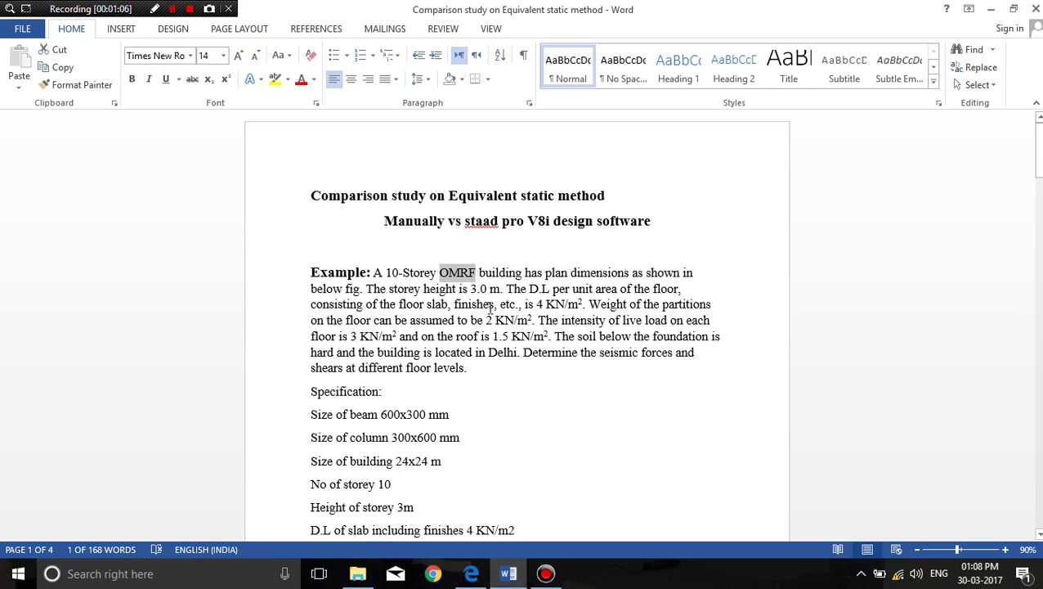
drag(496, 308, 454, 305)
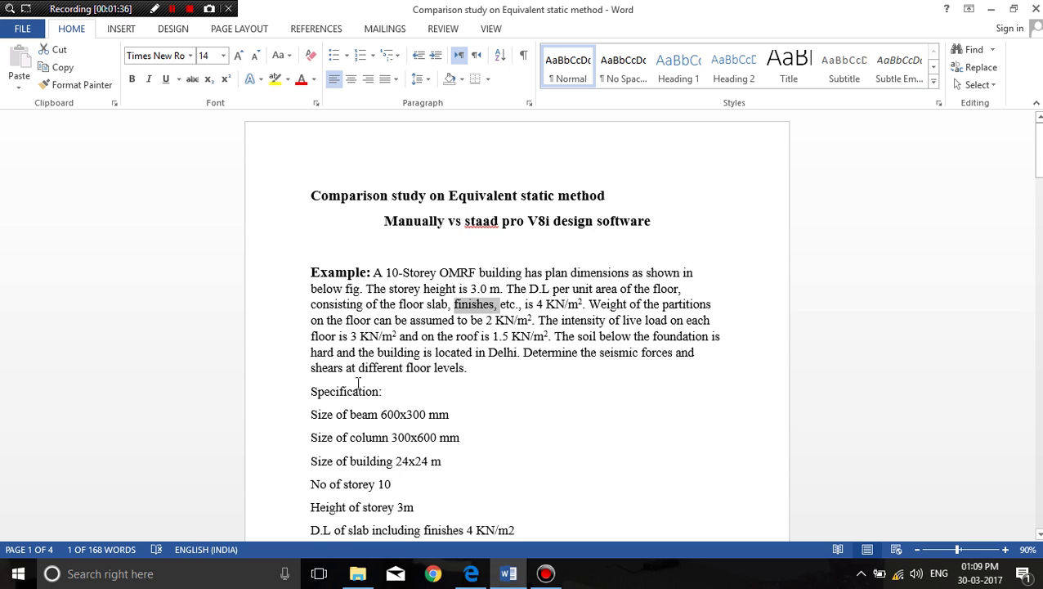
scroll(358, 383, down, 2)
drag(312, 352, 379, 352)
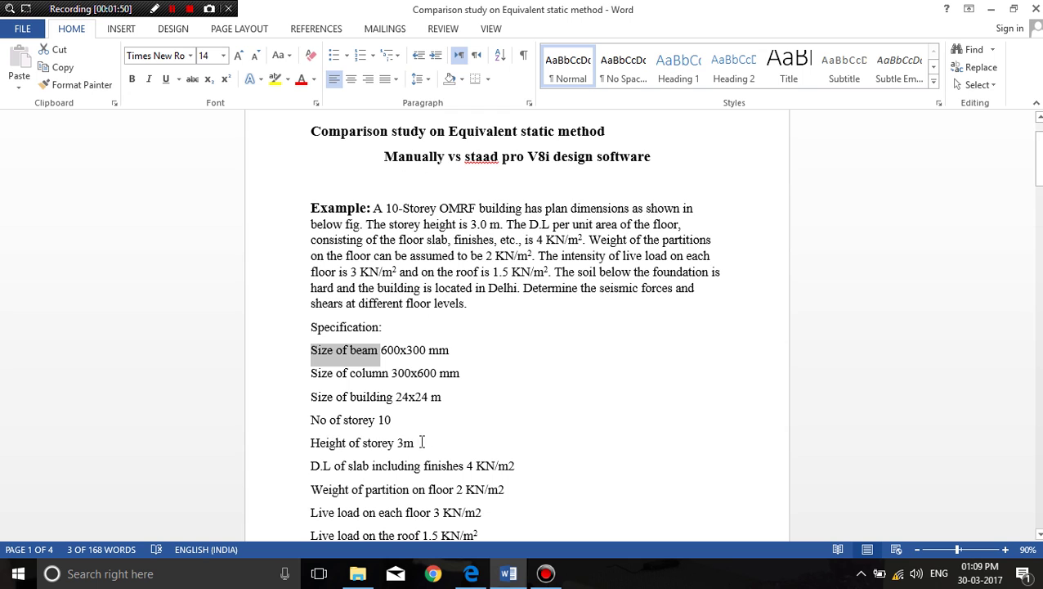
scroll(419, 442, down, 3)
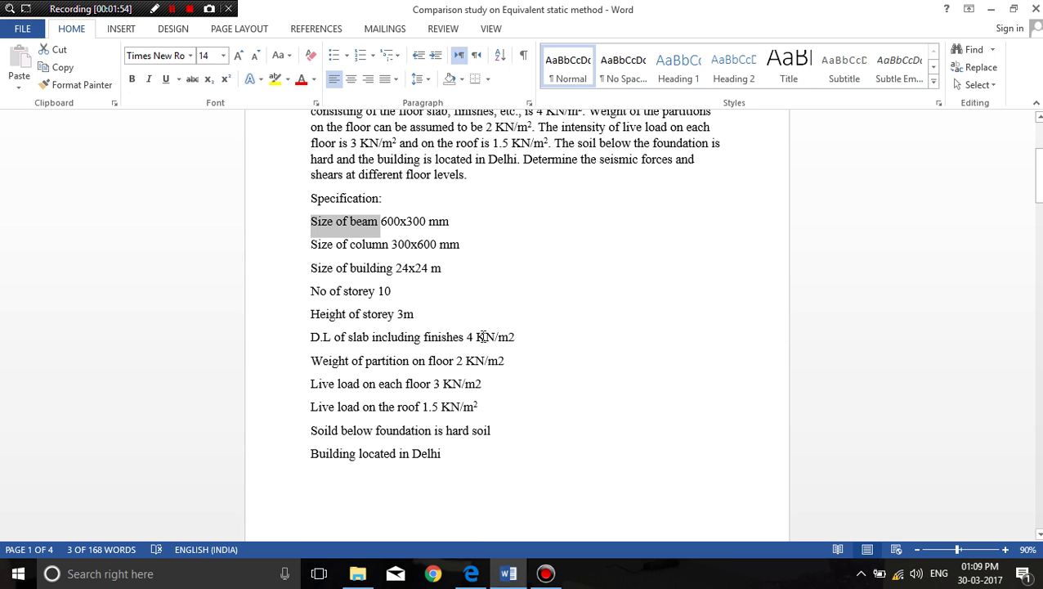
drag(467, 336, 480, 350)
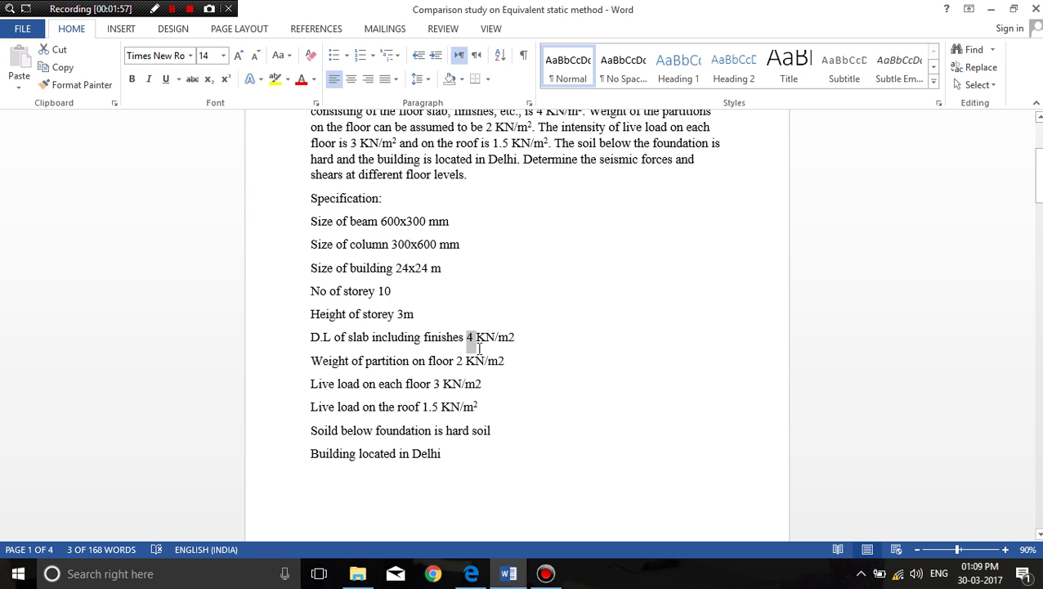
click(458, 361)
drag(459, 361, 513, 361)
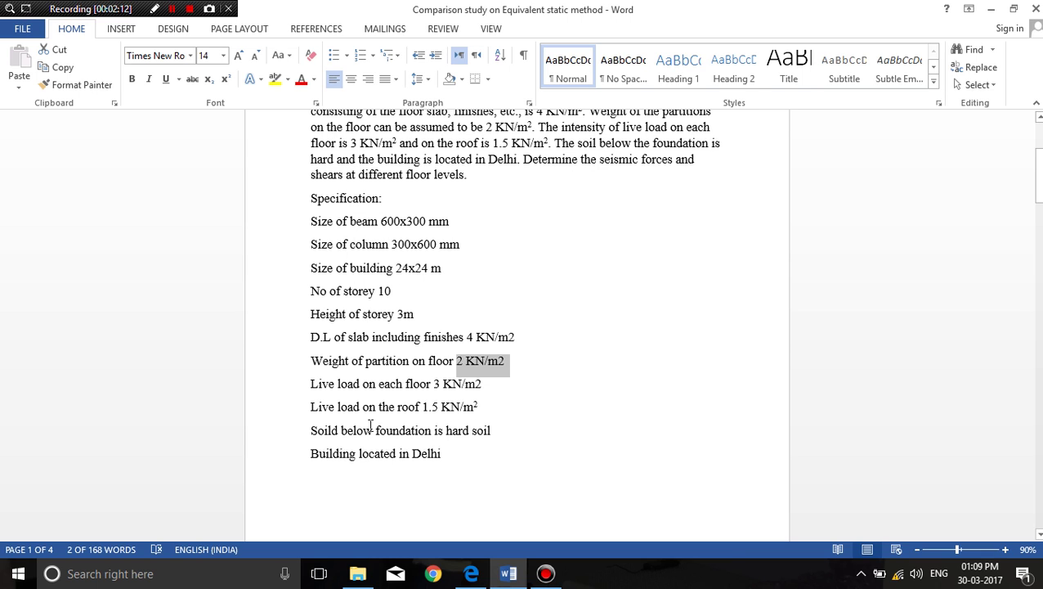
scroll(369, 425, down, 3)
Step: Scroll to the solution page with zone factor 0.24, I = 1.0, R = 3.0 and 50661 kN weight
scroll(366, 421, down, 8)
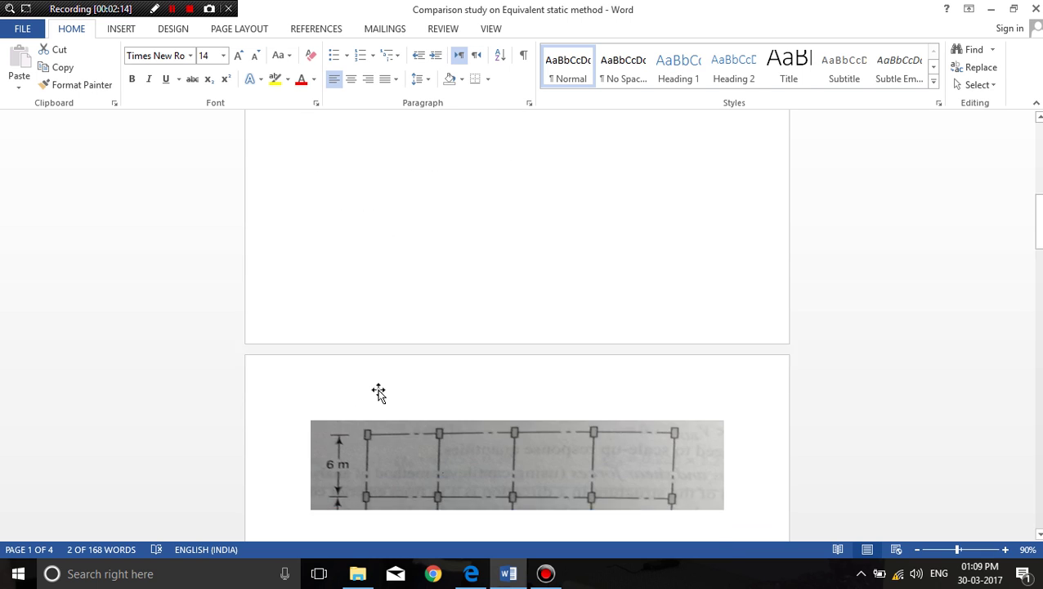
scroll(365, 380, down, 3)
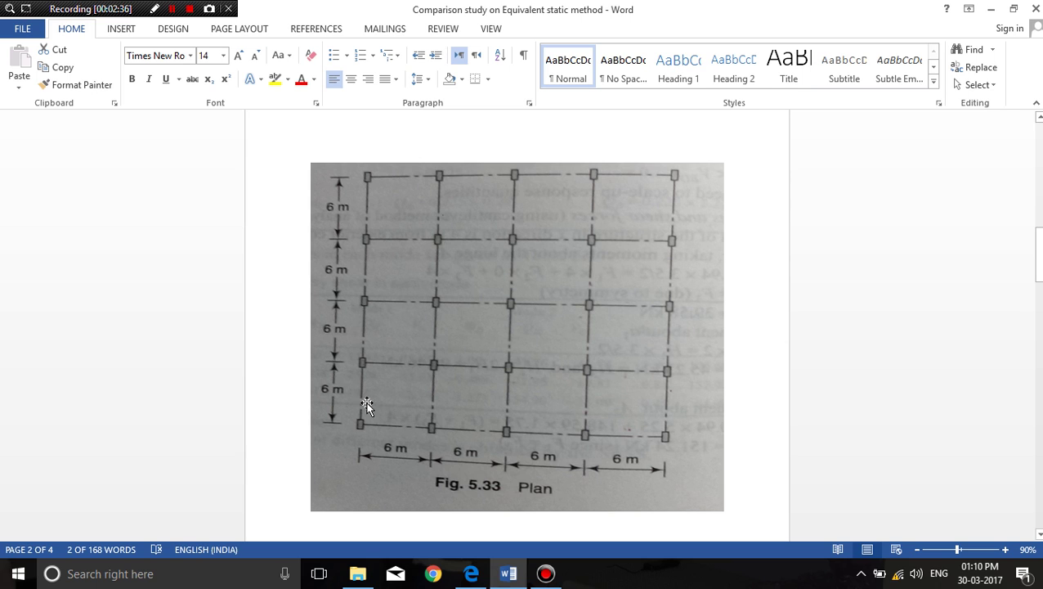
scroll(465, 426, down, 3)
scroll(465, 426, down, 12)
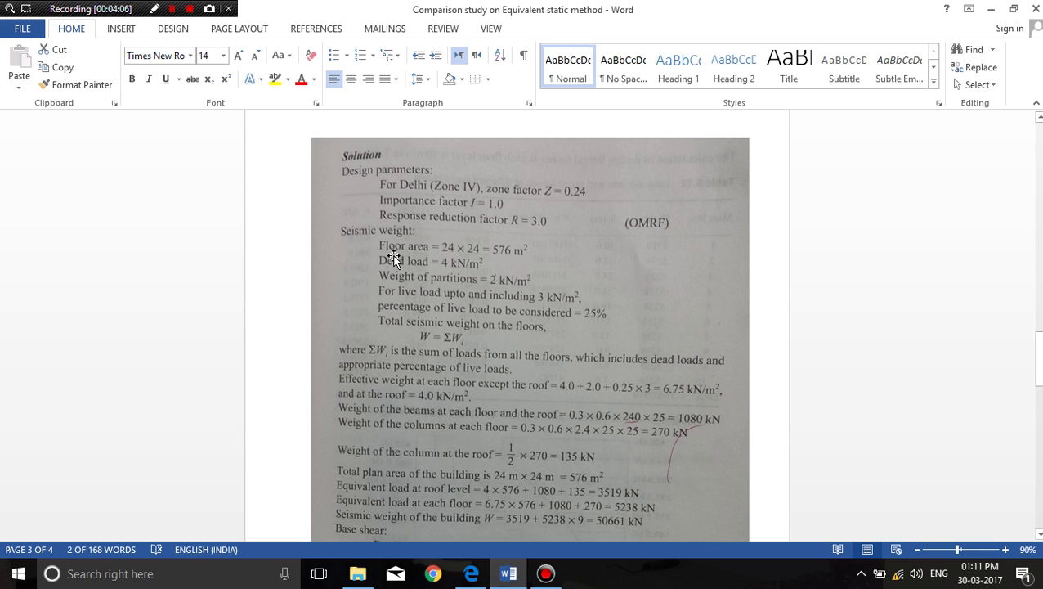
scroll(392, 254, down, 3)
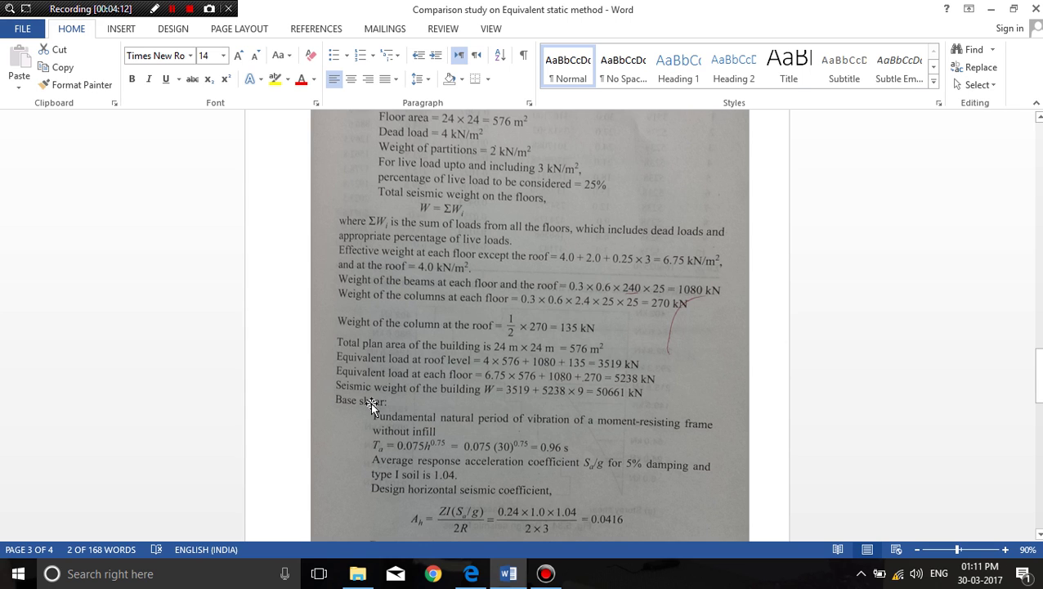
scroll(375, 399, down, 4)
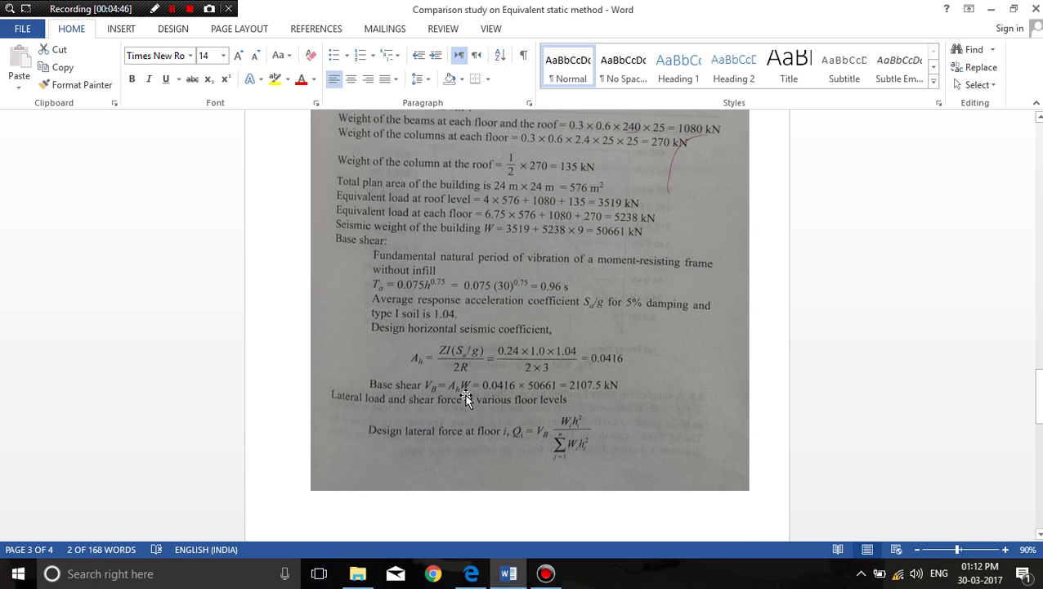
scroll(468, 389, up, 6)
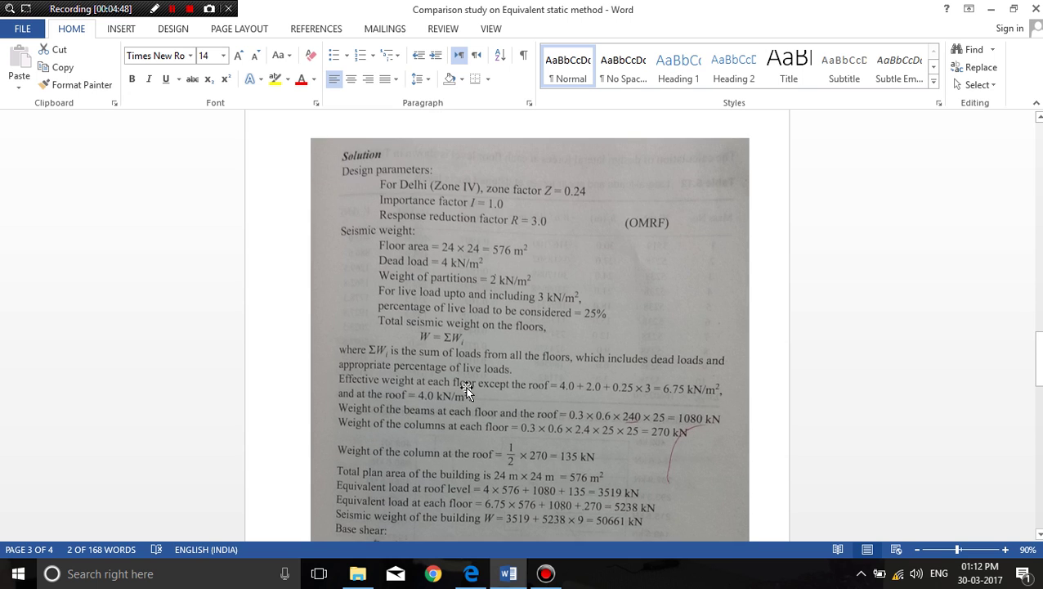
scroll(468, 389, down, 2)
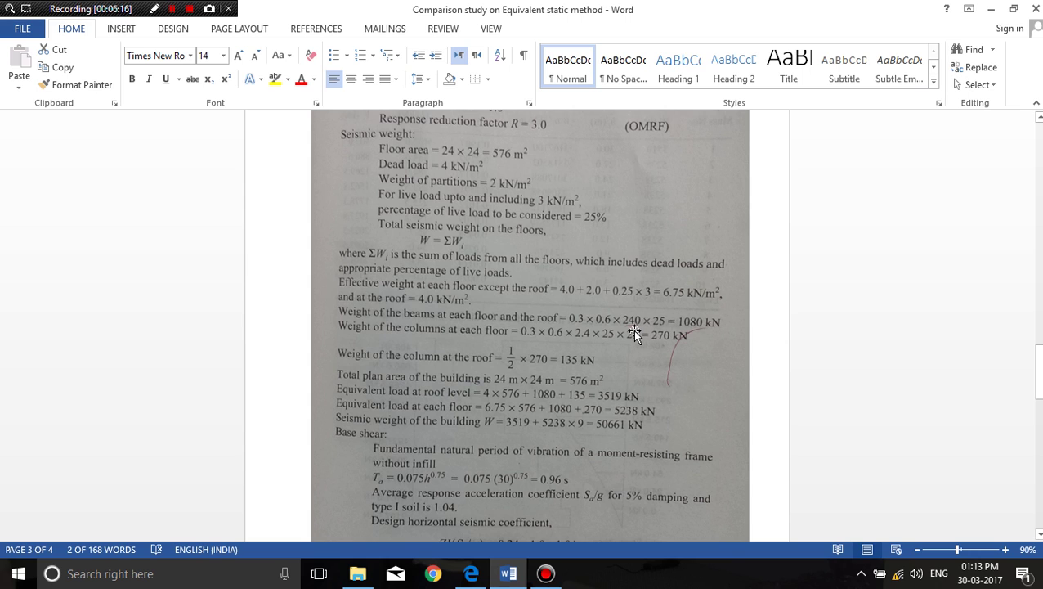
scroll(632, 327, up, 1)
scroll(631, 327, up, 10)
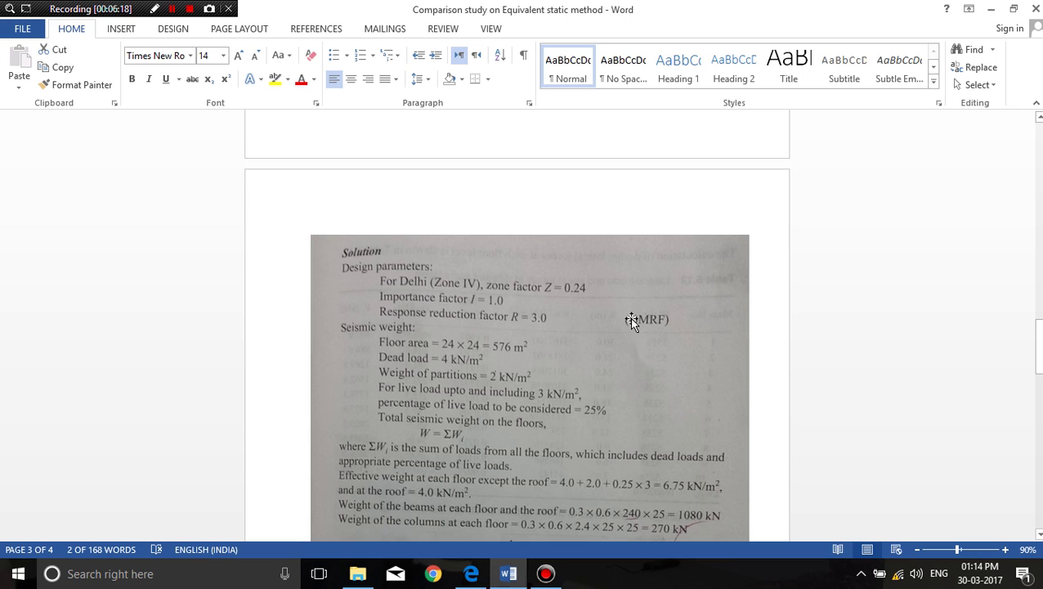
Step: Select the Fig. 5.33 plan, then scroll to the 135 kN roof column and 5238 kN floor loads
scroll(537, 305, up, 4)
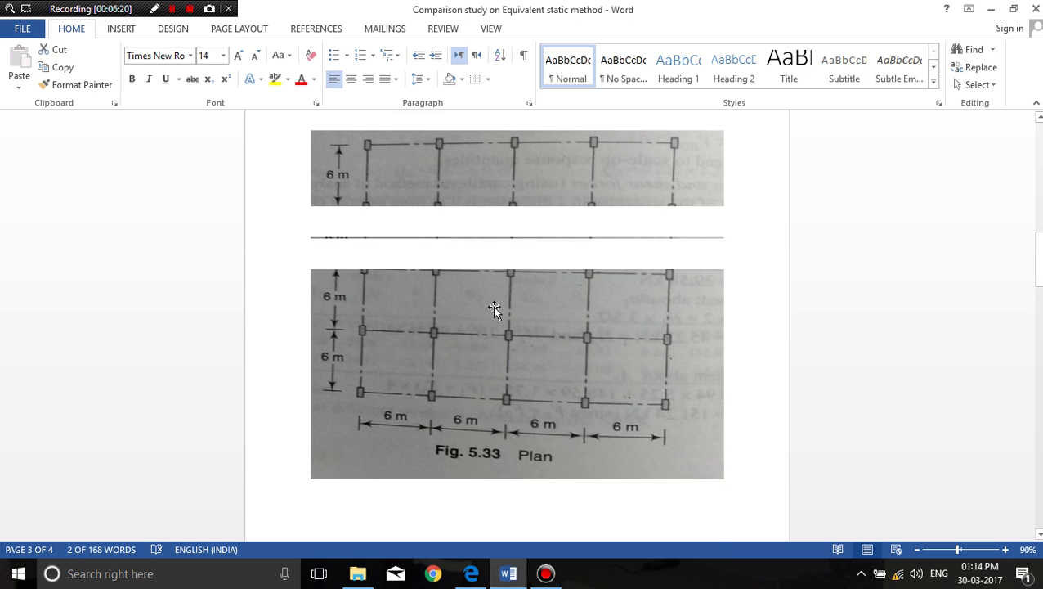
click(401, 462)
scroll(400, 462, down, 1)
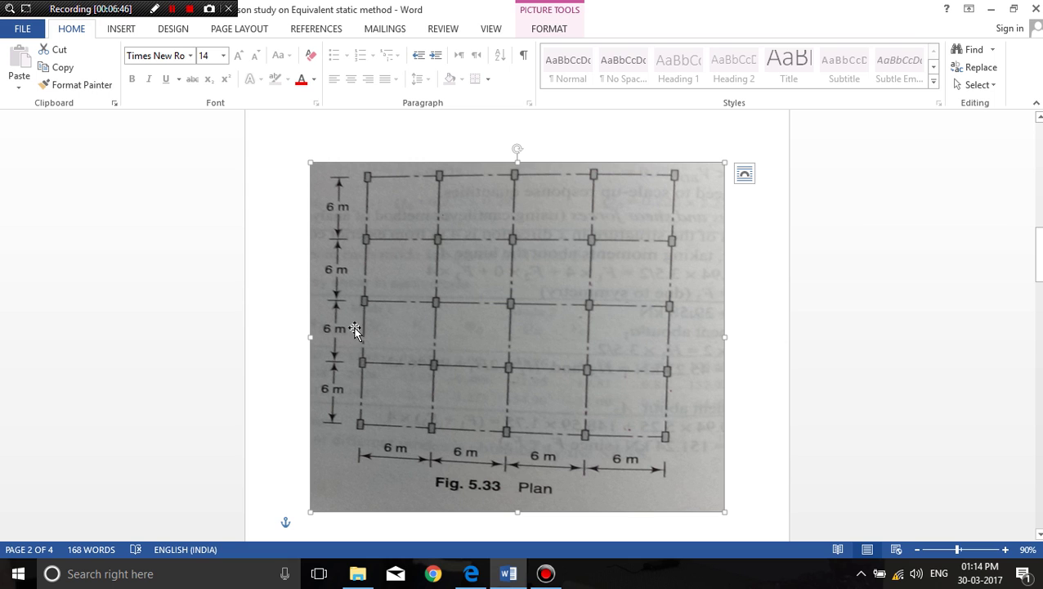
scroll(421, 442, down, 8)
scroll(478, 427, down, 12)
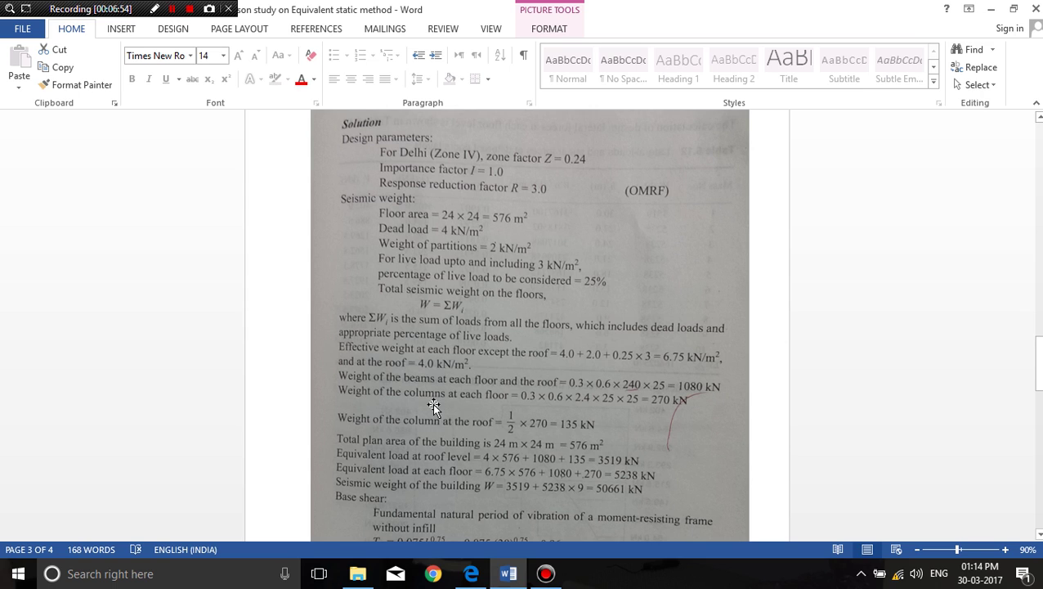
scroll(548, 389, down, 2)
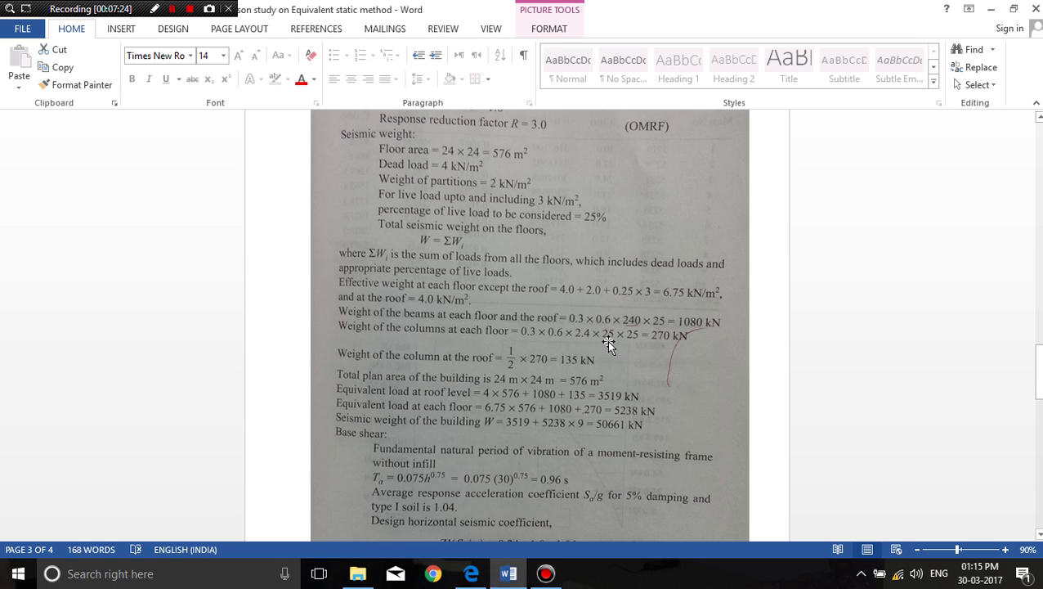
scroll(611, 342, up, 3)
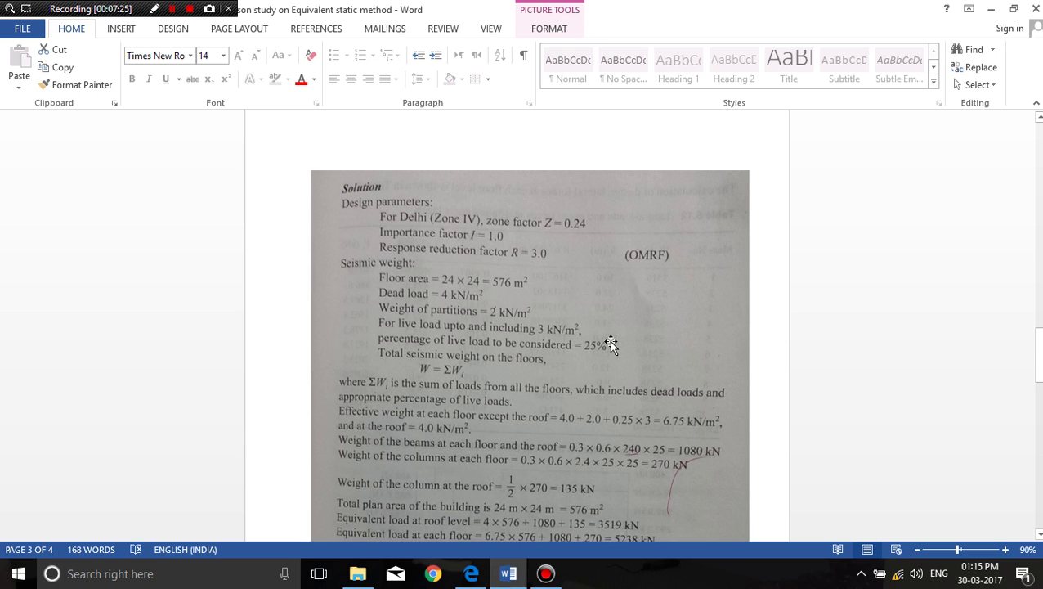
scroll(634, 509, up, 10)
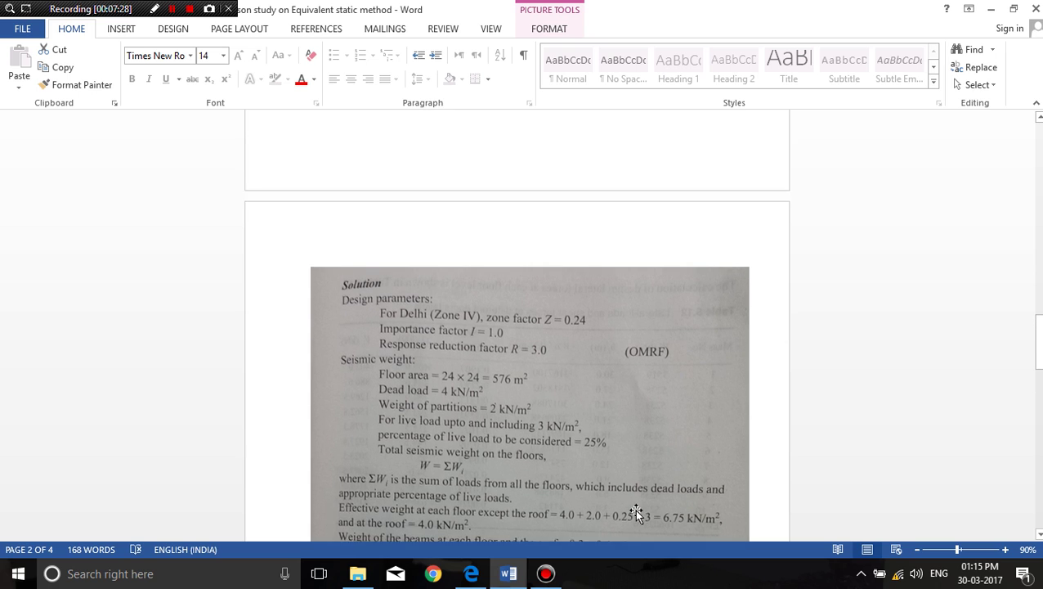
scroll(452, 322, up, 3)
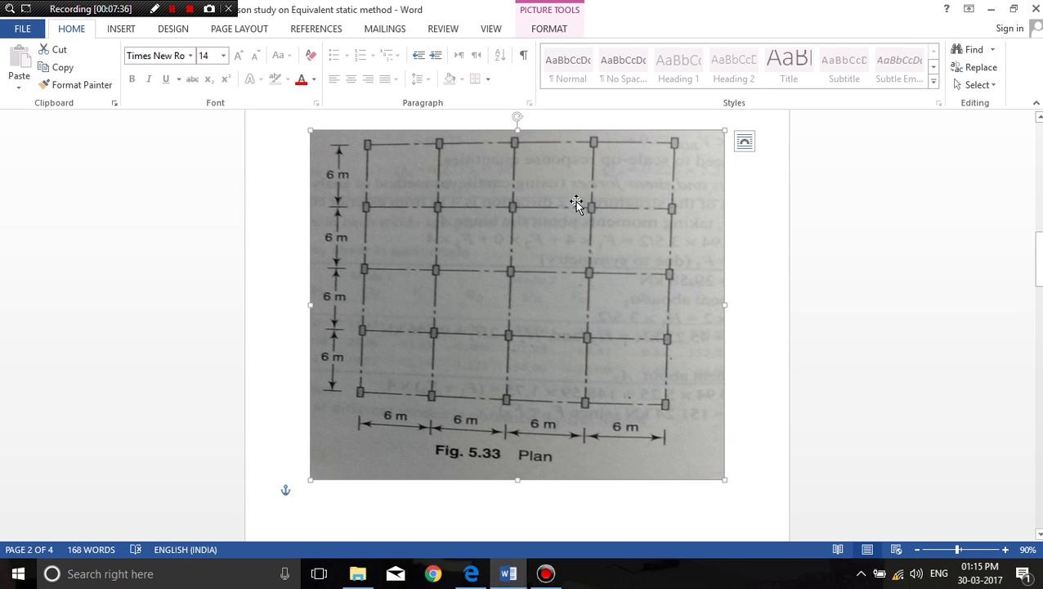
scroll(466, 270, down, 6)
scroll(572, 287, down, 7)
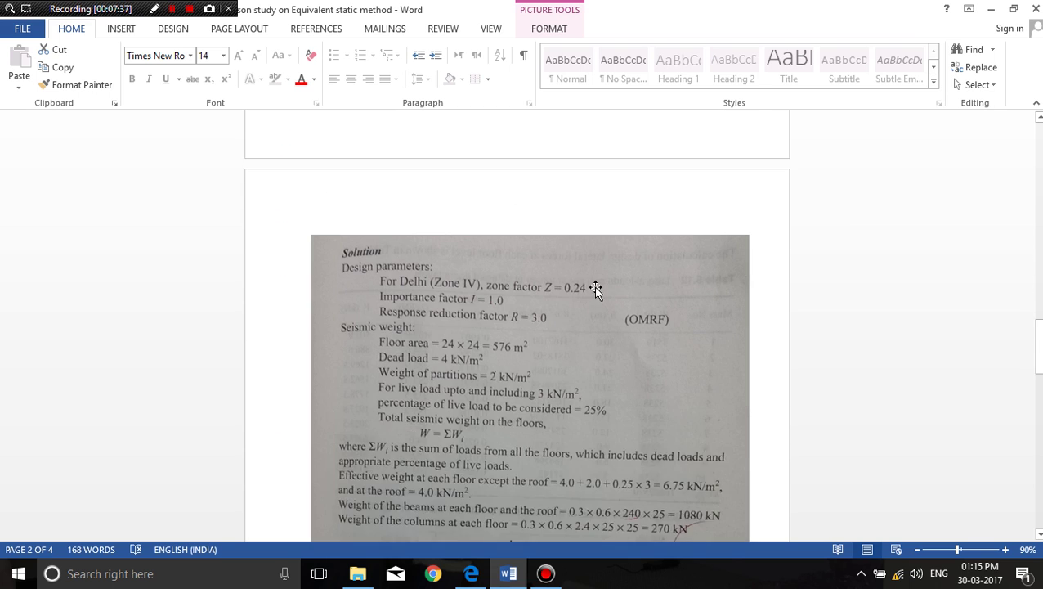
scroll(678, 429, down, 3)
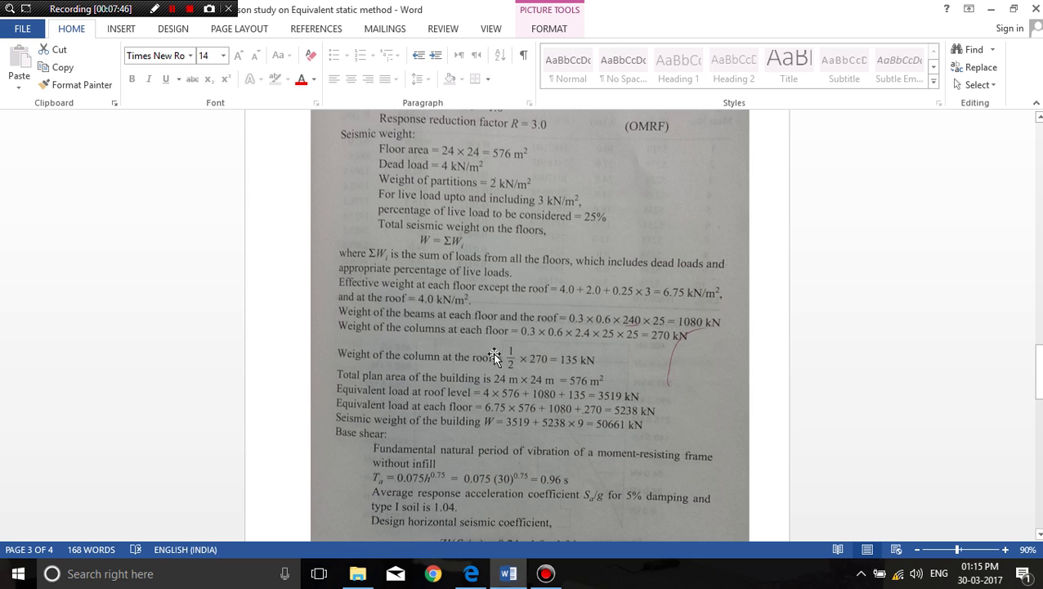
Step: Scroll the scanned solution to the Ta = 0.96 s period and Sa/g = 1.04 lines
scroll(492, 352, down, 2)
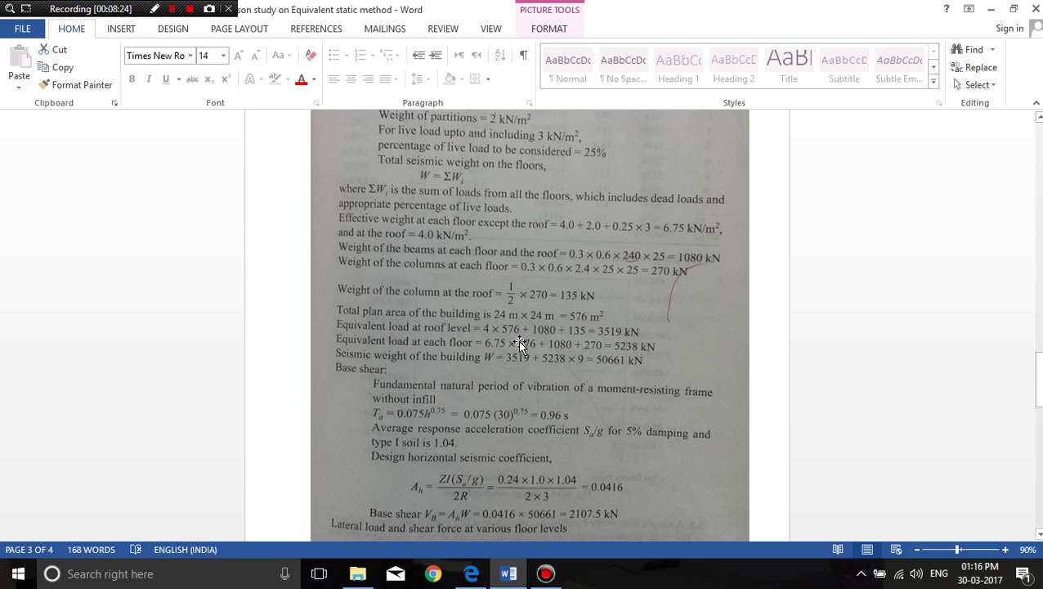
Step: Select the scanned solution picture showing Ah = 0.0416 and base shear 2107.5 kN
click(698, 264)
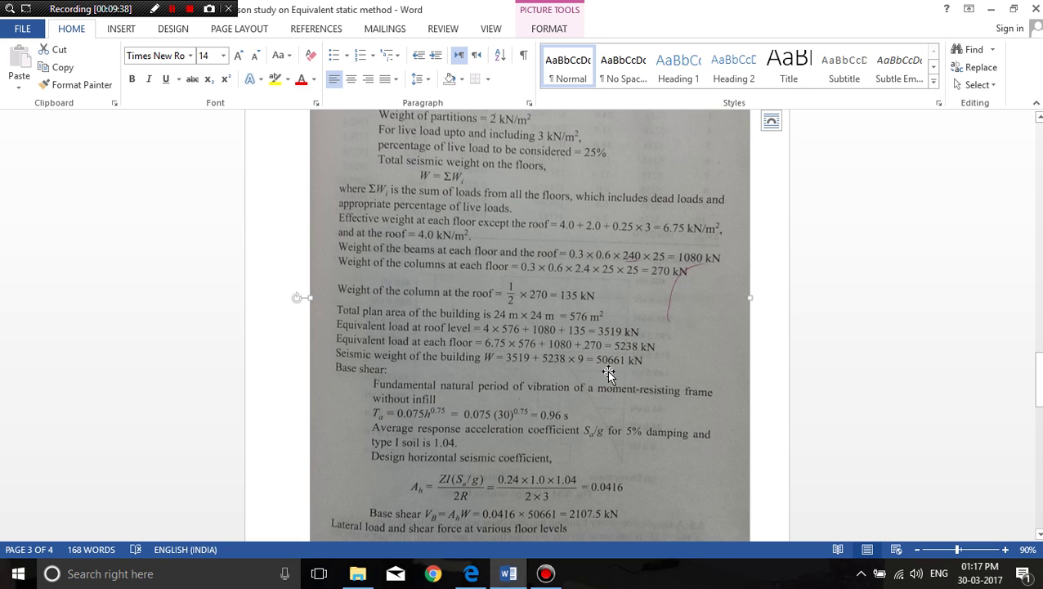
scroll(527, 384, down, 4)
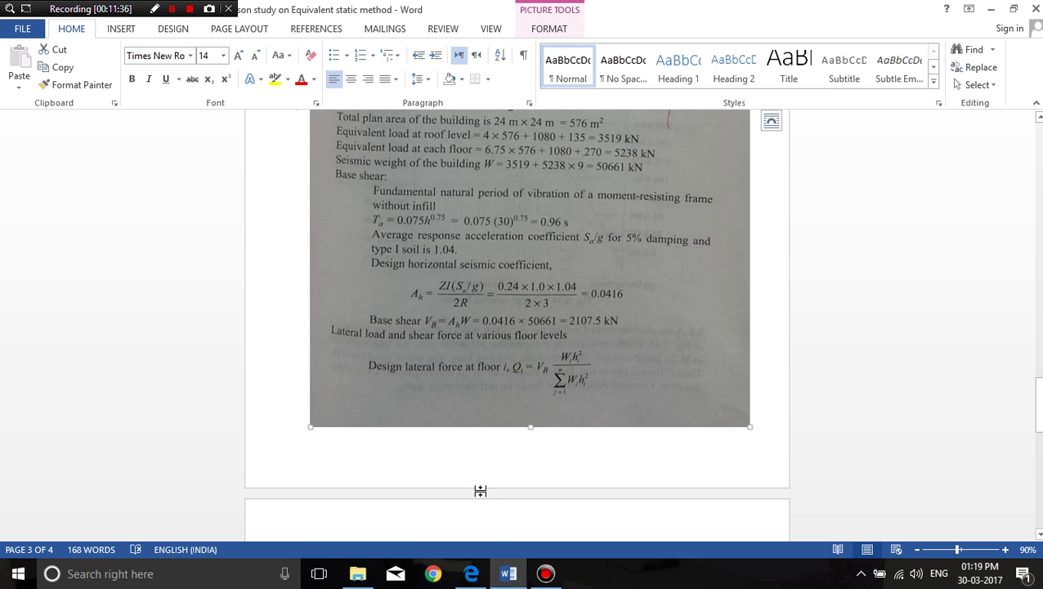
Step: Switch to the IS 1893 PDF at page 20's Table 2 zone factors and Sa/g spectra
scroll(501, 458, down, 9)
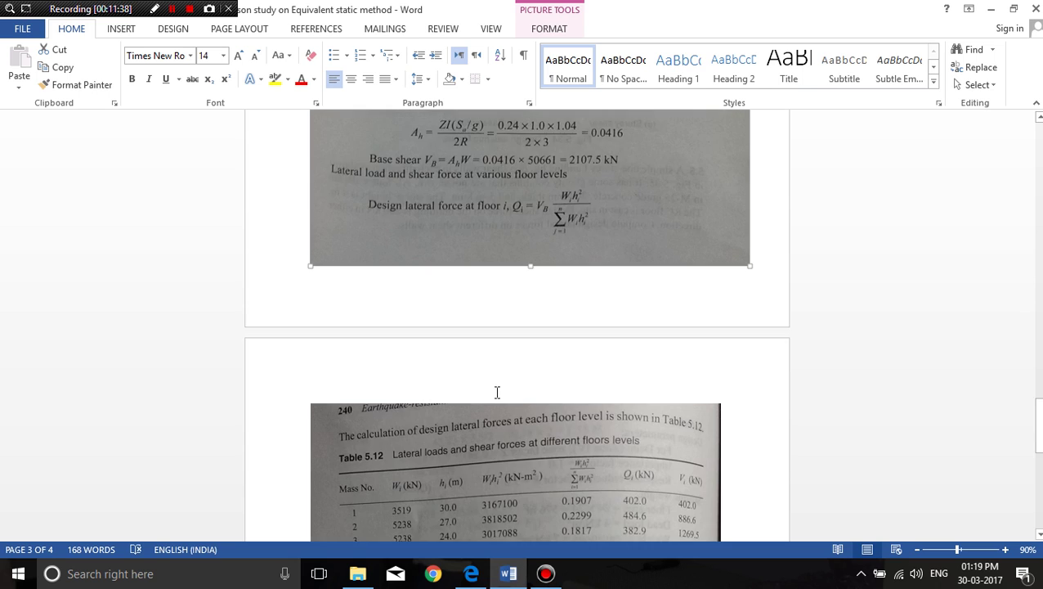
scroll(512, 384, up, 5)
click(477, 576)
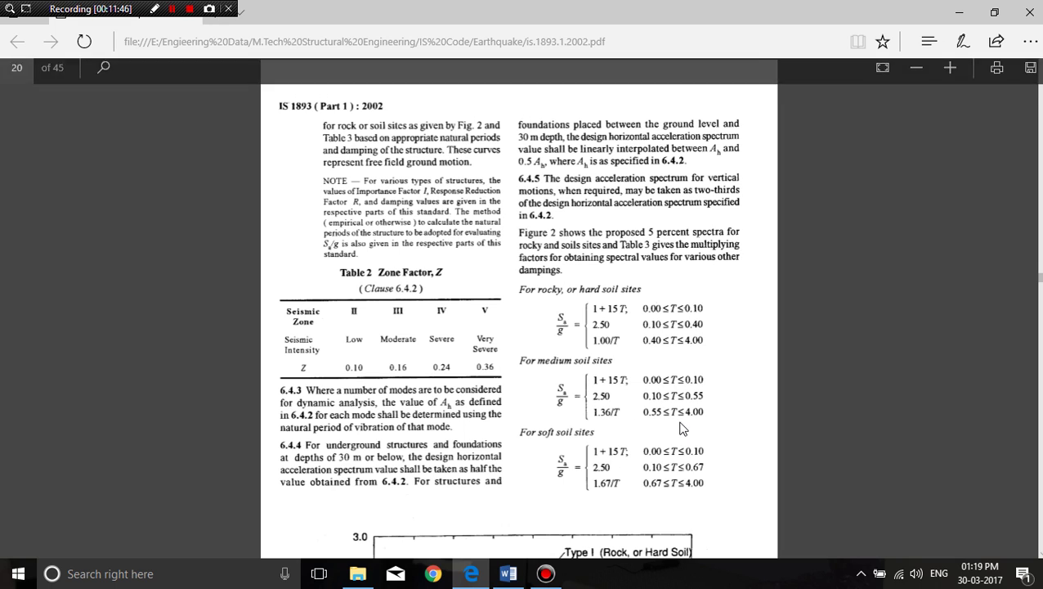
Step: Highlight the soft-soil spectrum formula in the PDF, then return to the Word study
drag(559, 433, 708, 489)
click(647, 482)
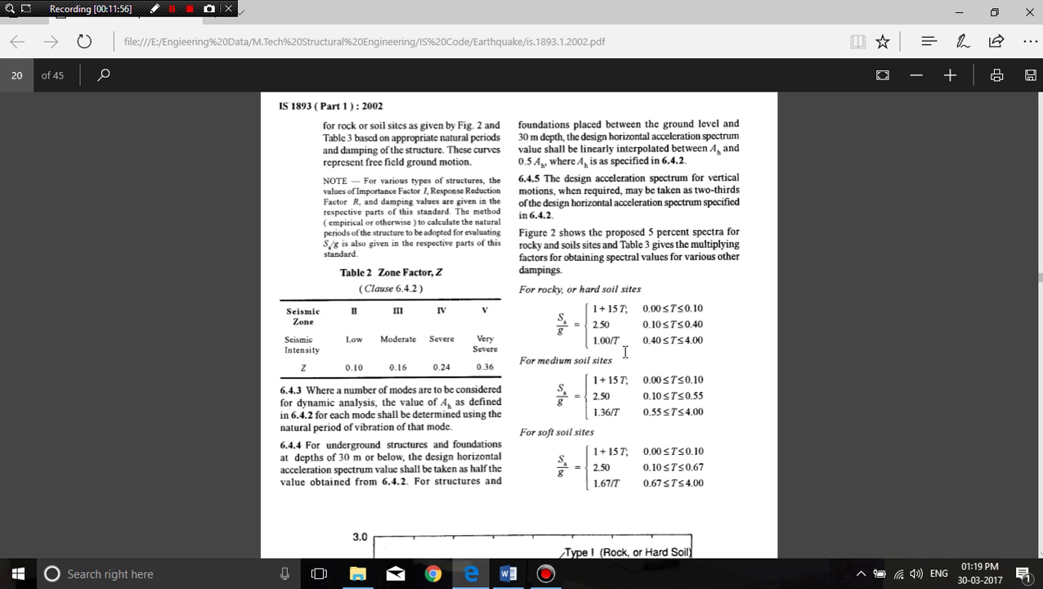
click(507, 574)
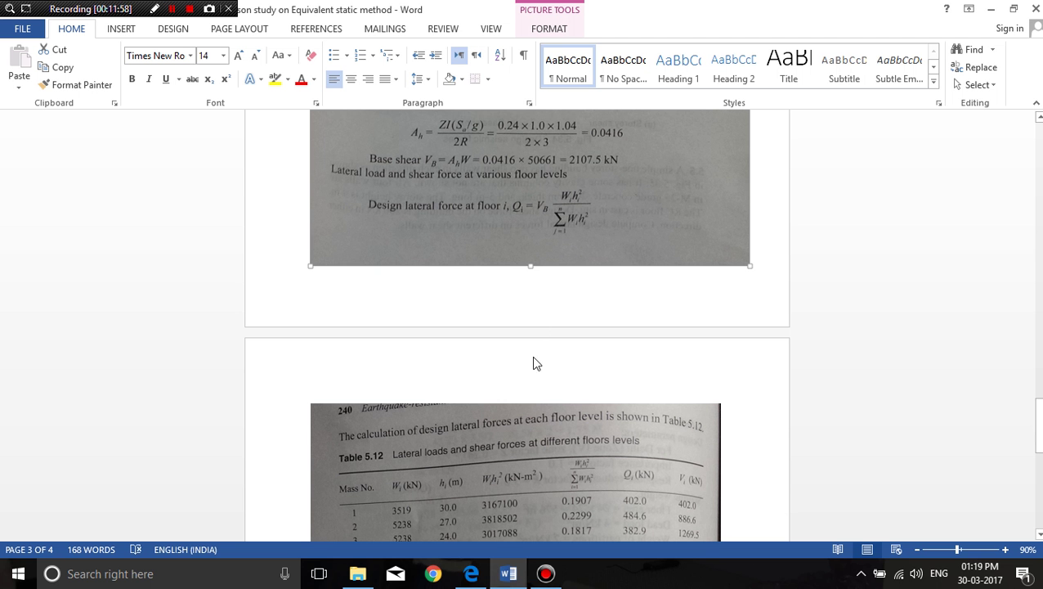
Step: Switch back to the IS 1893 PDF with Table 2 zone factors and Sa/g formulas
scroll(534, 348, up, 5)
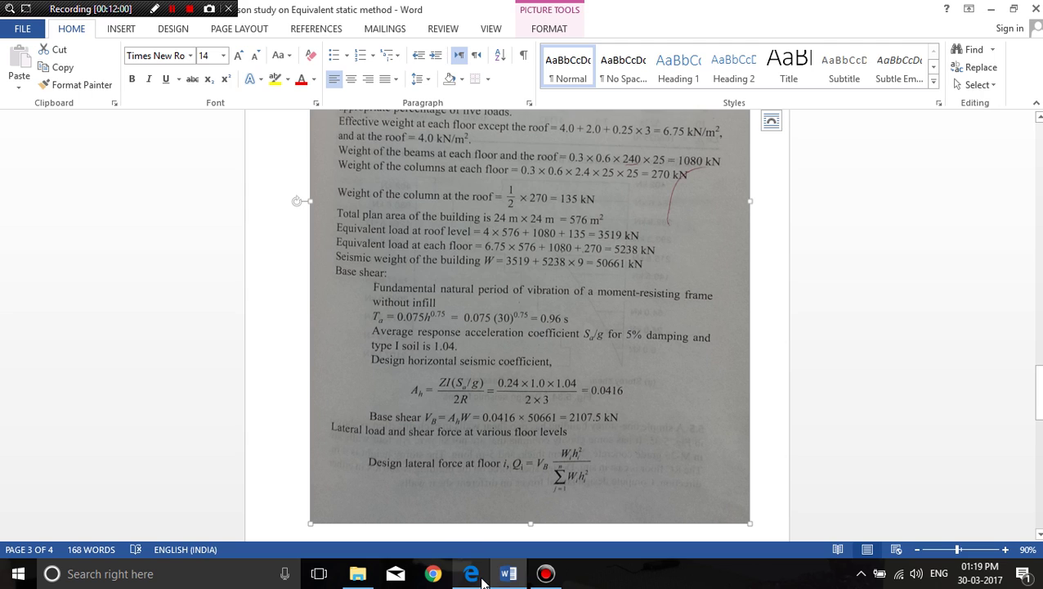
click(473, 574)
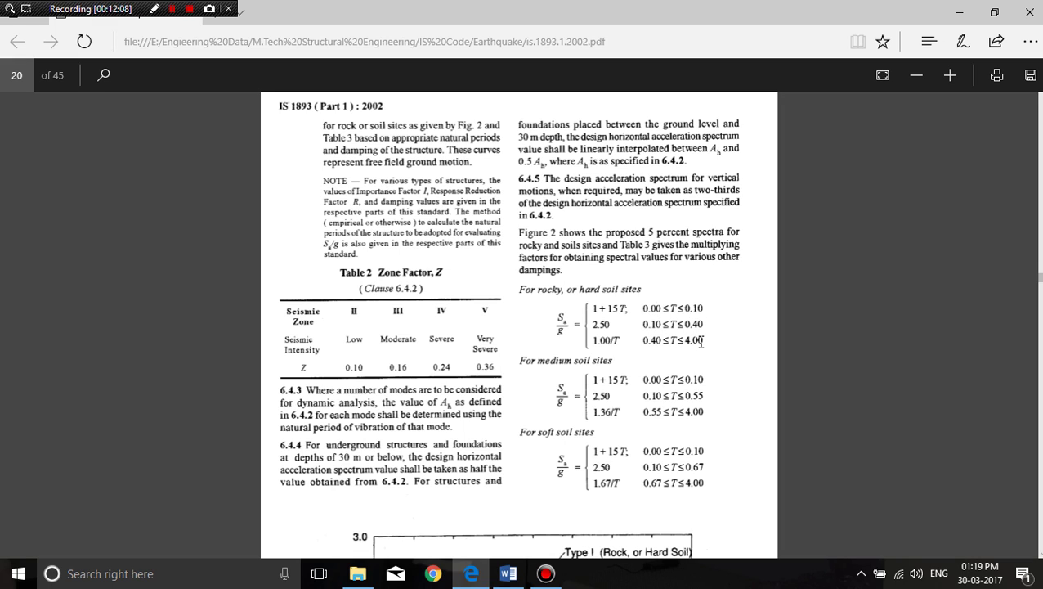
Step: Mark the 0.40 ≤ T ≤ 4.00 hard-soil range, then return to Word's Qi lateral force formula
drag(681, 344, 615, 346)
click(510, 574)
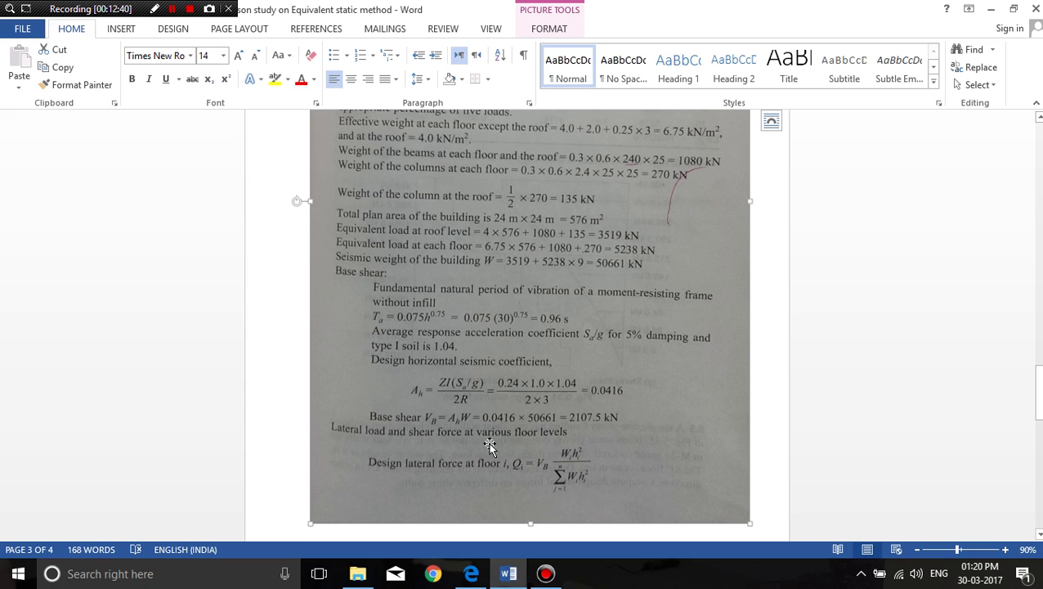
scroll(475, 463, down, 1)
scroll(399, 450, down, 2)
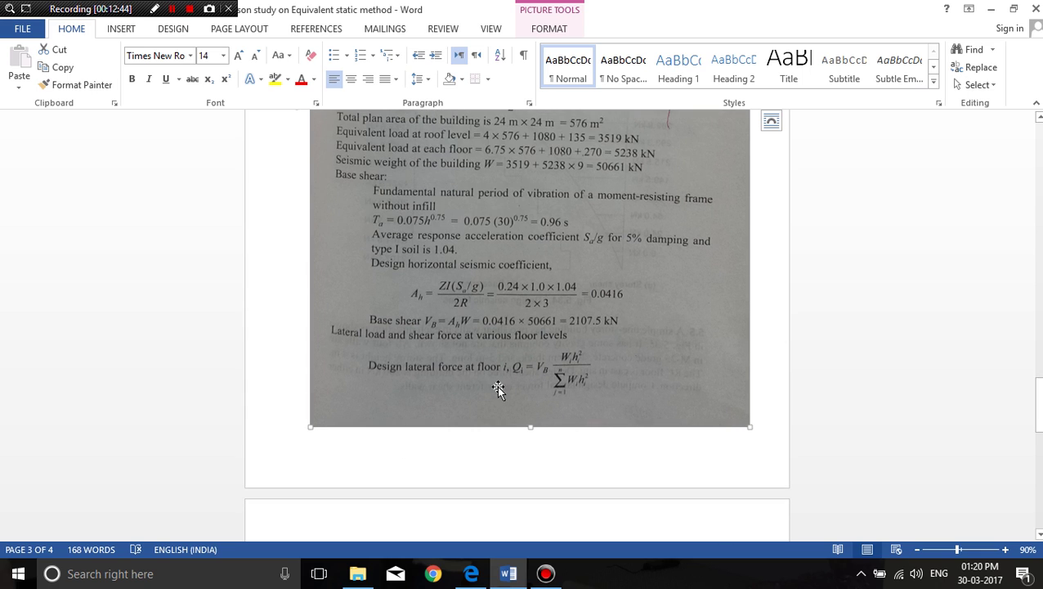
scroll(499, 390, down, 3)
scroll(499, 391, down, 1)
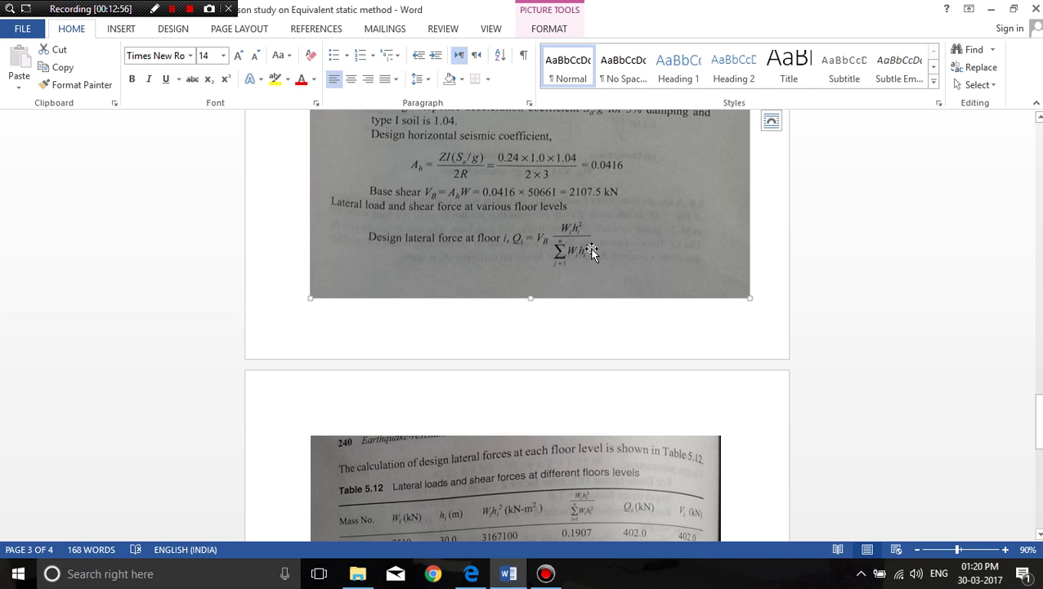
scroll(468, 364, down, 5)
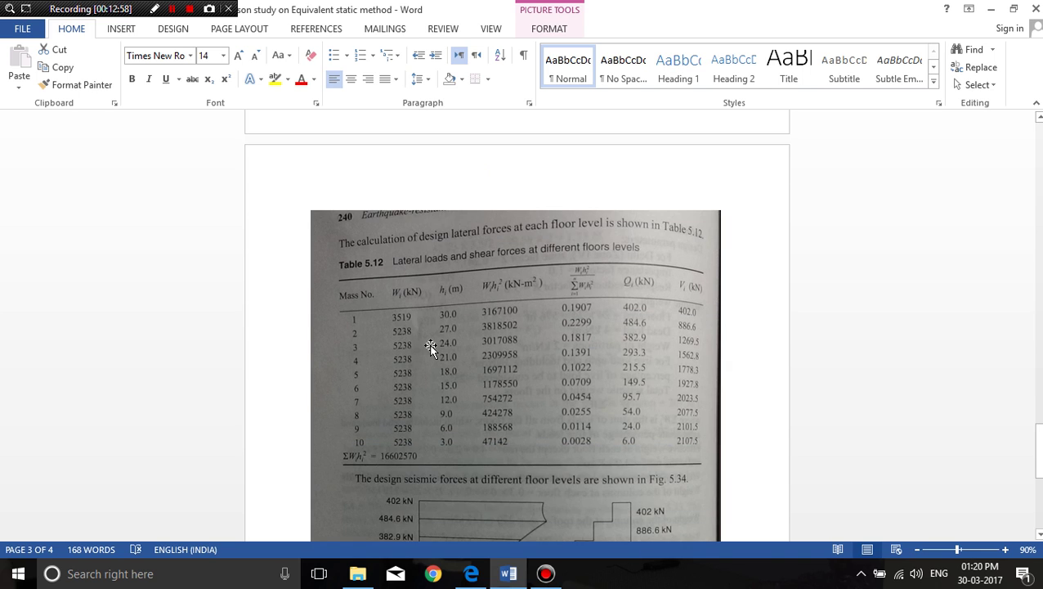
scroll(441, 348, down, 1)
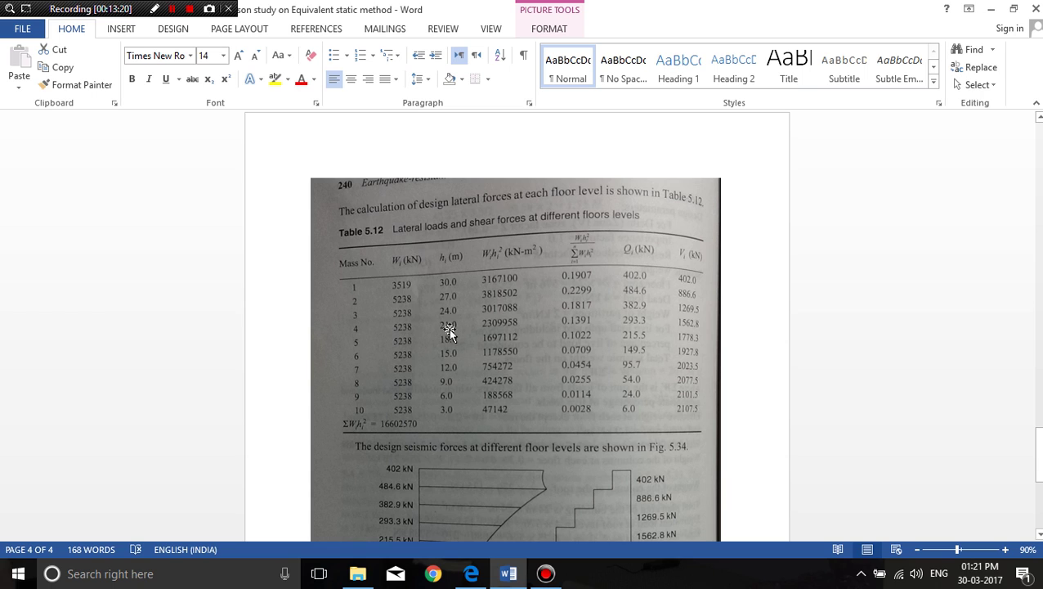
click(448, 423)
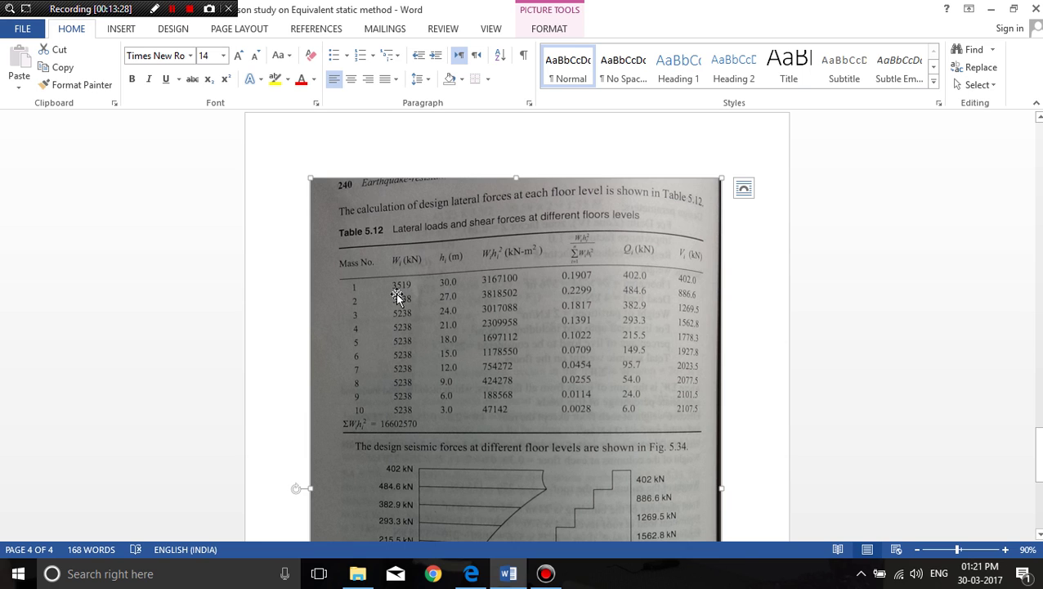
scroll(394, 299, up, 10)
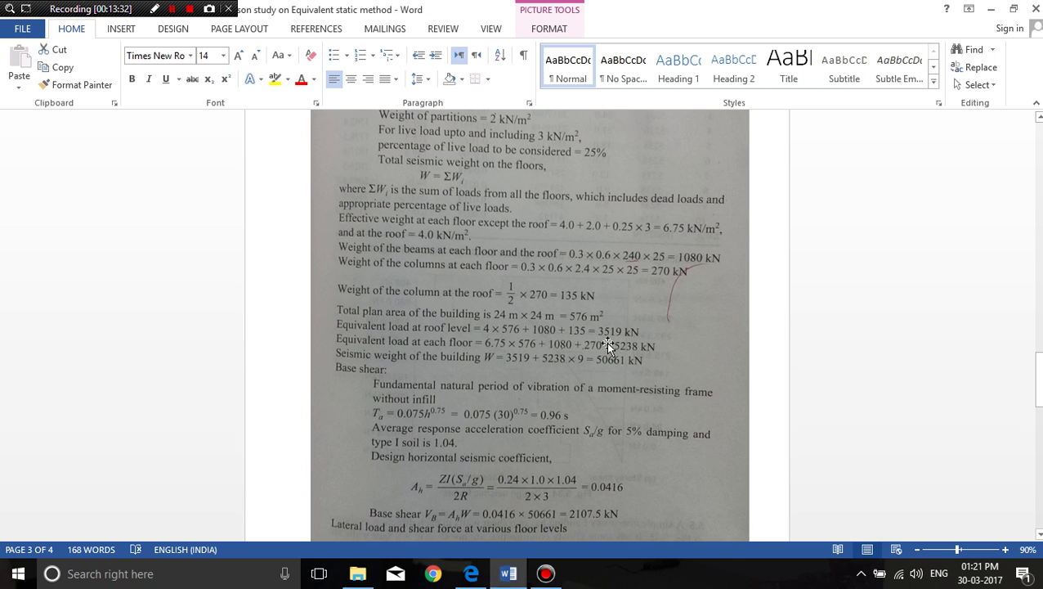
scroll(603, 341, down, 10)
click(509, 332)
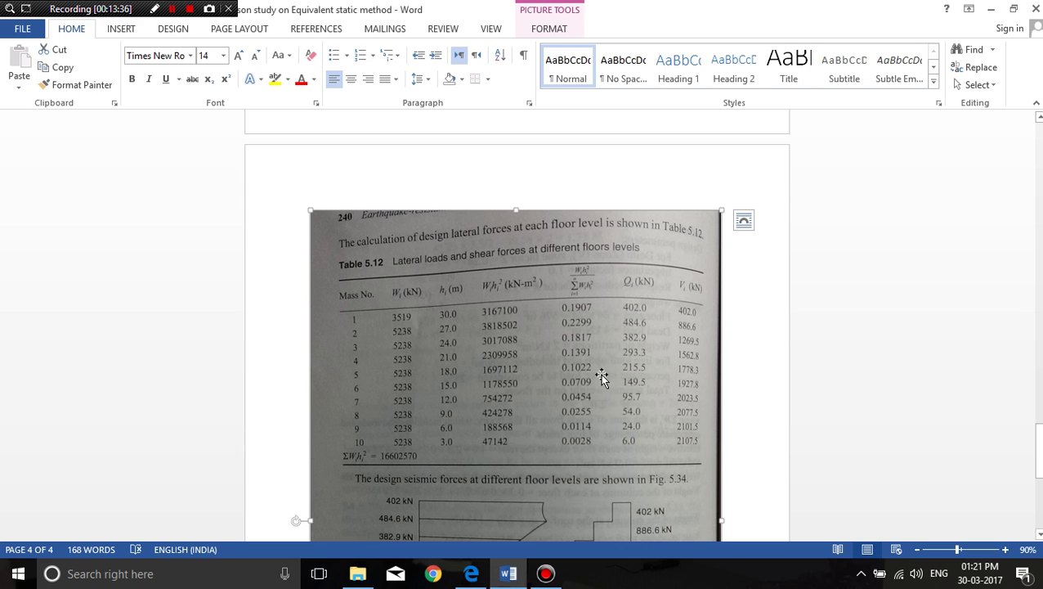
scroll(523, 404, up, 10)
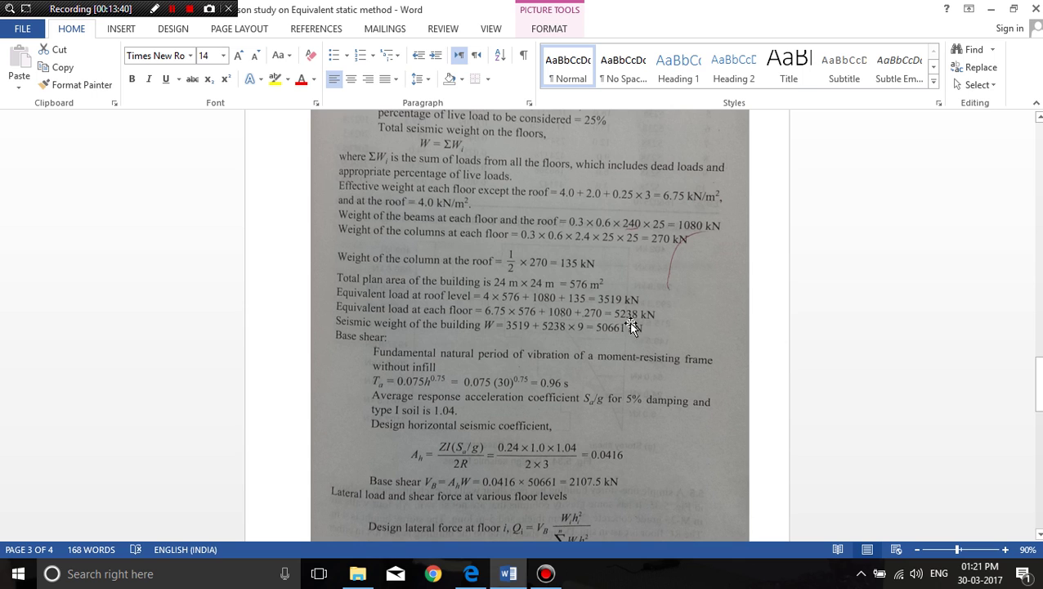
scroll(644, 325, down, 10)
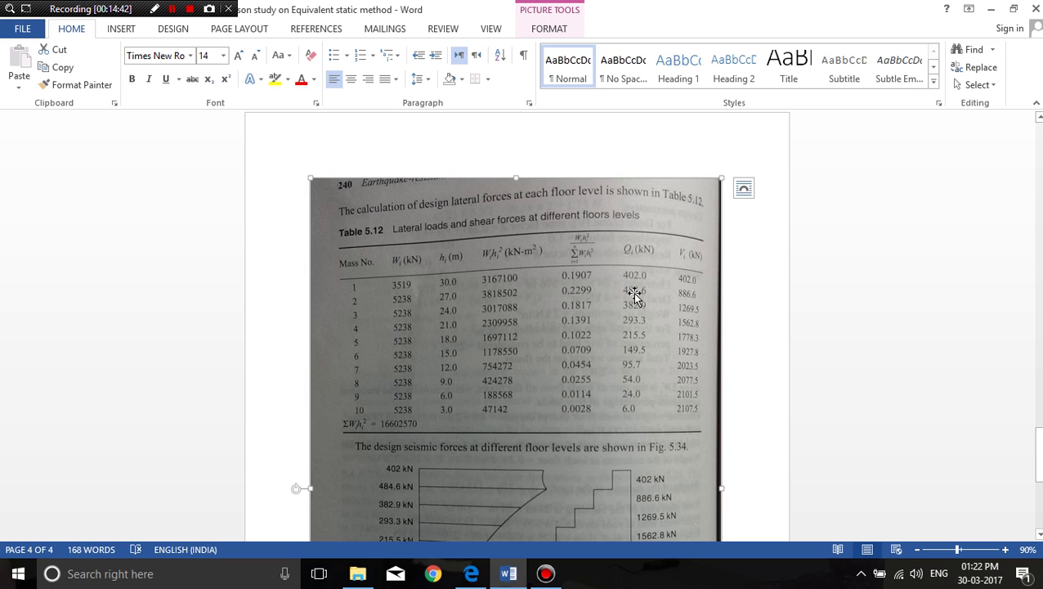
Step: Review Table 5.12 and Fig. 5.34, then minimise Word to reveal the IS 1893 PDF
scroll(629, 282, up, 5)
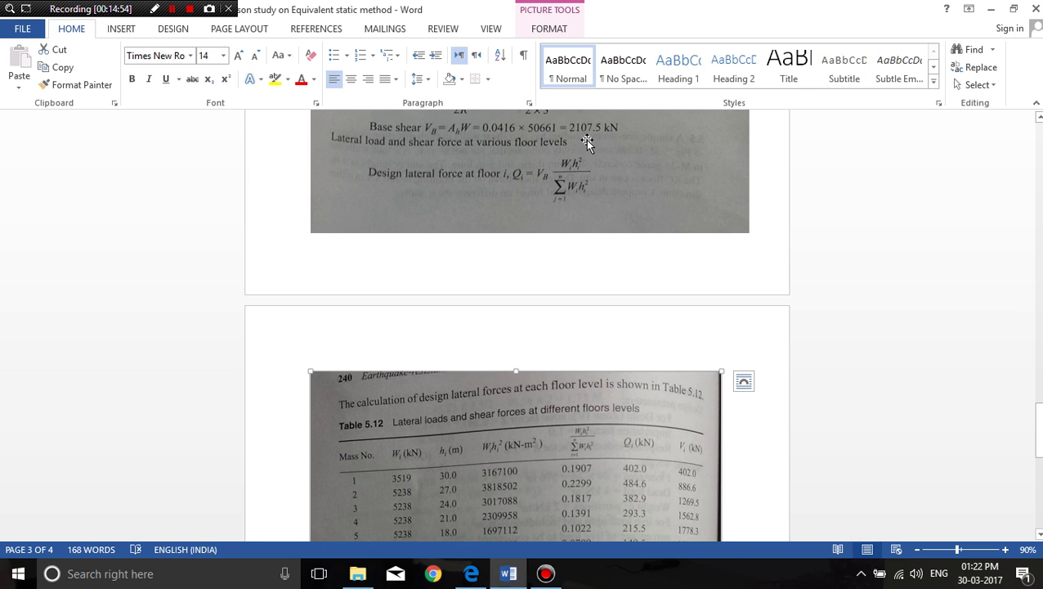
scroll(583, 441, down, 3)
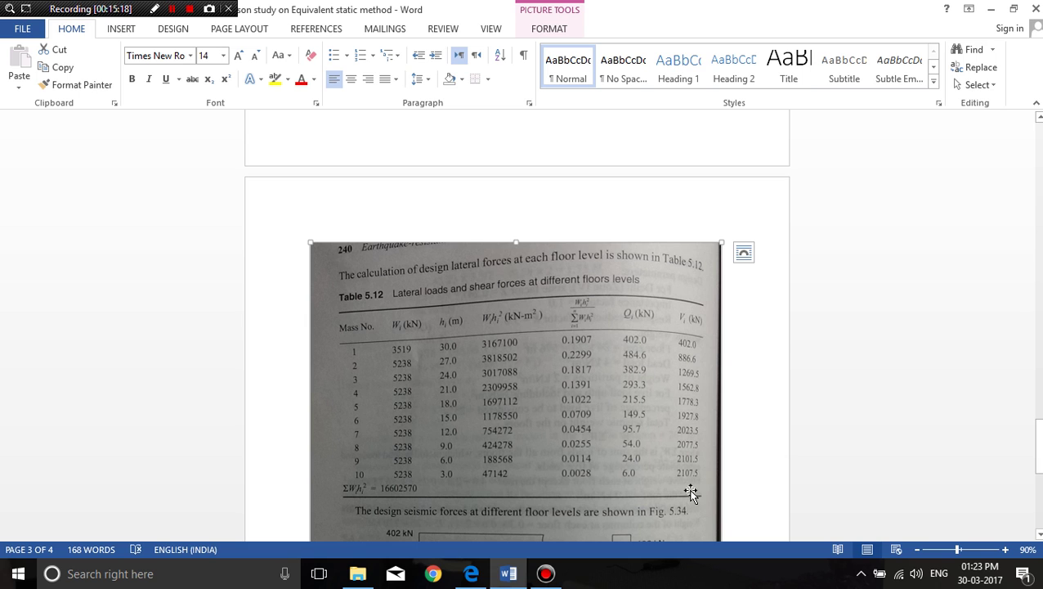
scroll(691, 473, down, 8)
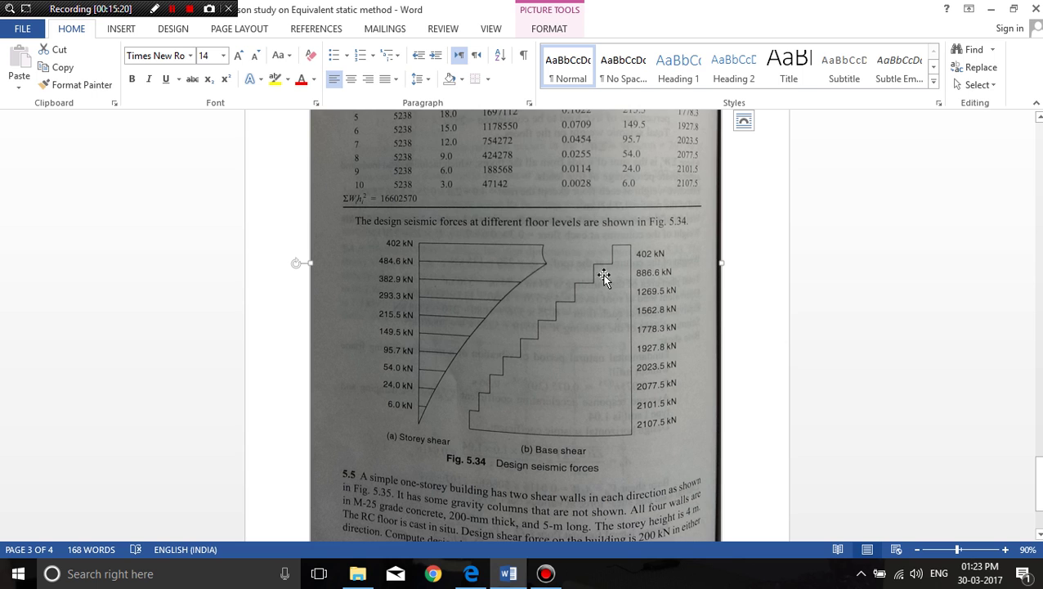
scroll(500, 398, down, 1)
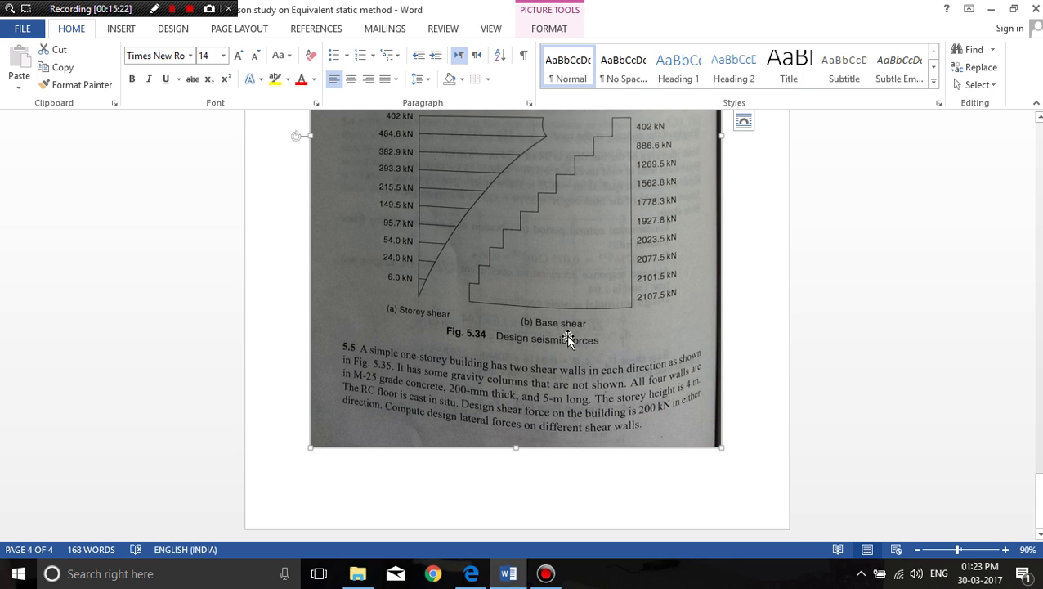
scroll(509, 319, up, 5)
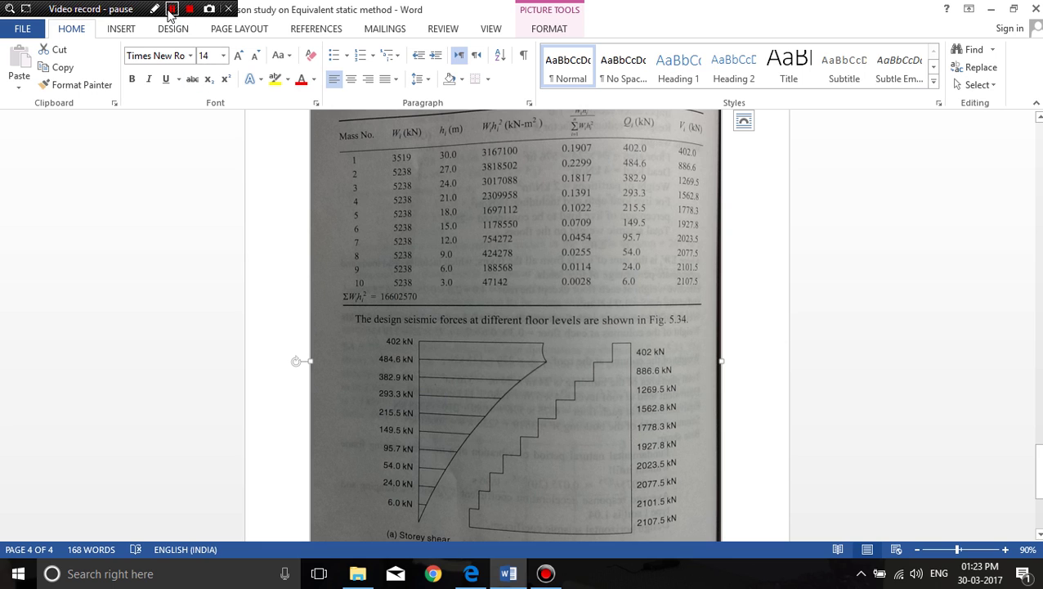
click(172, 9)
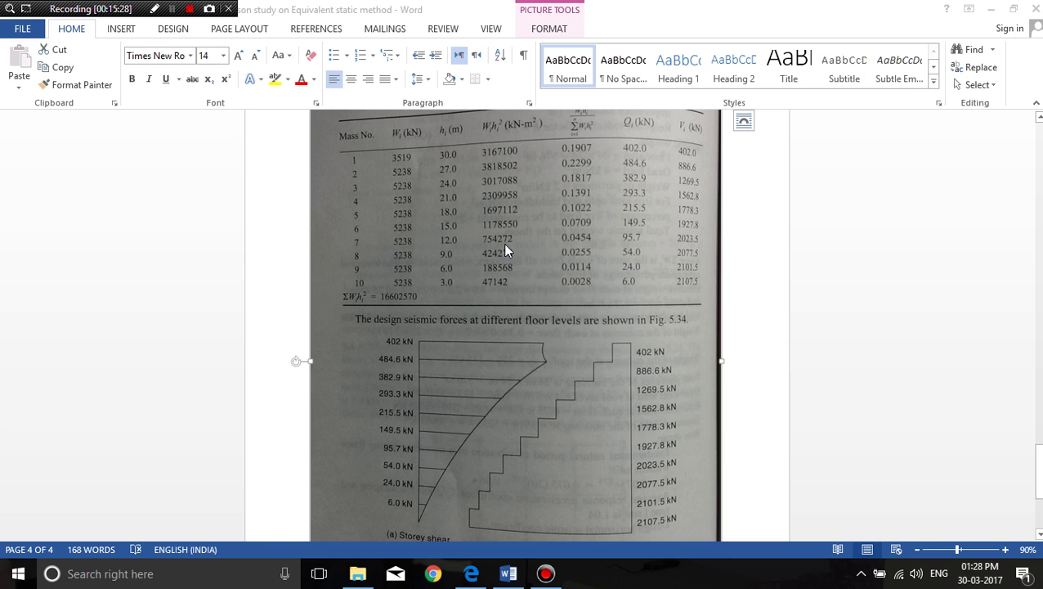
click(991, 10)
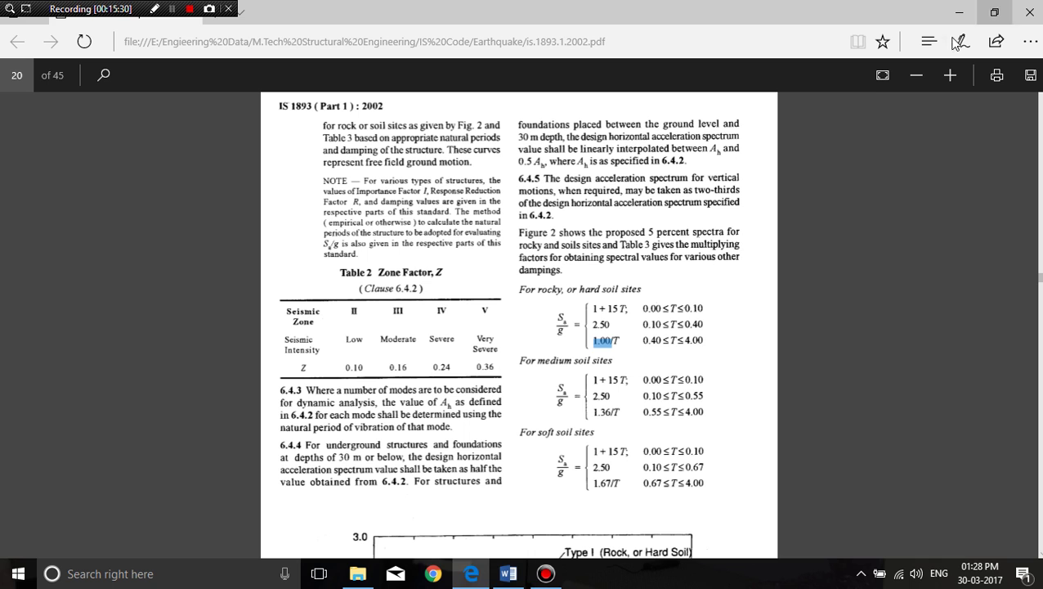
Step: Minimise the PDF, refresh the desktop and launch STAAD.Pro V8i from its desktop icon
click(959, 12)
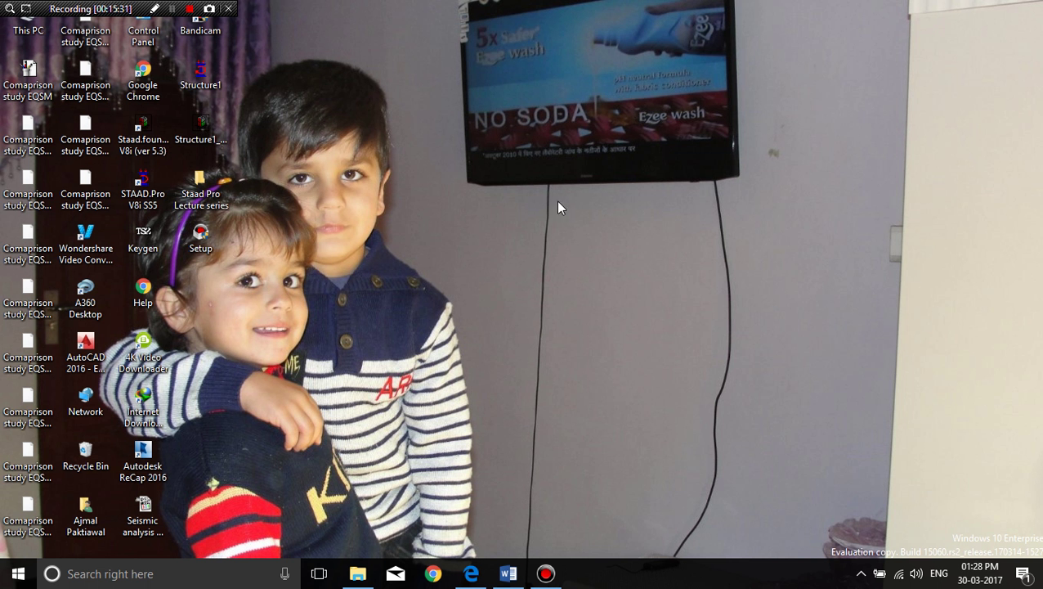
right_click(343, 215)
click(367, 284)
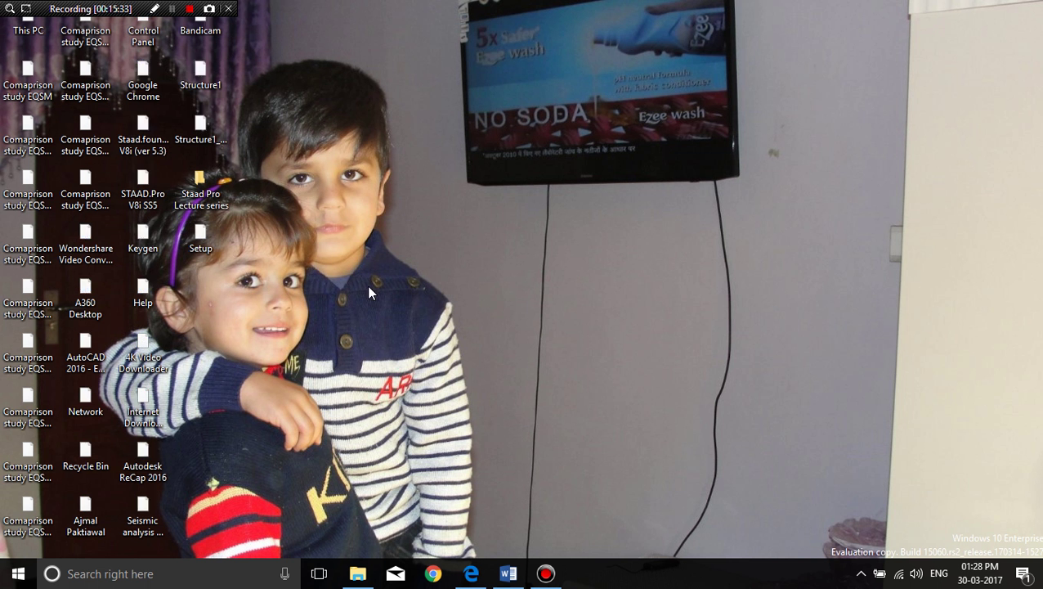
double_click(145, 190)
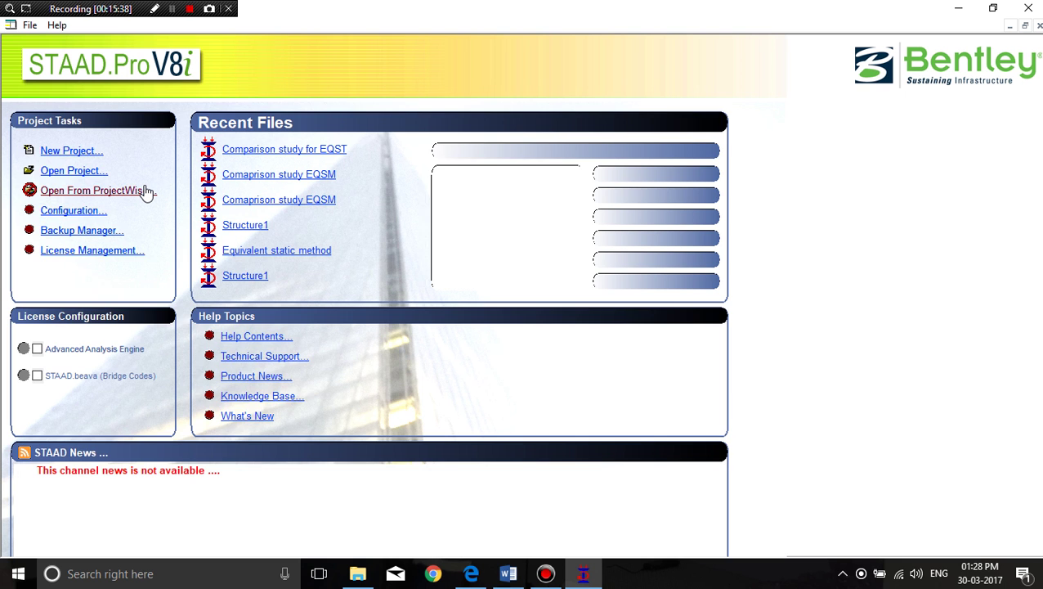
Step: Create a new Space model named 'EQST Comparison study' in Meter and KiloNewton units
click(69, 151)
click(364, 166)
double_click(577, 188)
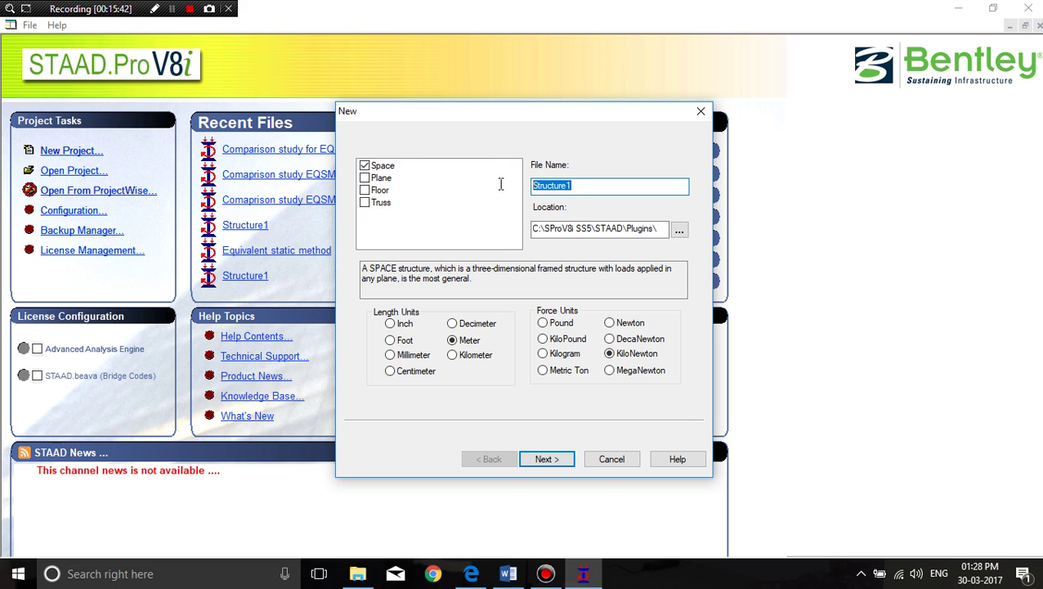
text(EQST Comparison study)
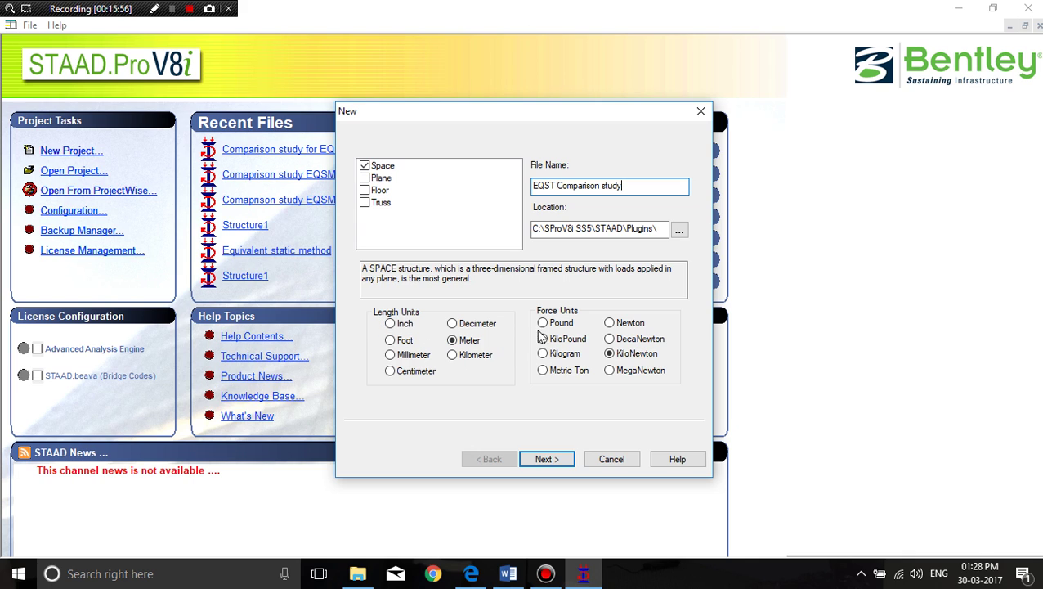
click(546, 459)
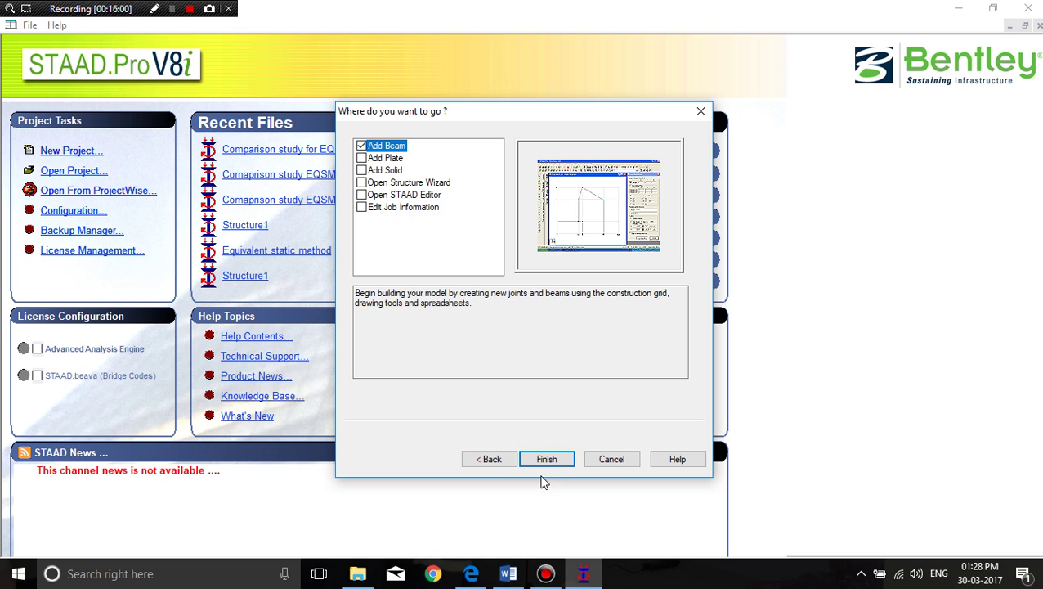
click(546, 461)
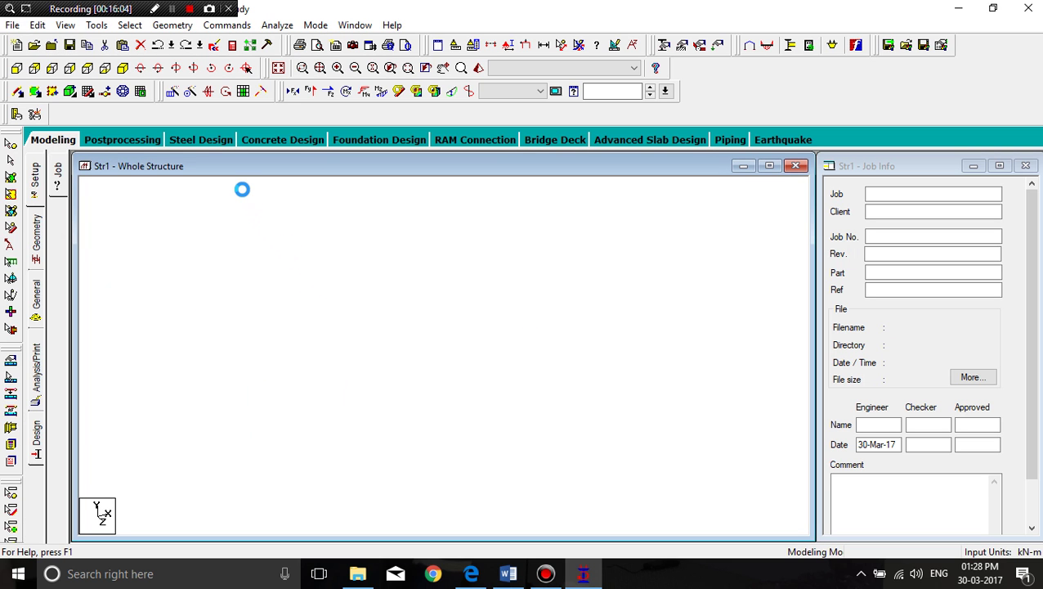
Step: Launch the Structure Wizard and pick the Bay Frame prototype from Frame Models
click(175, 26)
click(230, 489)
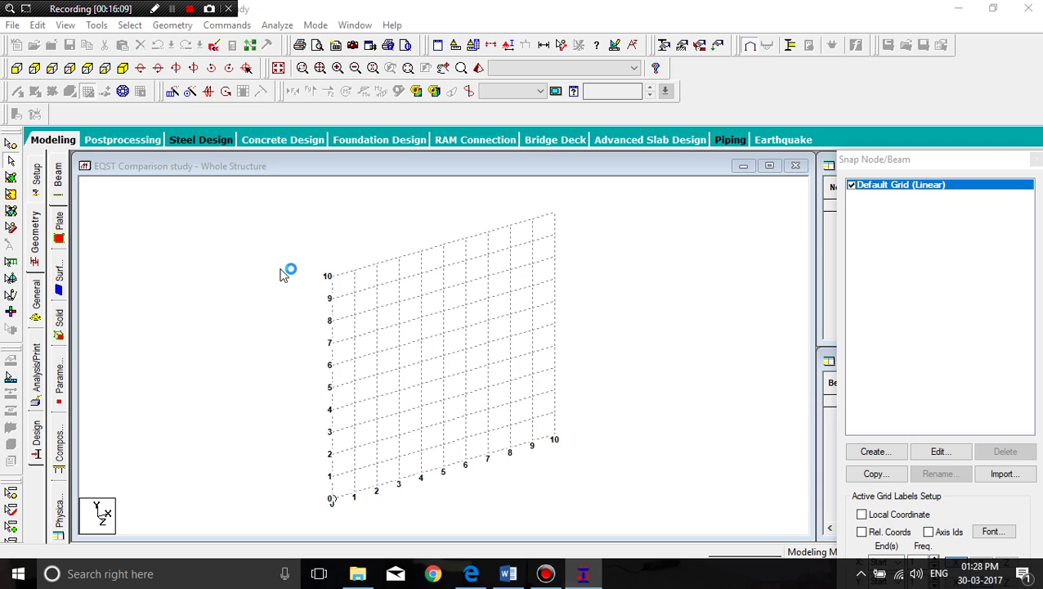
click(190, 154)
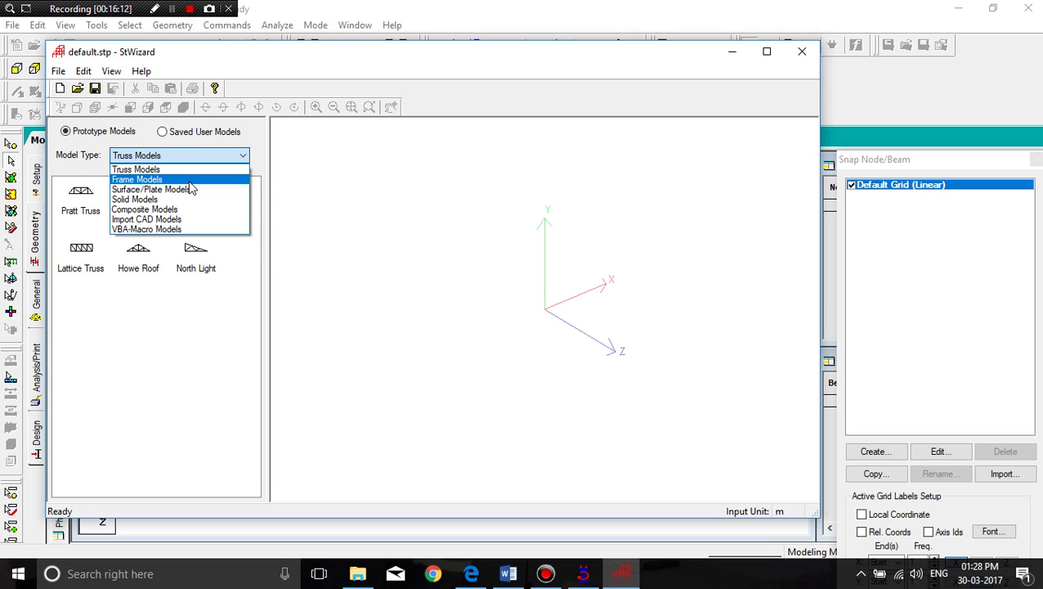
click(188, 180)
double_click(81, 197)
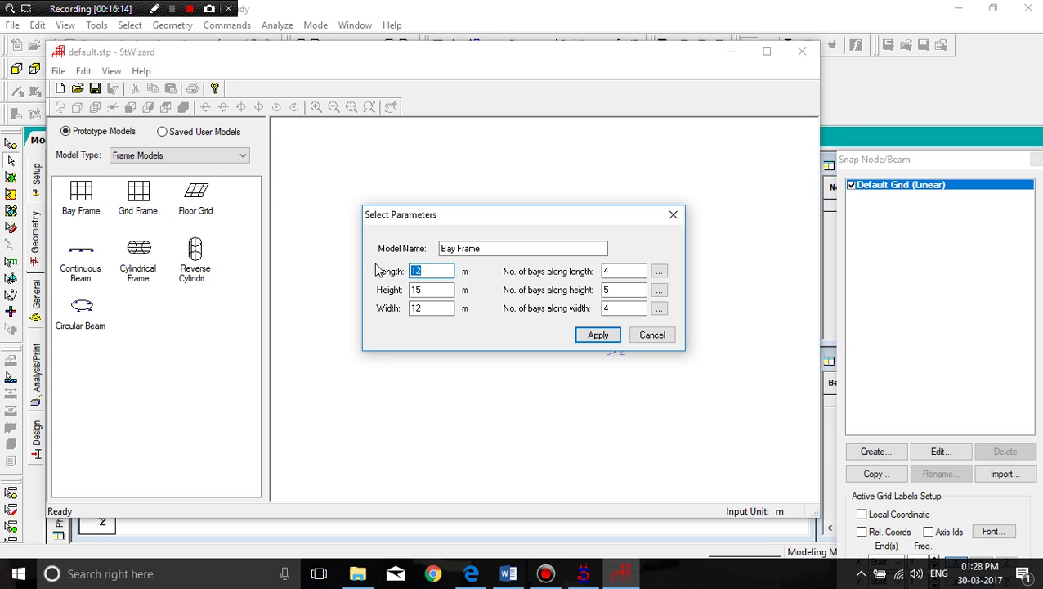
Step: Set the bay frame to 24 × 30 × 24 m with 4, 10 and 4 bays, and generate it
key(Tab)
key(Tab)
text(2)
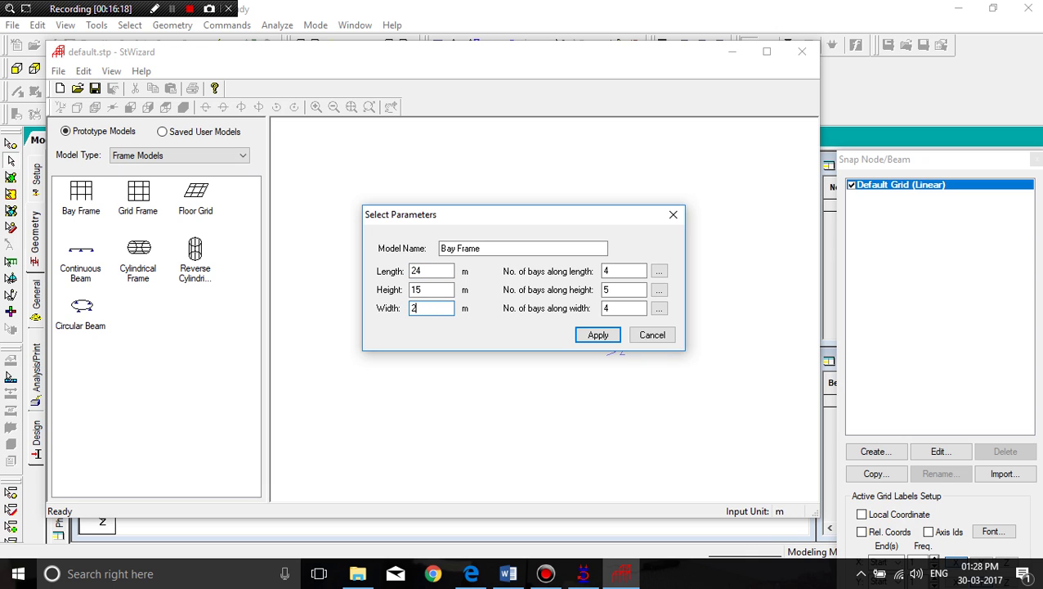
text(4)
double_click(418, 289)
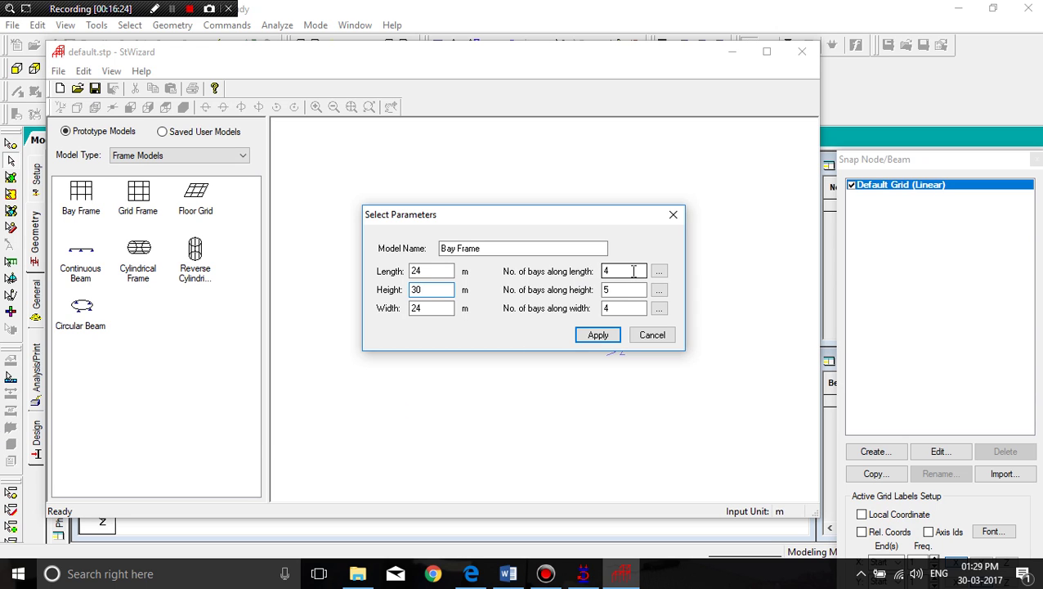
click(627, 309)
drag(626, 289, 596, 289)
text(10)
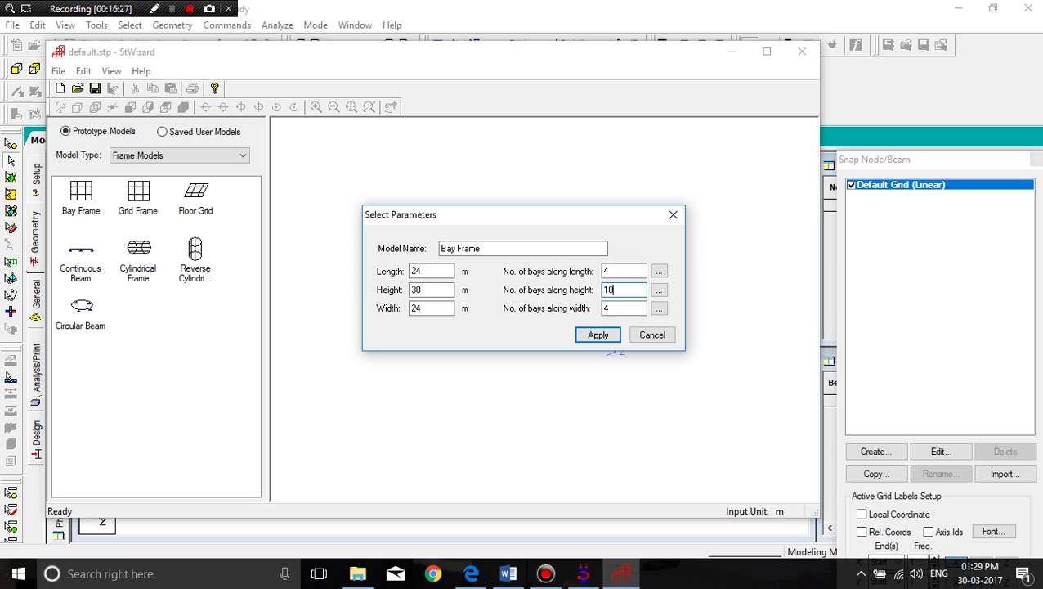
click(660, 291)
click(593, 342)
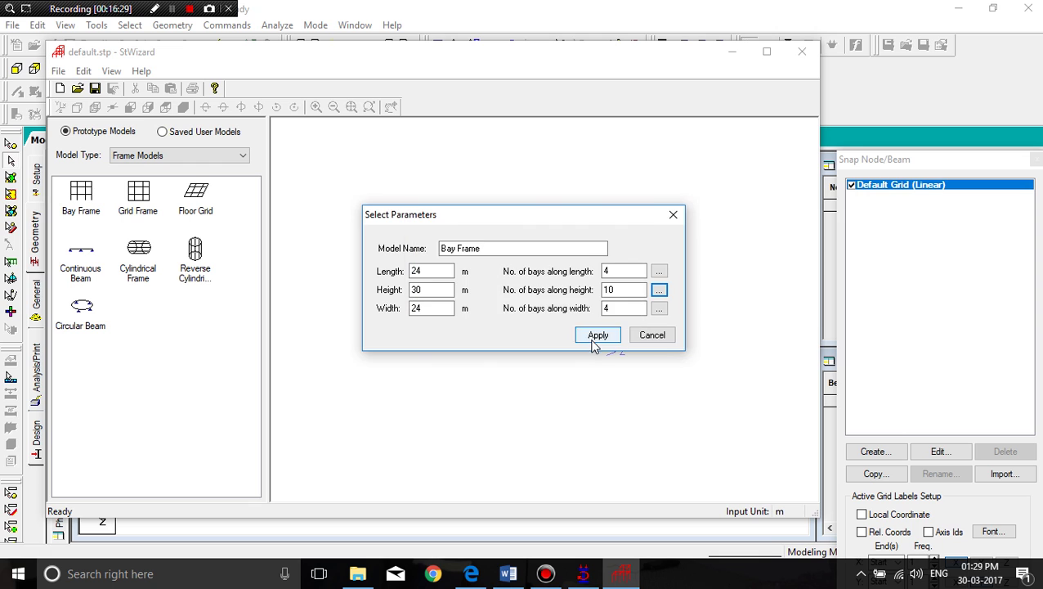
click(596, 335)
click(58, 71)
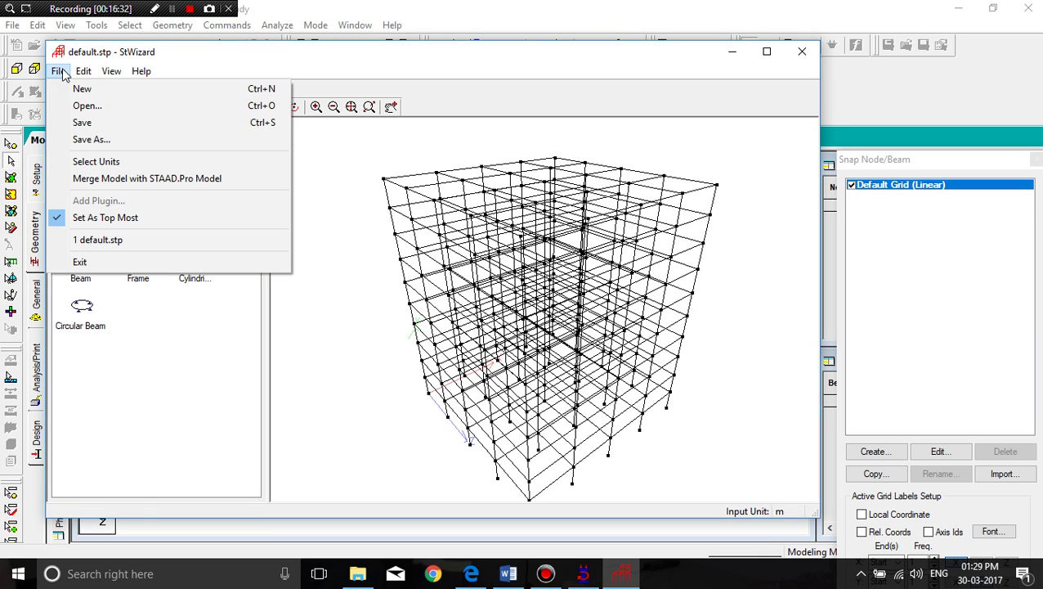
Step: Merge the bay frame into the STAAD model at origin 0,0,0 and turn off the Default Grid
click(117, 179)
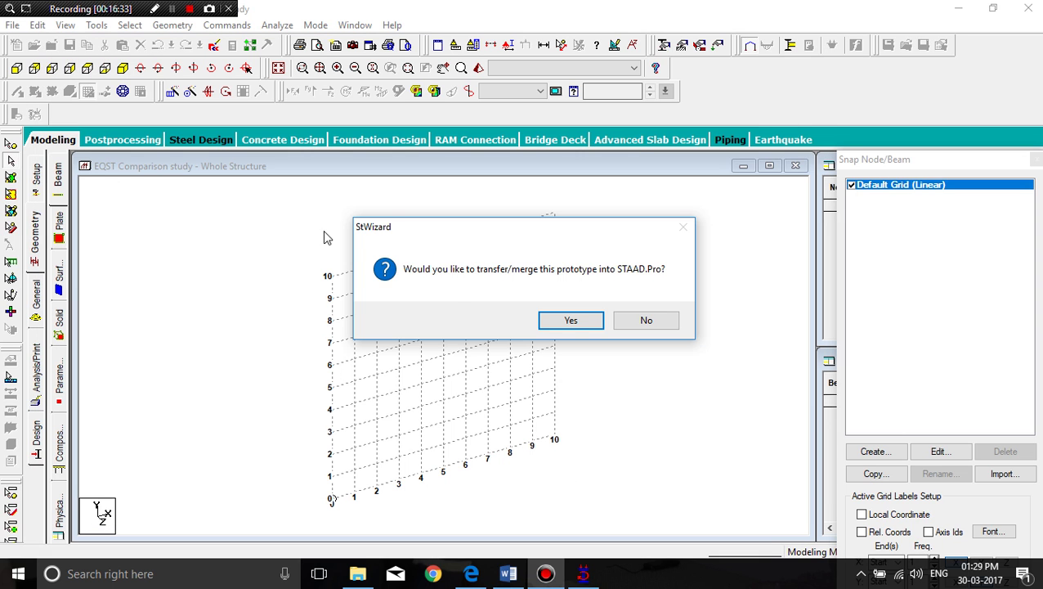
click(573, 325)
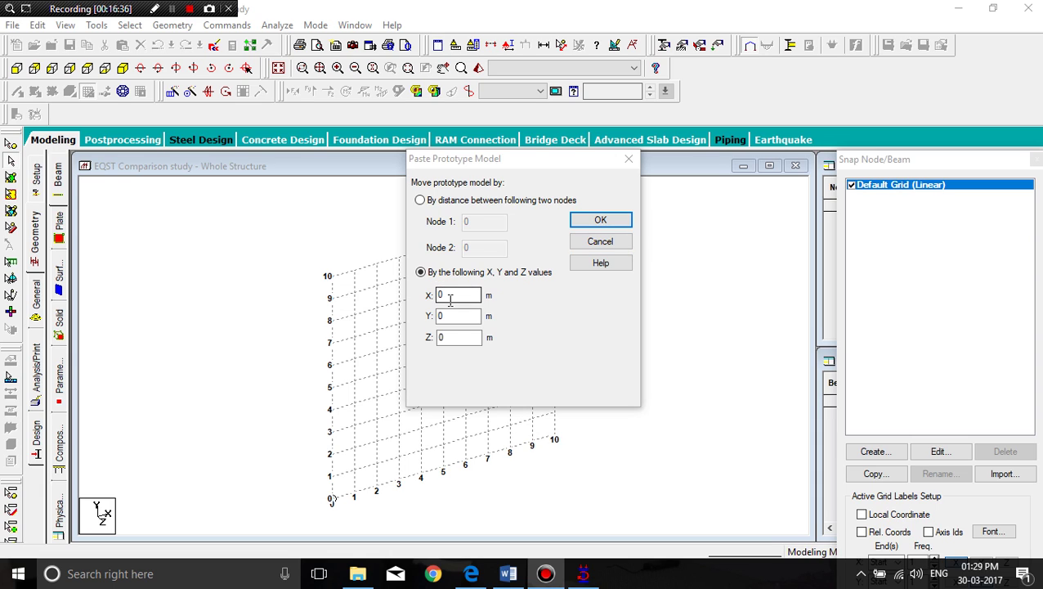
click(448, 341)
click(600, 219)
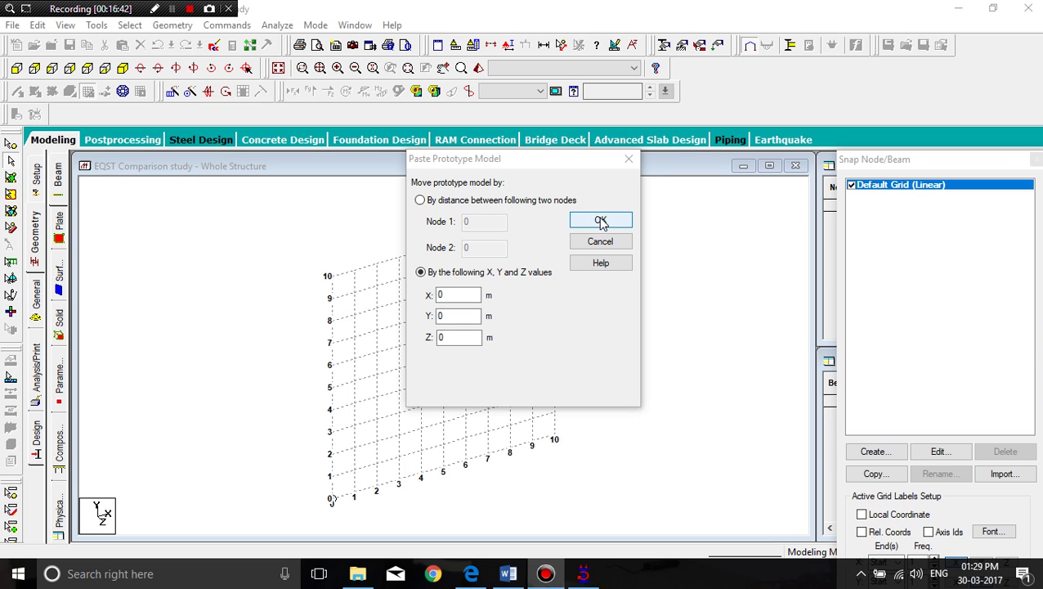
click(852, 187)
click(337, 274)
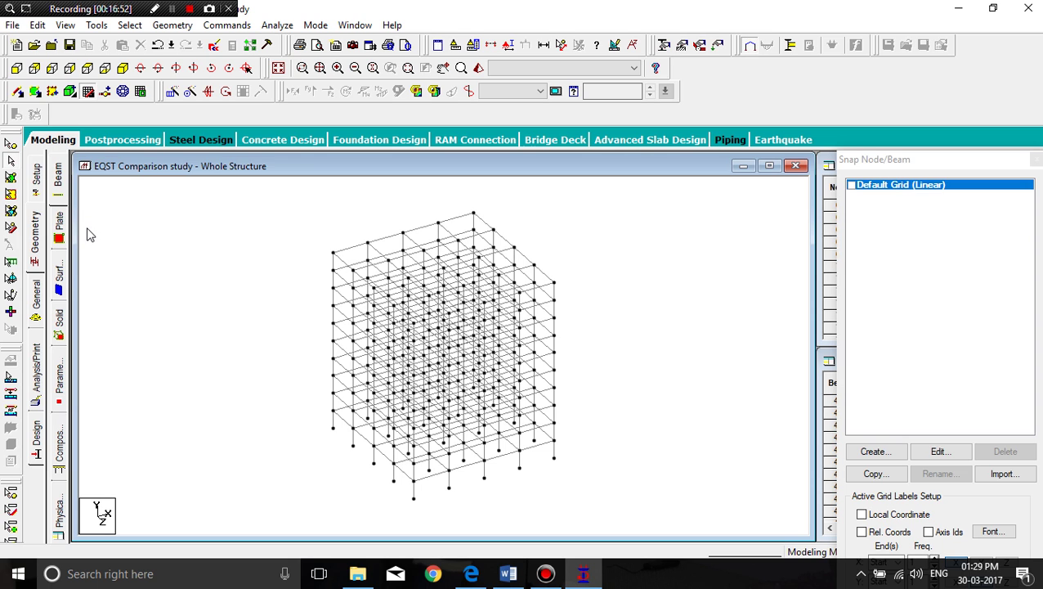
click(36, 301)
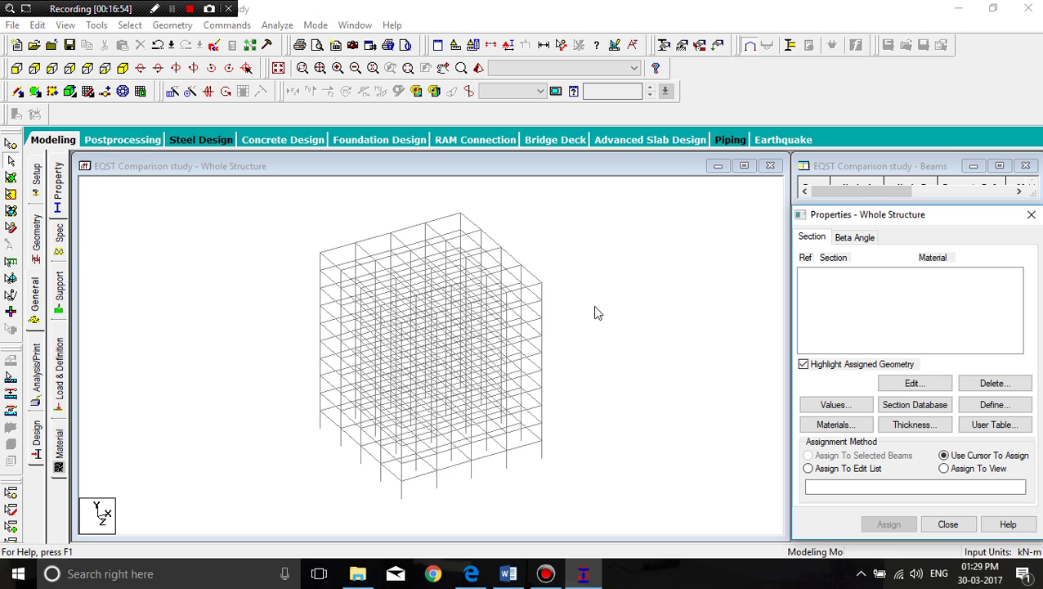
Step: Add a concrete Rectangle section with YD 0.6 and ZD 0.3
click(994, 404)
click(309, 166)
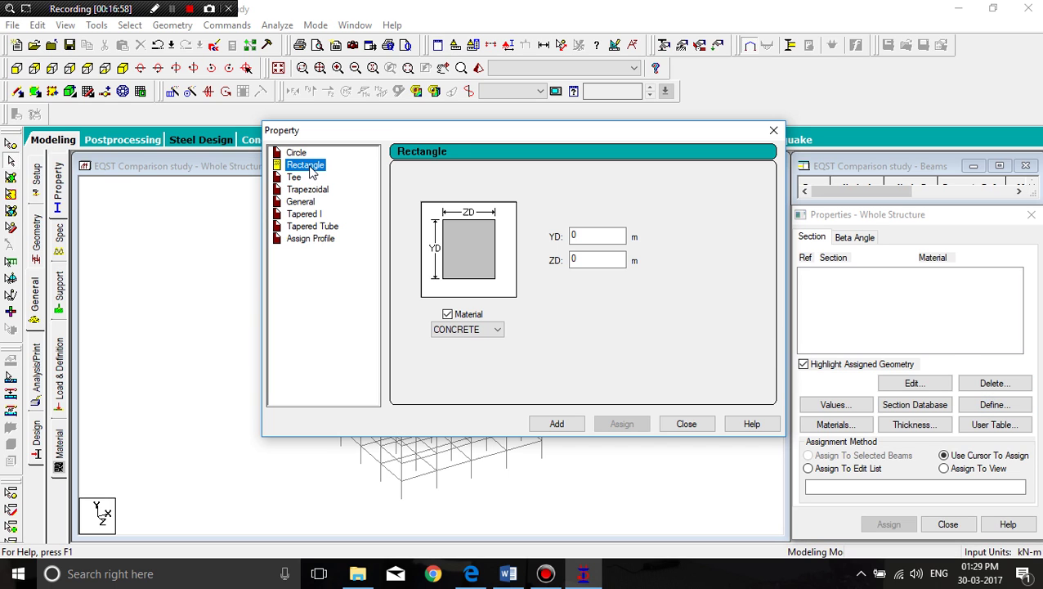
click(603, 236)
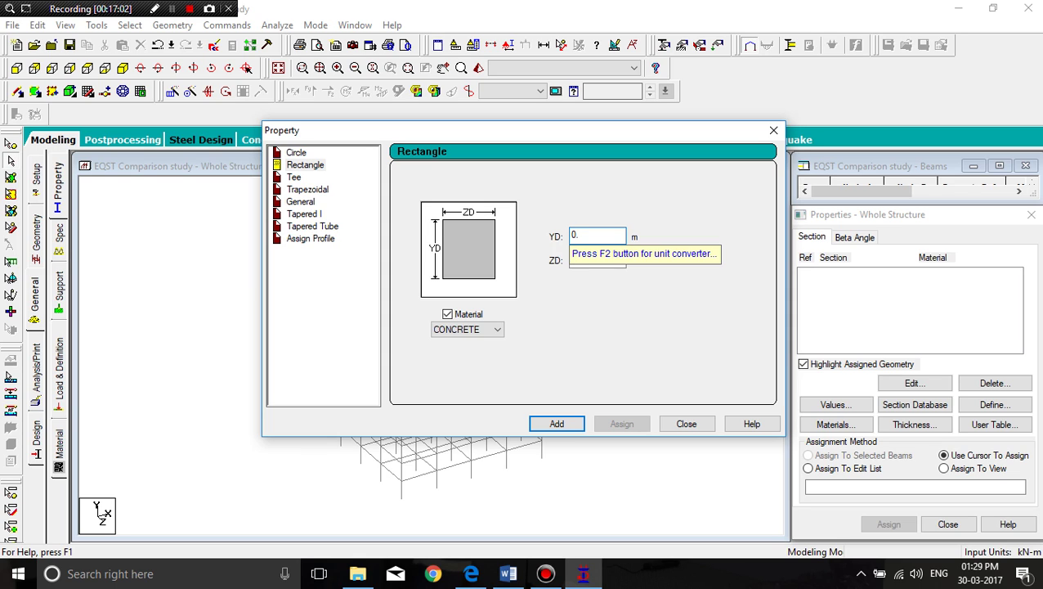
key(Tab)
text(0.3)
click(467, 329)
click(478, 379)
click(559, 423)
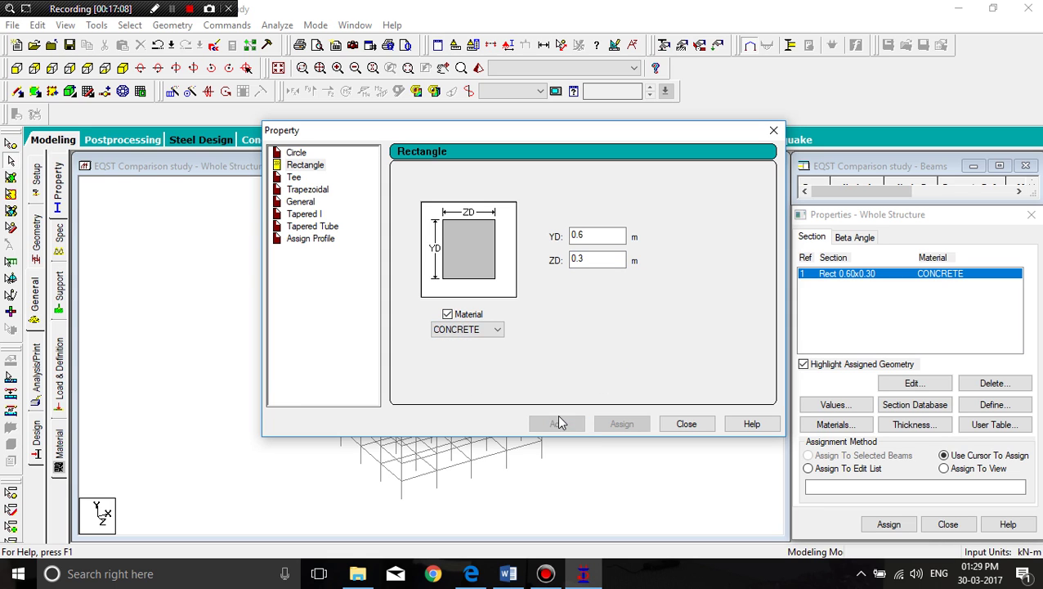
Step: Add a second concrete Rectangle section with YD 0.3 and ZD 0.6
click(588, 234)
key(BackSpace)
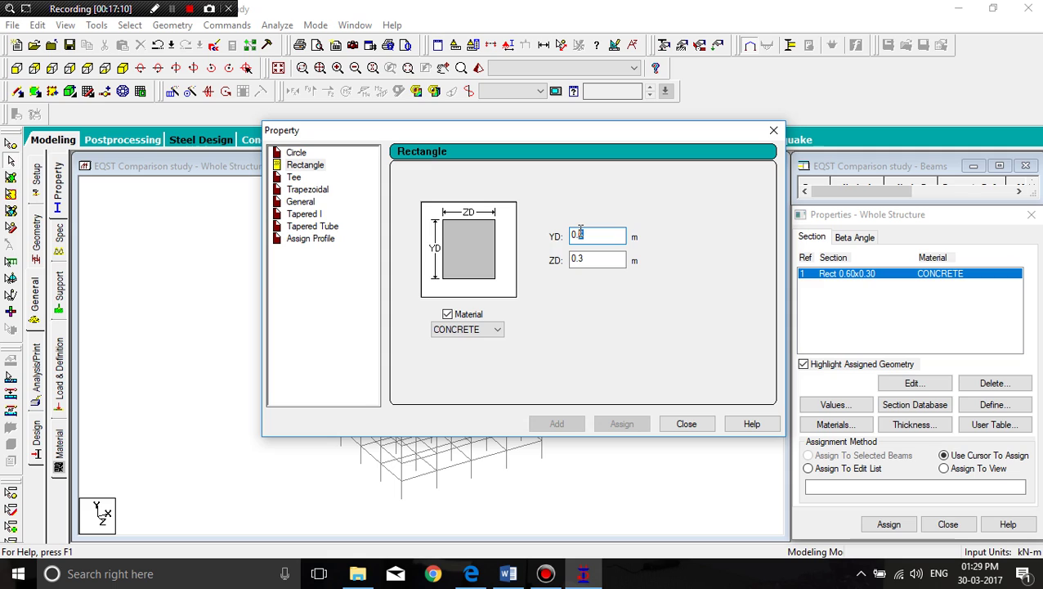
text(3)
click(582, 258)
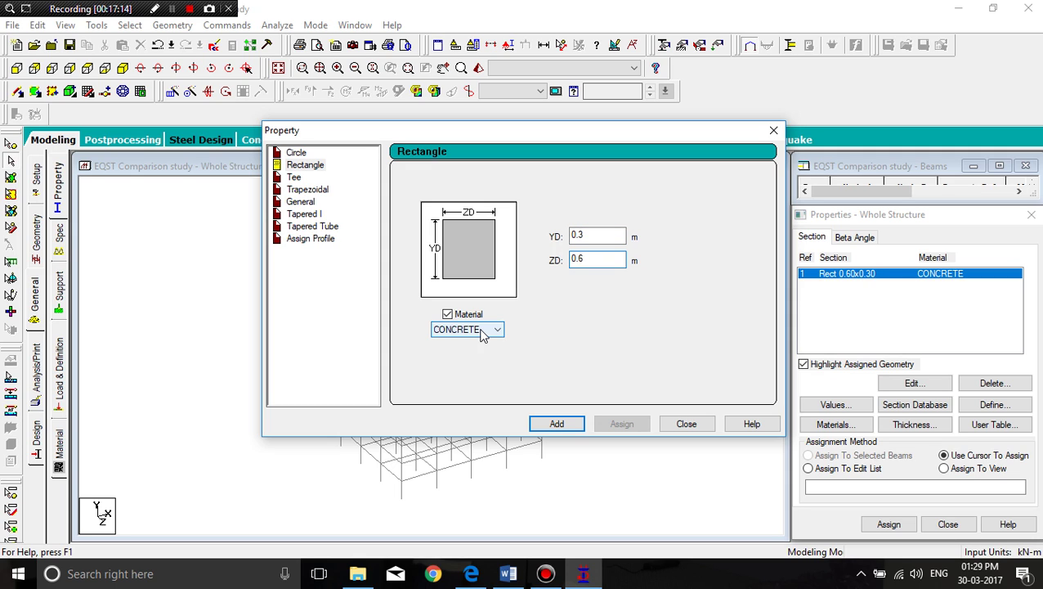
click(556, 424)
Step: Assign Rect 0.60x0.30 to all horizontal beams running along X and Z
click(687, 424)
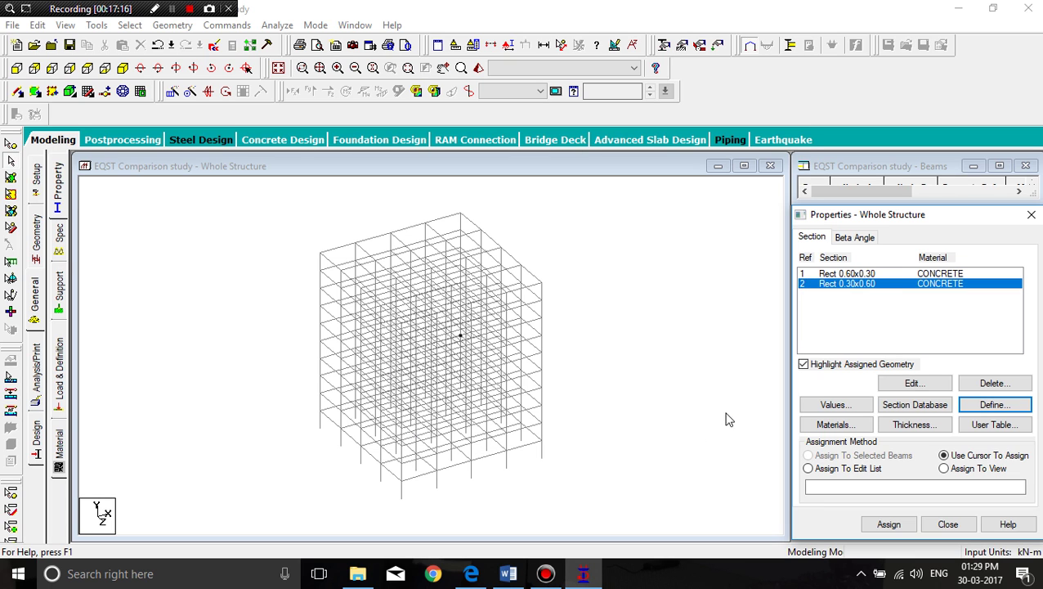
click(873, 276)
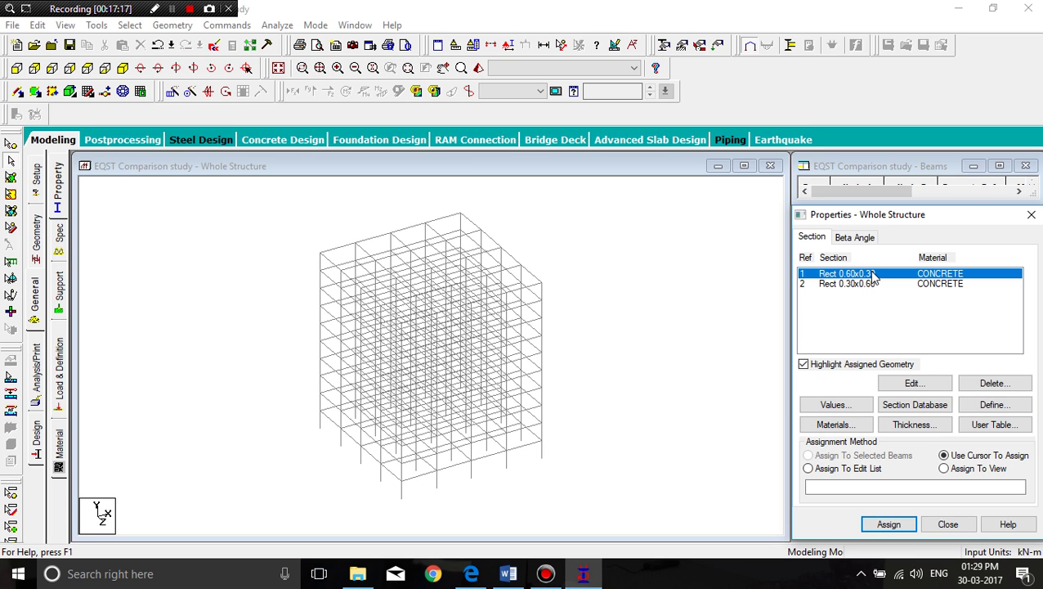
click(129, 25)
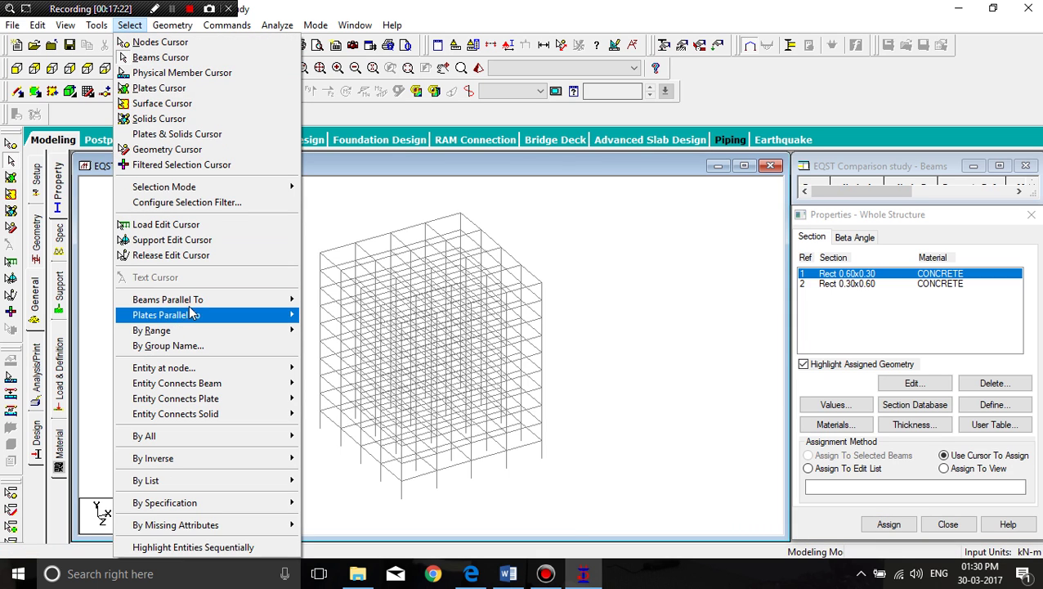
click(342, 304)
click(130, 25)
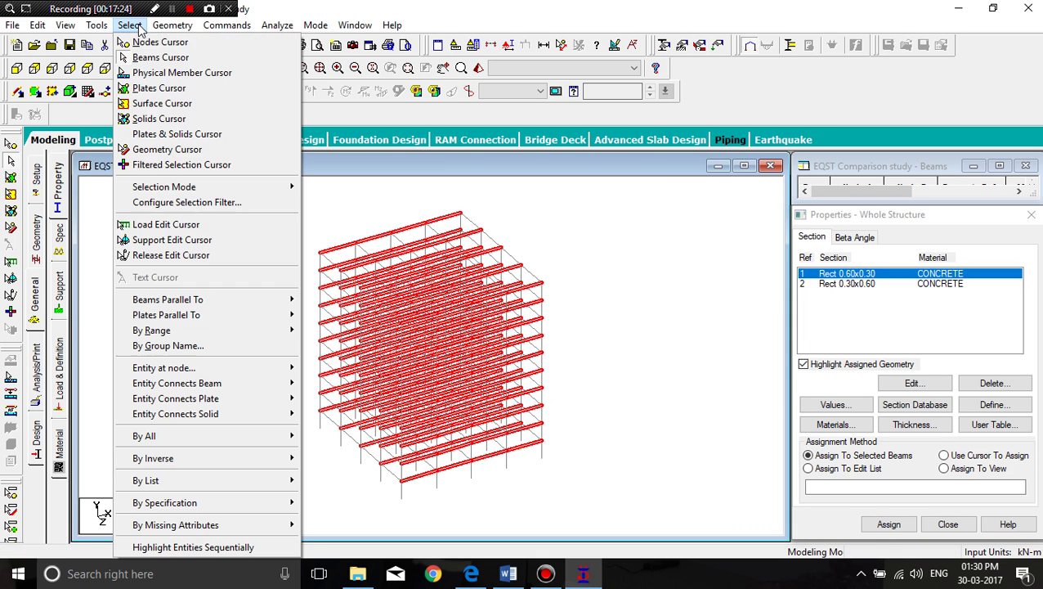
mouse_move(215, 299)
click(320, 329)
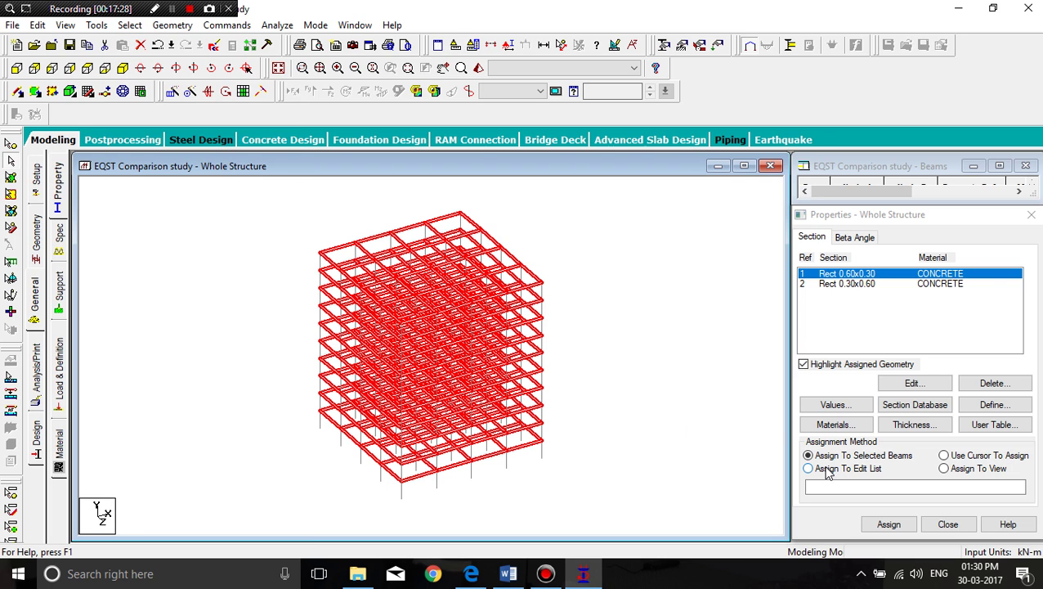
click(900, 525)
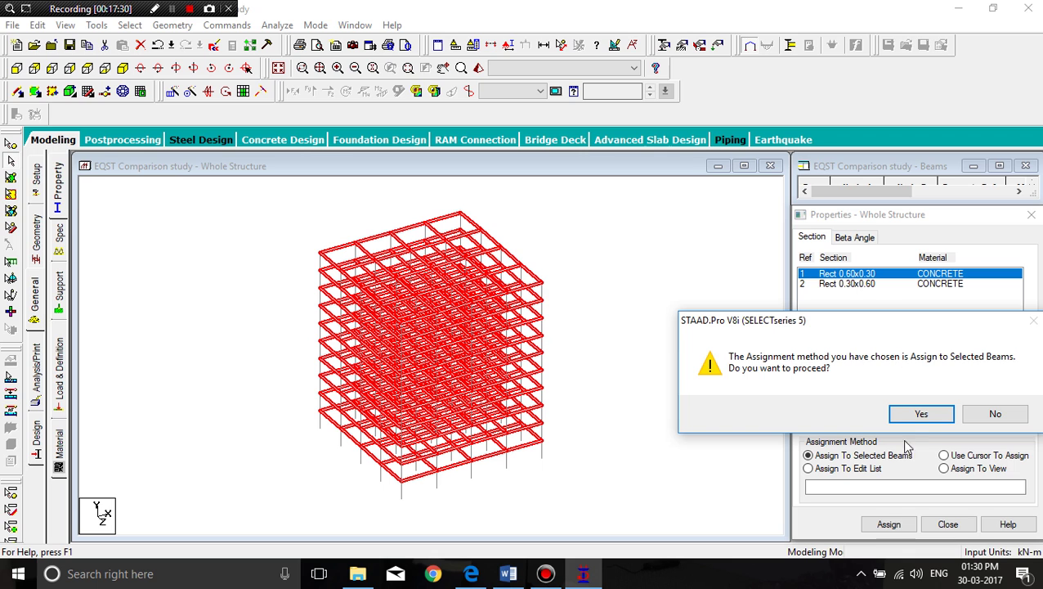
click(915, 415)
click(619, 342)
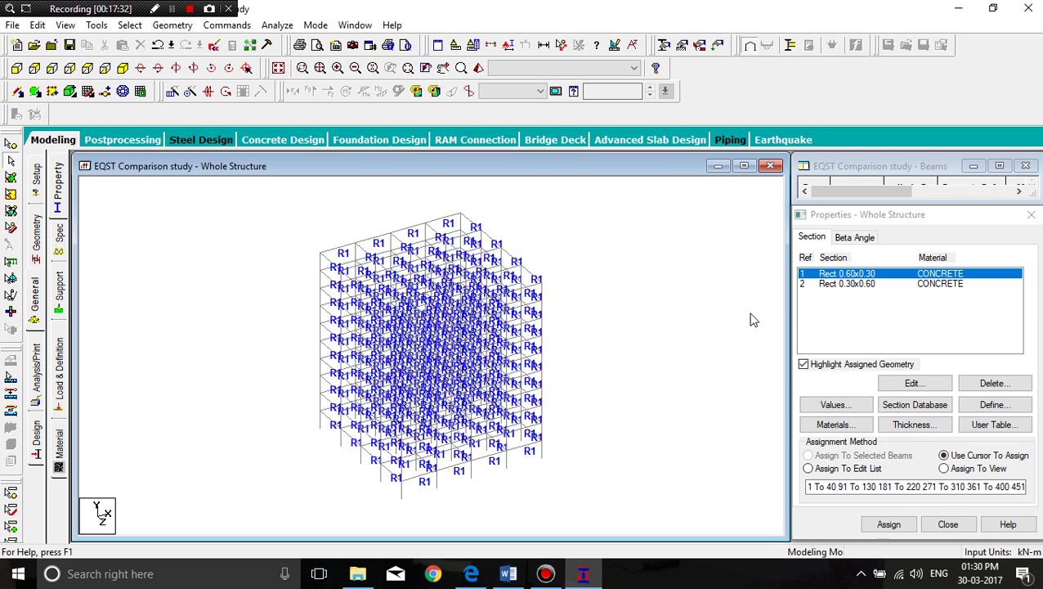
Step: Assign Rect 0.30x0.60 to all members parallel to the Y axis
click(845, 284)
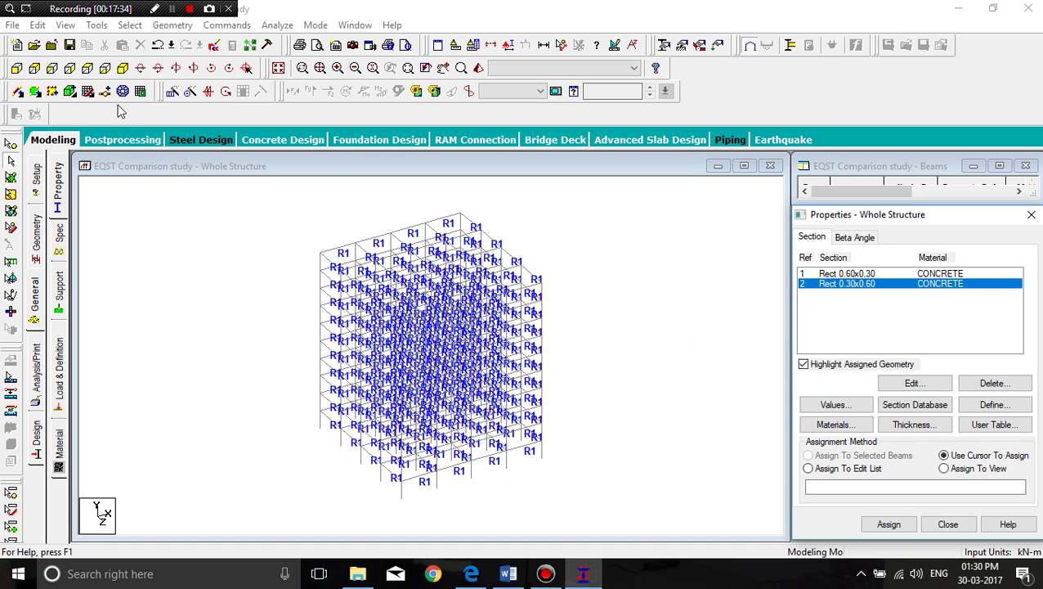
click(129, 26)
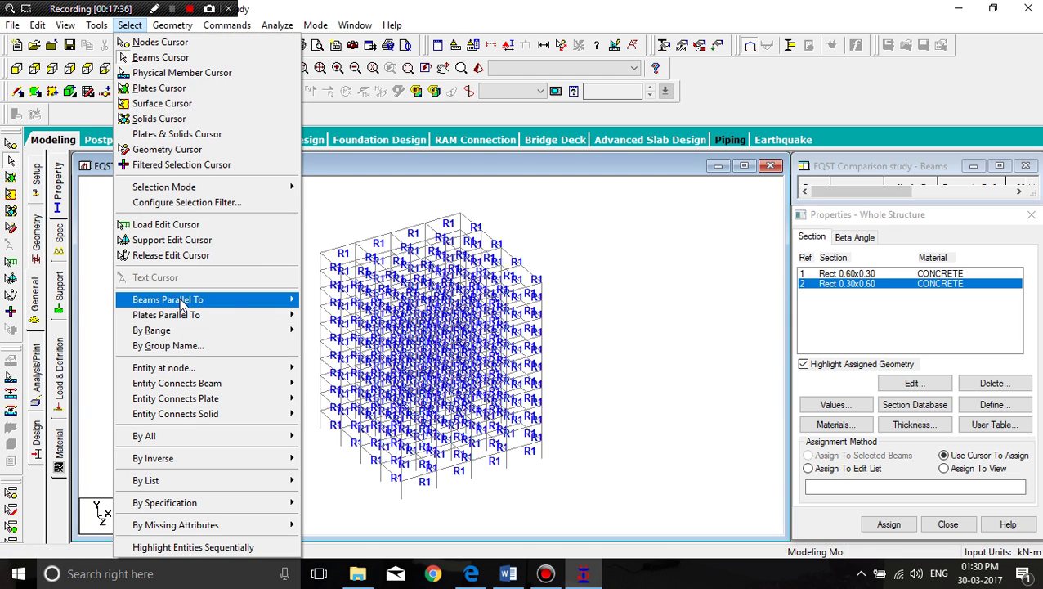
mouse_move(180, 302)
click(327, 317)
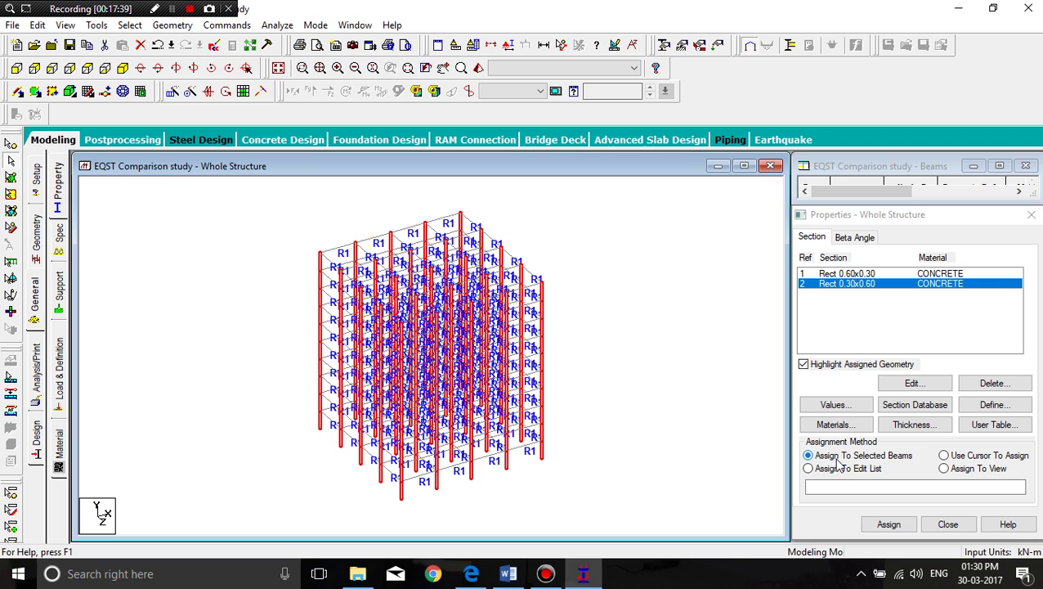
click(891, 524)
click(912, 413)
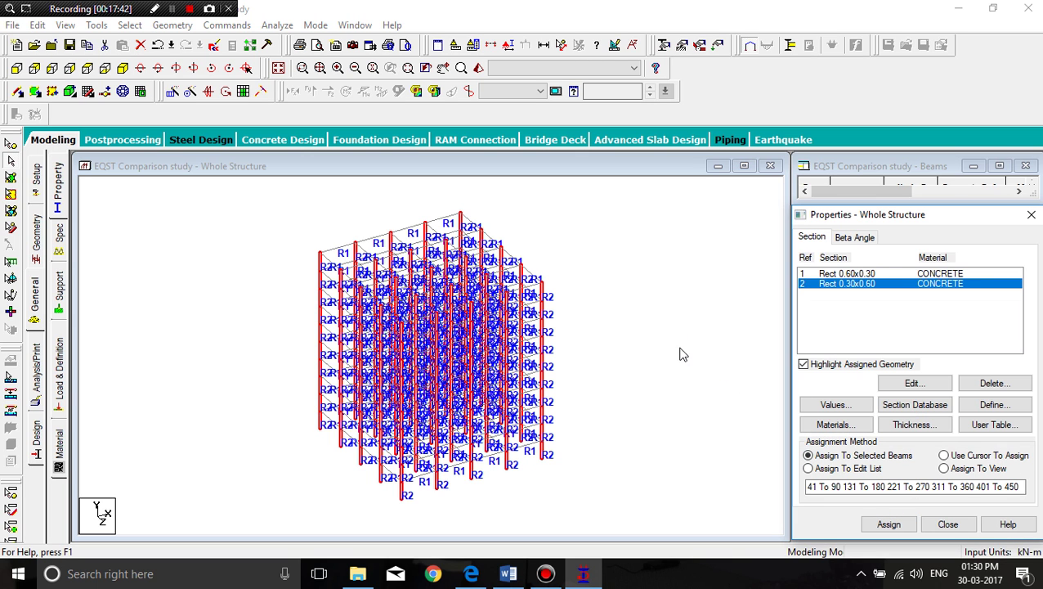
click(16, 69)
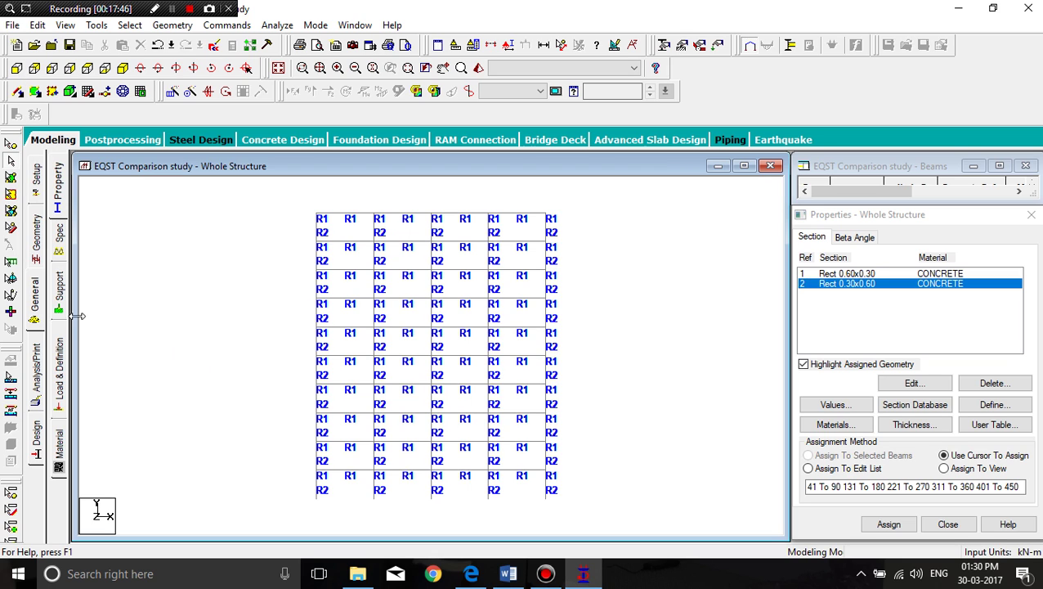
Step: Create a new Fixed support, Support 2
click(61, 298)
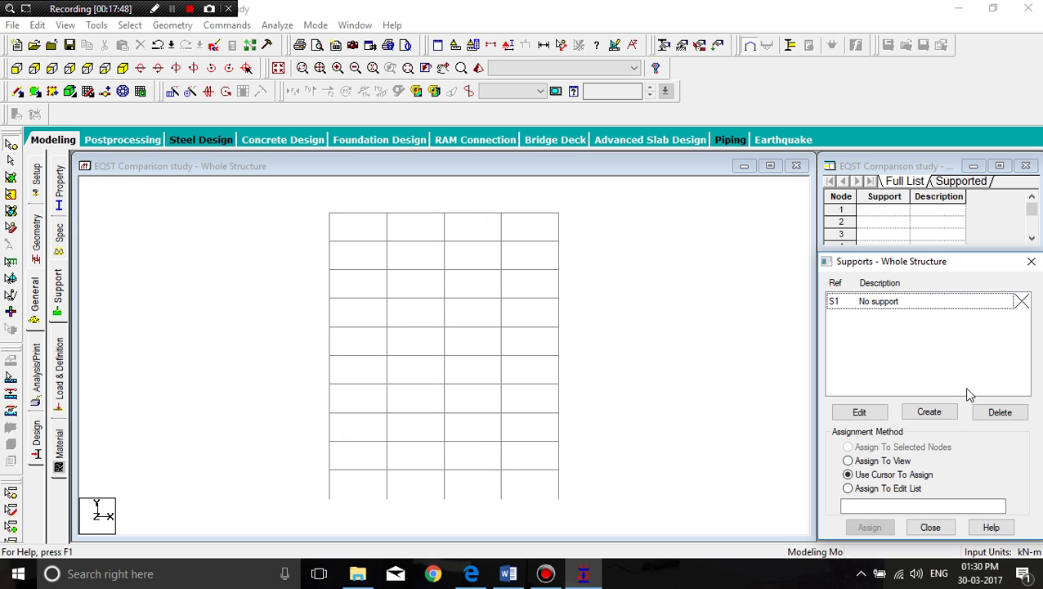
click(930, 412)
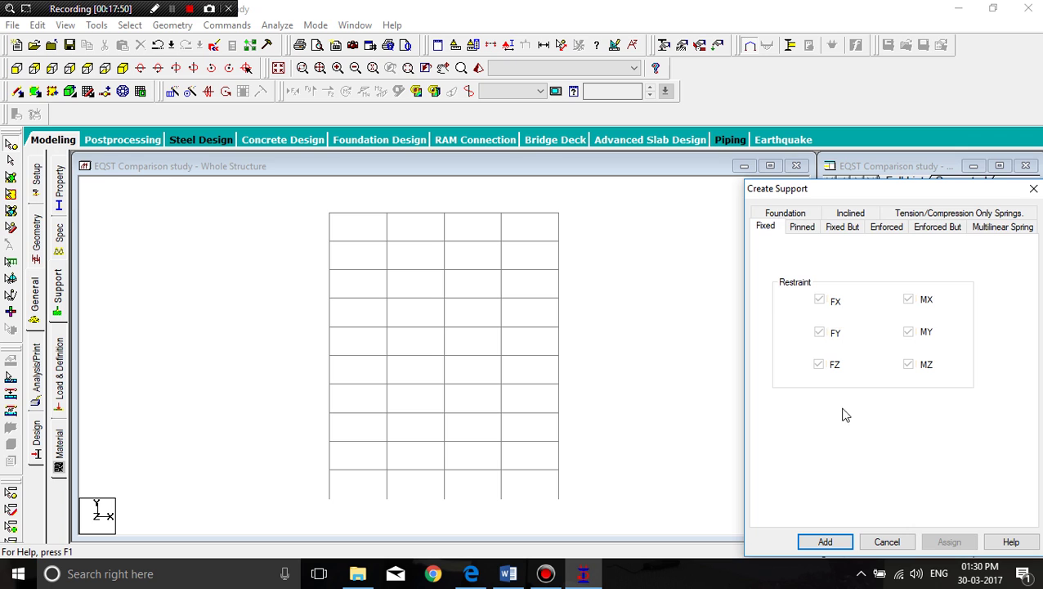
click(826, 542)
click(881, 319)
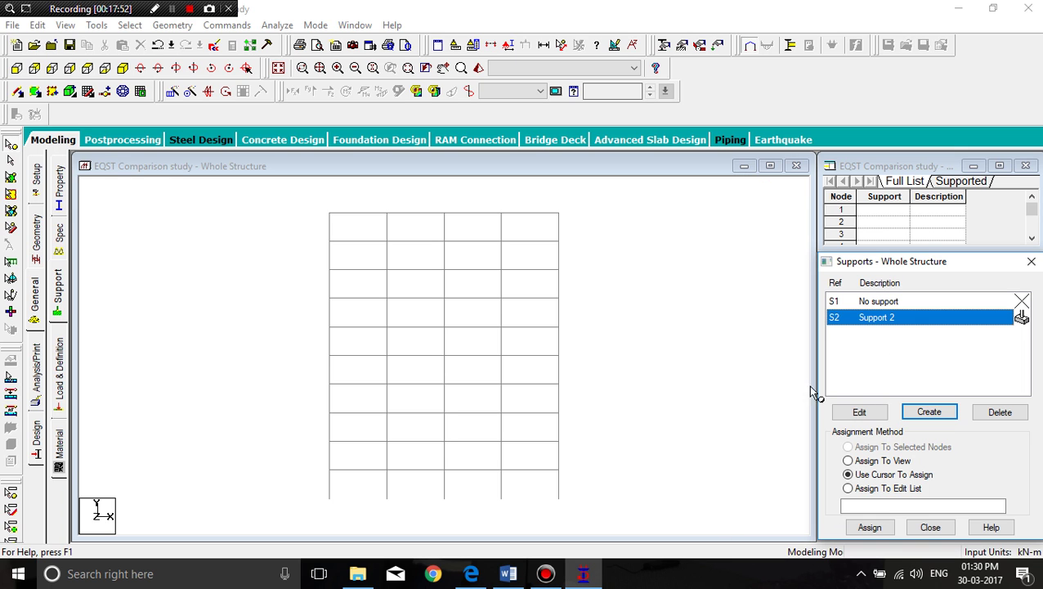
Step: Assign Support 2 to all base nodes of the frame
drag(596, 484, 310, 521)
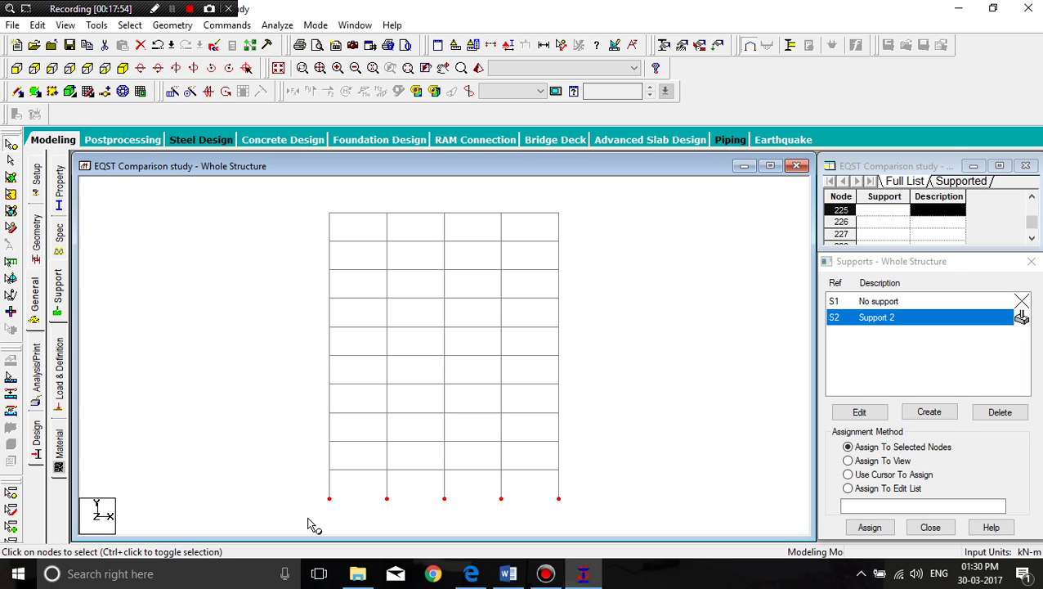
click(121, 70)
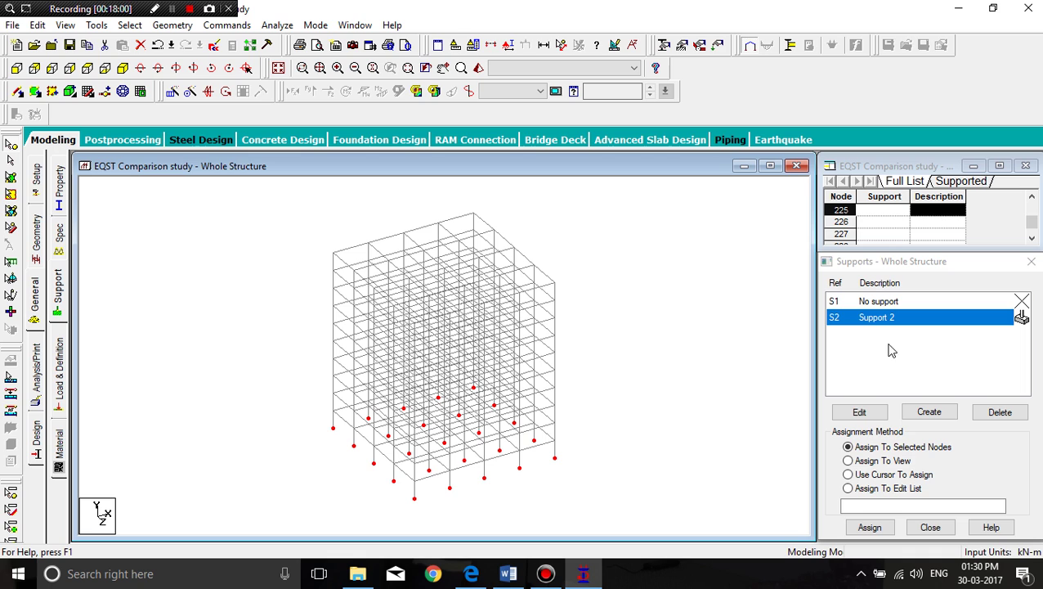
click(870, 527)
click(913, 438)
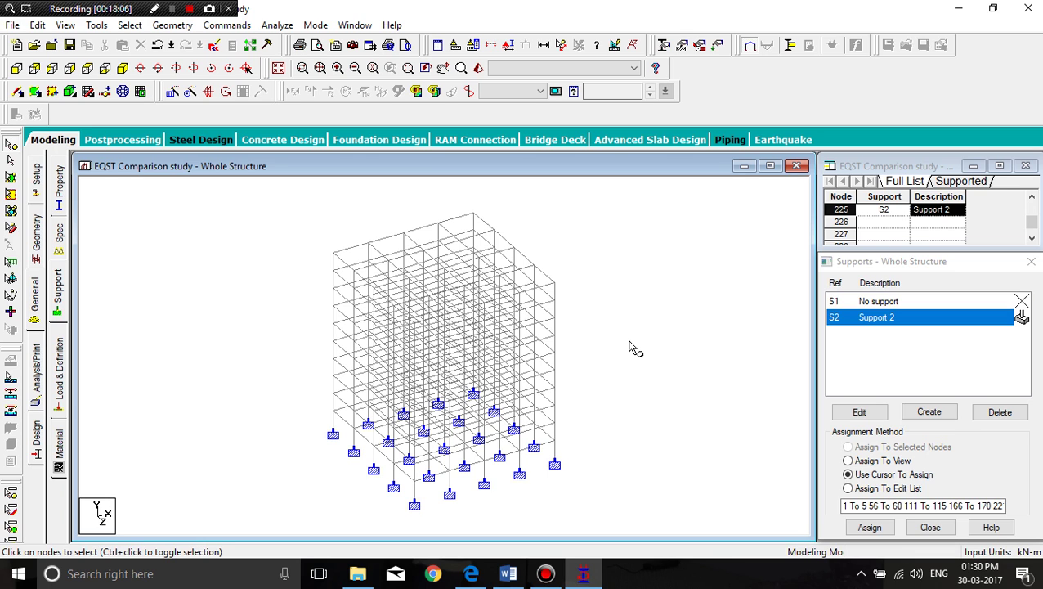
click(60, 377)
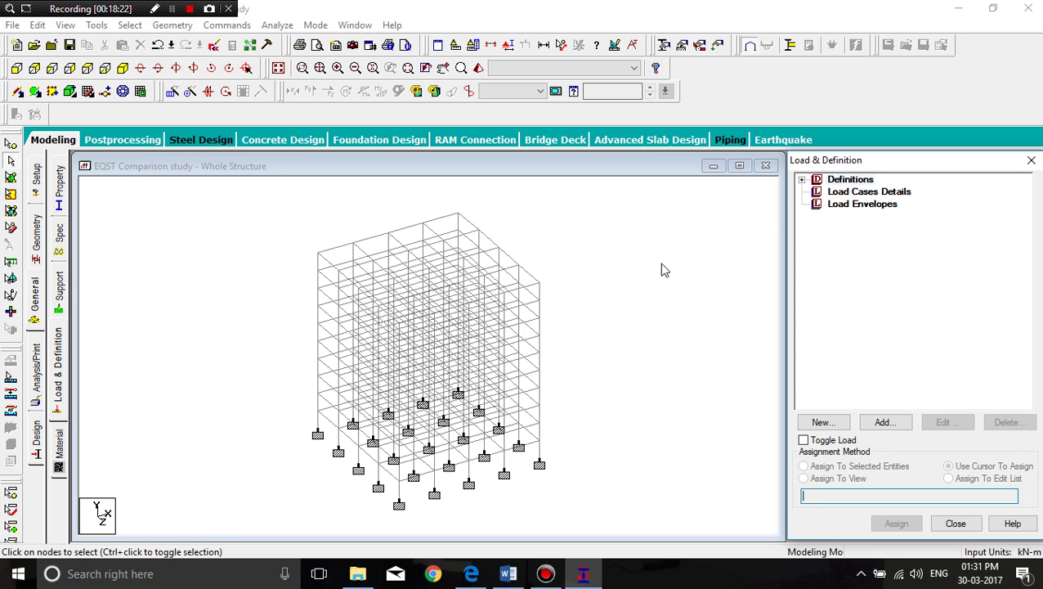
Step: Add a new seismic definition of type IS 1893 - 2002/2005
click(802, 180)
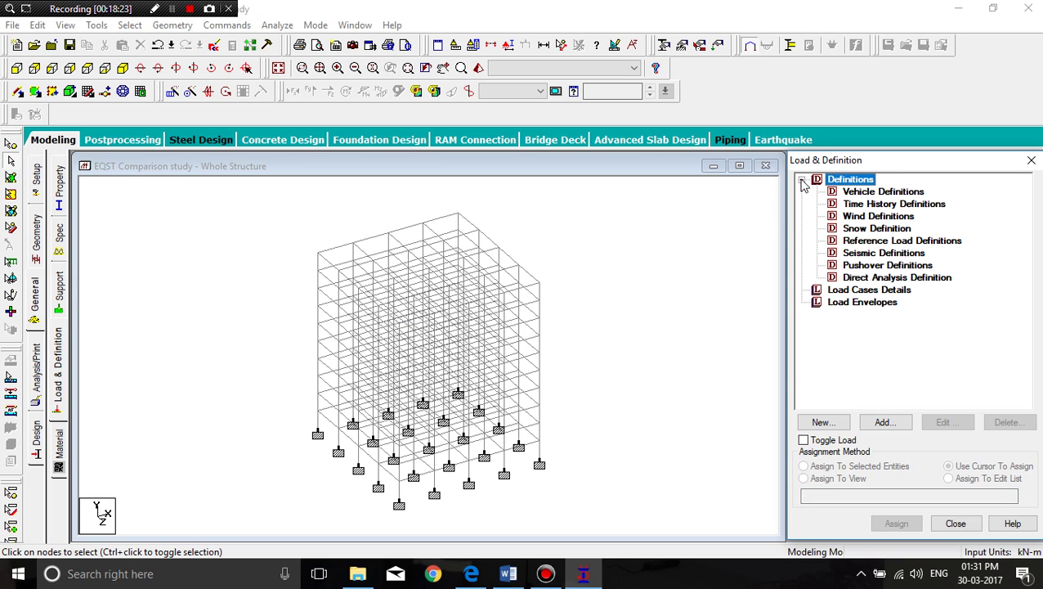
click(863, 254)
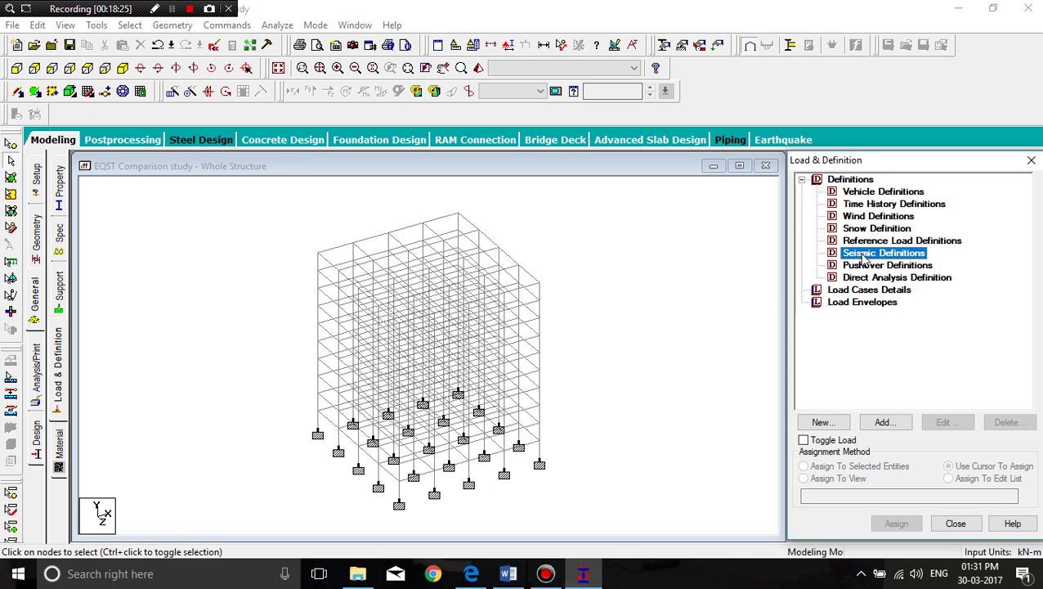
click(884, 422)
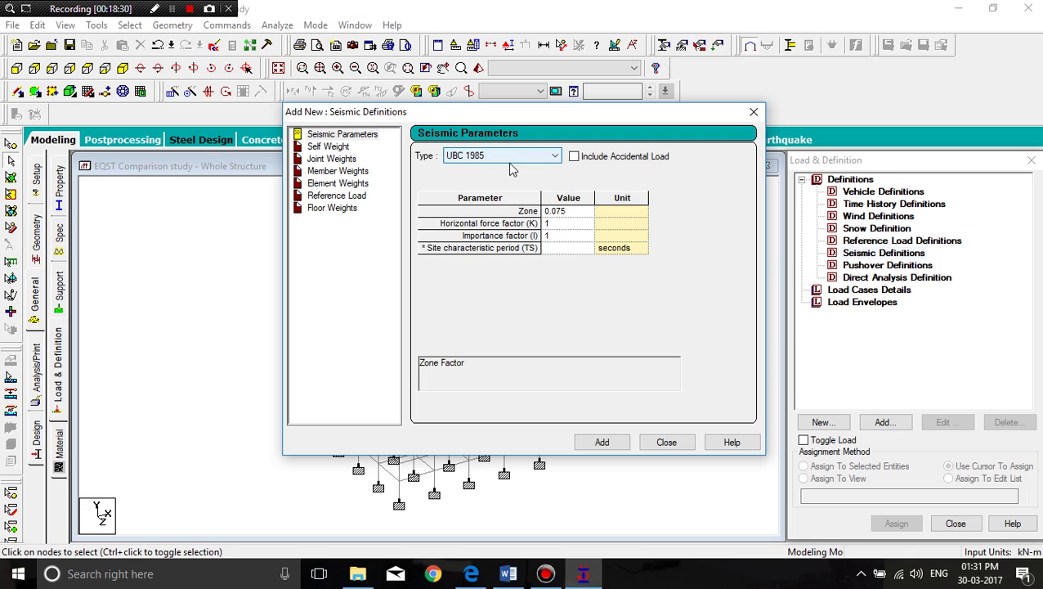
click(507, 155)
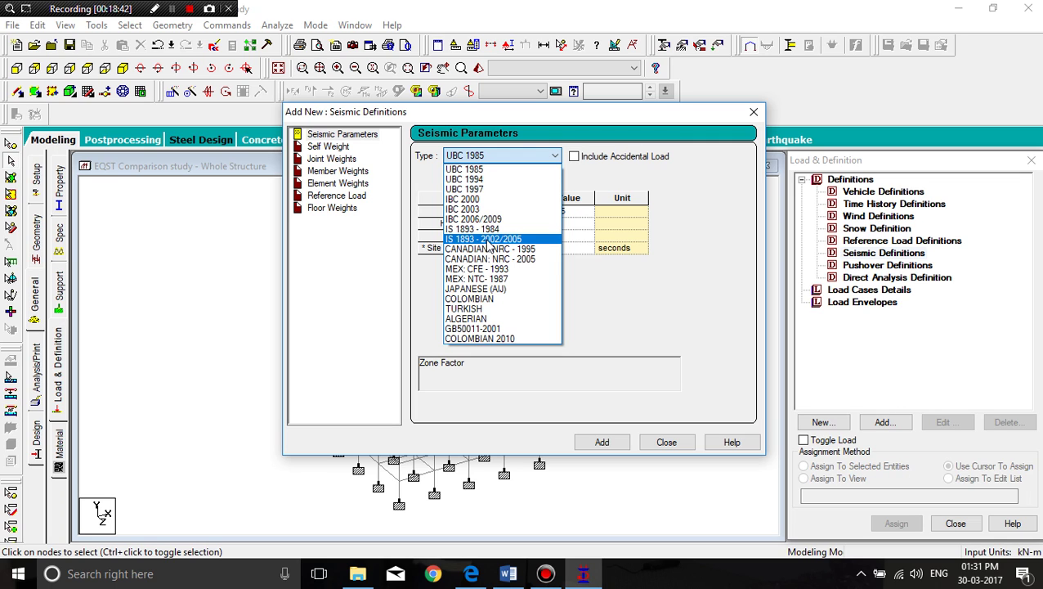
click(507, 240)
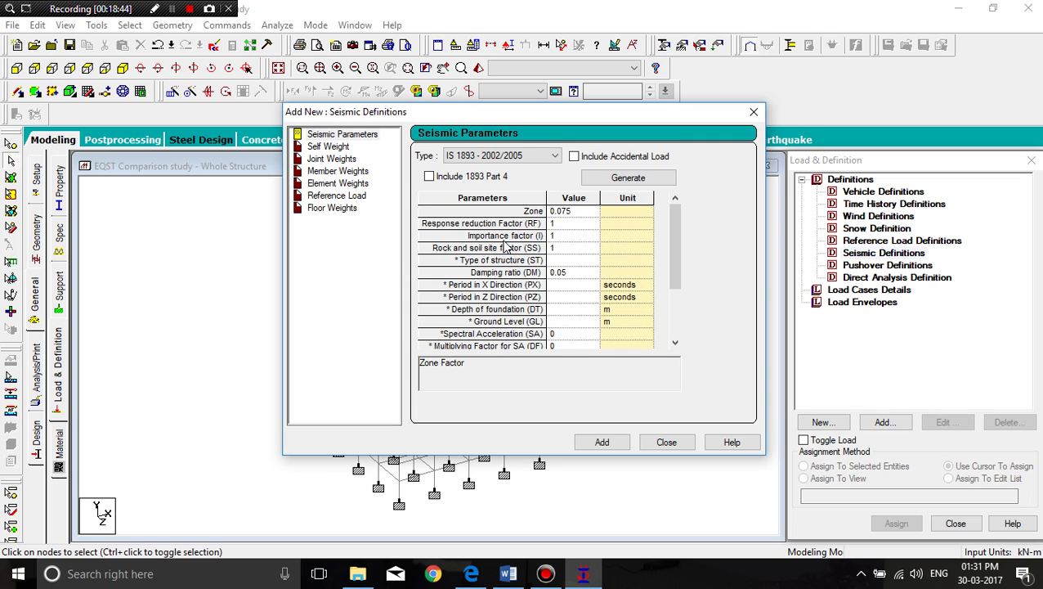
click(605, 179)
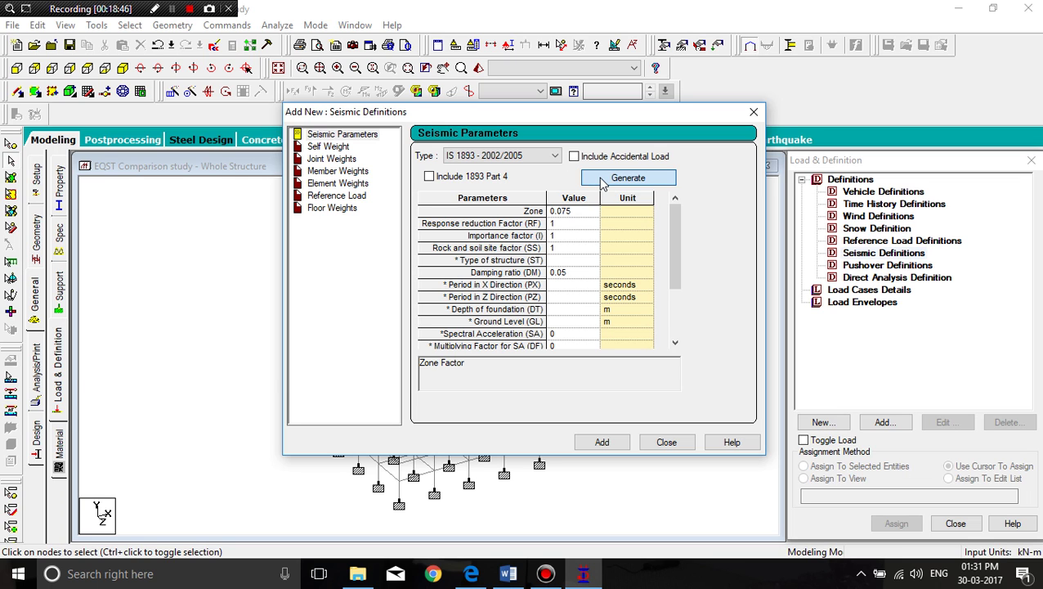
Step: Set zone by City to Delhi (0.24) and the structural system to OMRF (RF 3)
drag(197, 75, 382, 129)
click(319, 173)
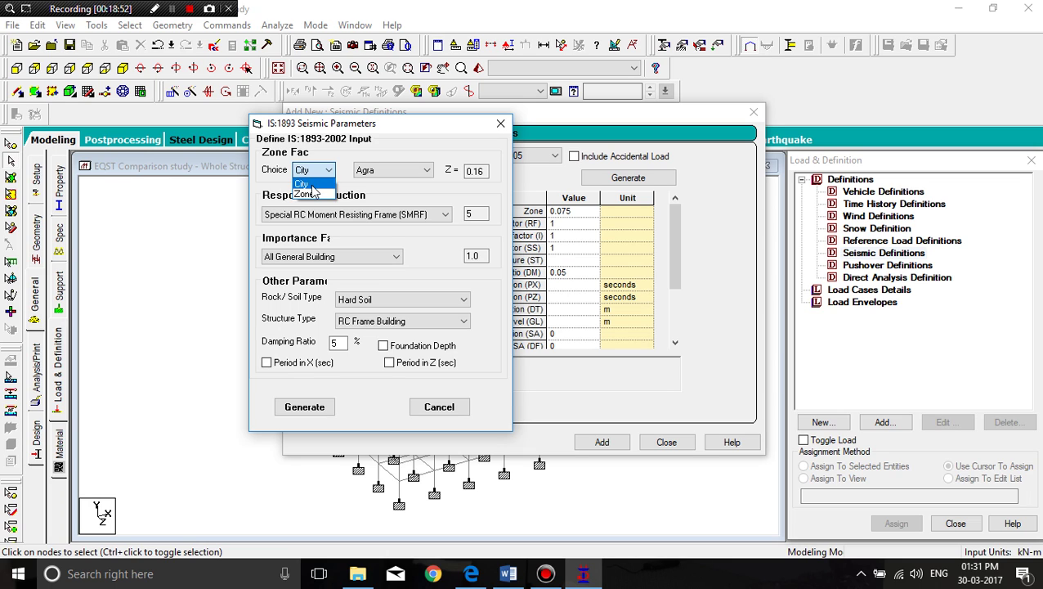
click(318, 184)
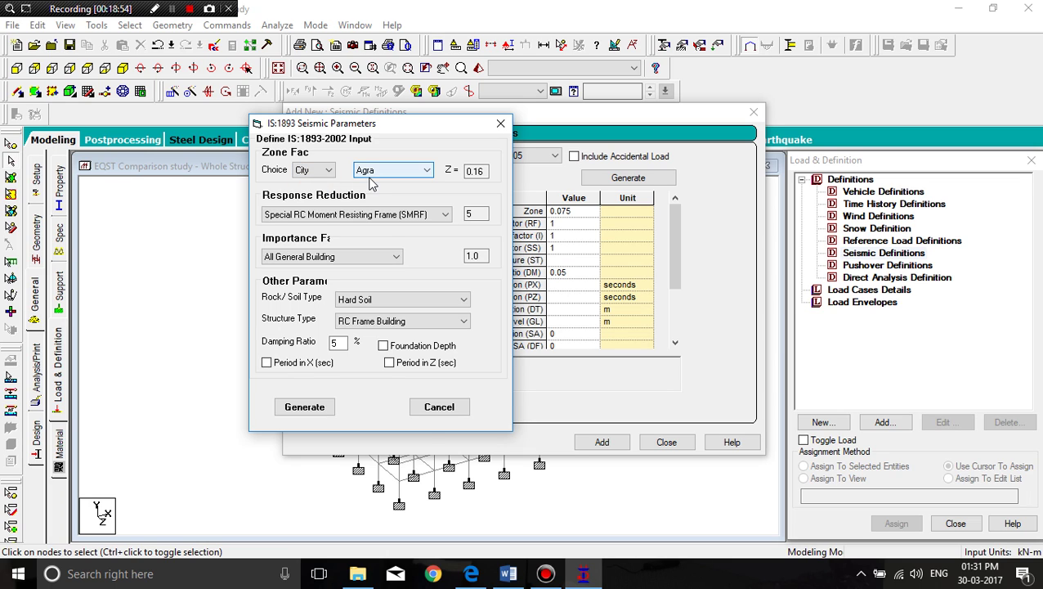
click(368, 170)
key(Down)
key(Down)
key(Down)
key(Down)
key(Down)
key(Down)
key(Down)
key(Down)
key(Down)
key(Down)
key(Down)
key(Down)
key(Down)
key(Down)
key(Down)
key(Down)
key(Down)
key(Down)
key(Down)
key(Down)
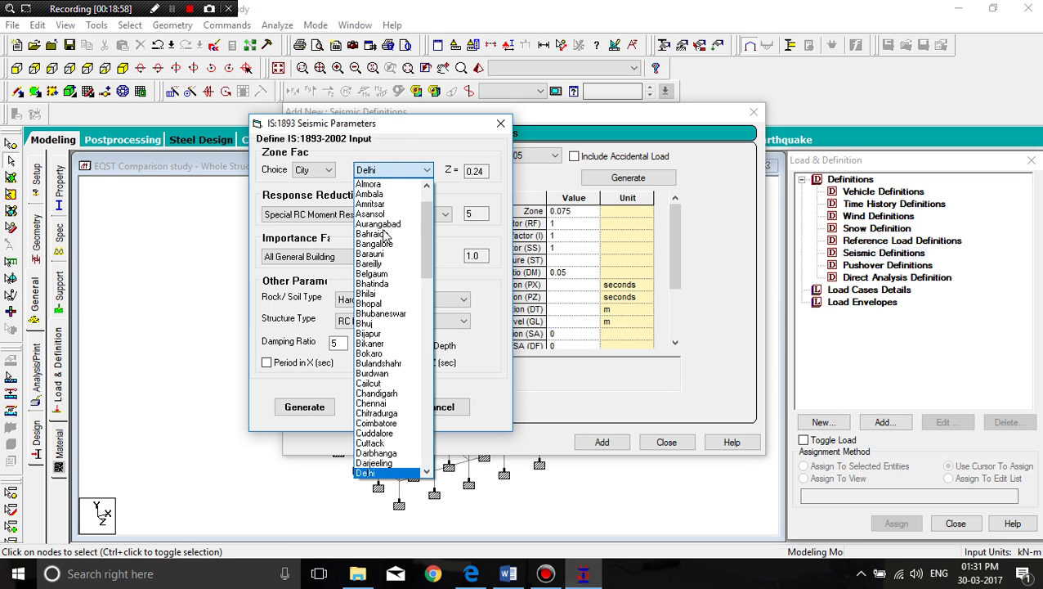
click(390, 474)
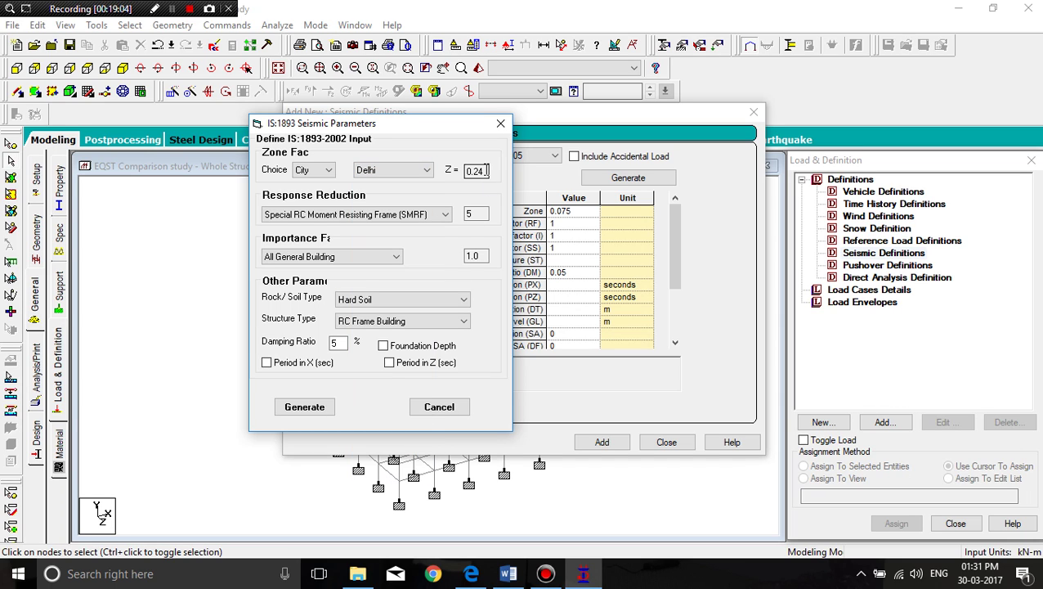
click(299, 214)
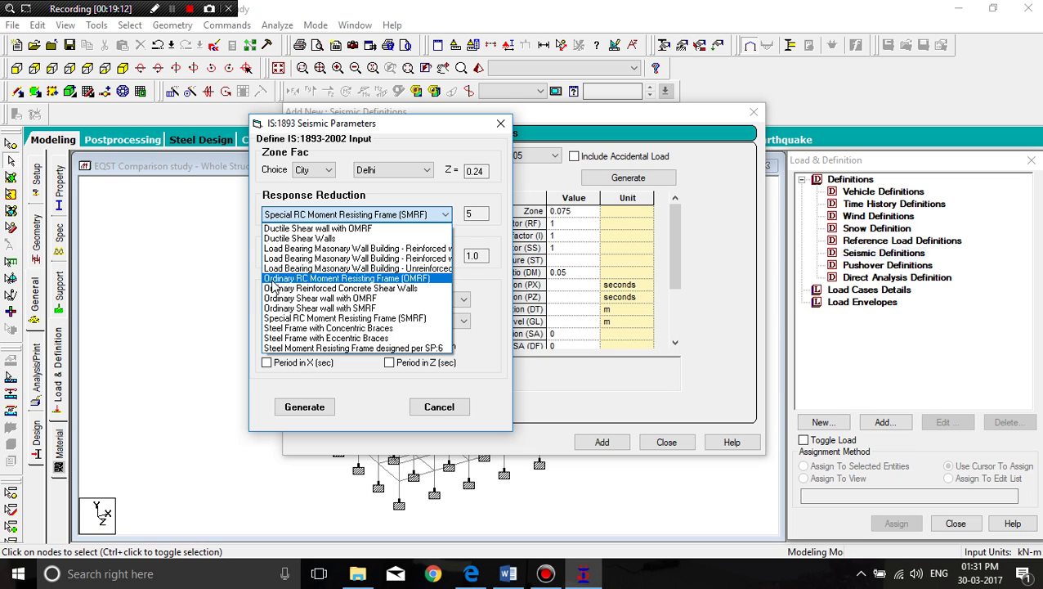
click(417, 279)
click(472, 213)
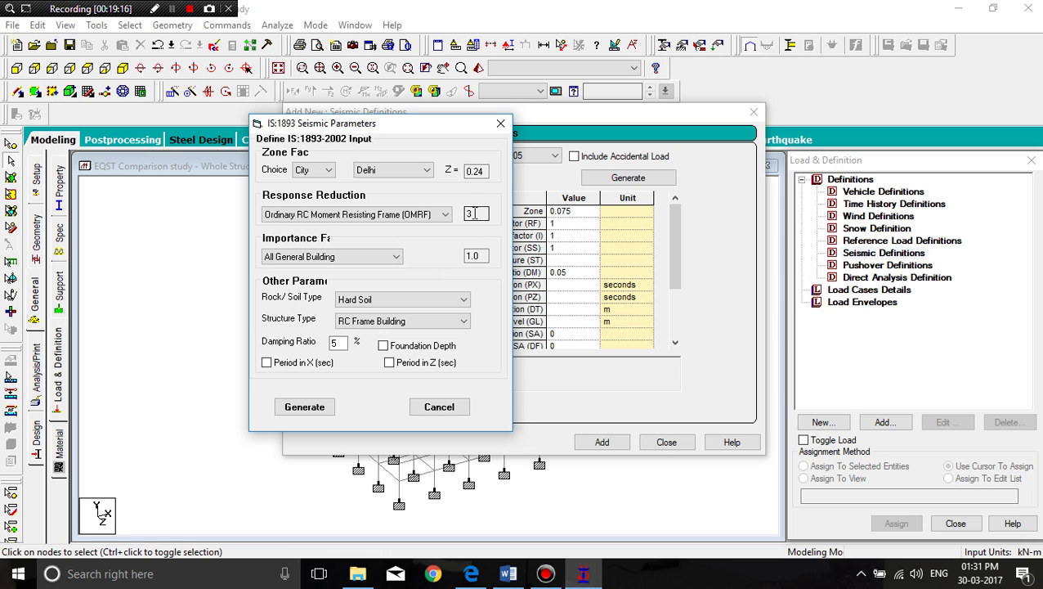
Step: Choose All General Building (factor 1.0), Hard Soil, RC Frame Building and 5% damping, then view the Word solution
click(384, 257)
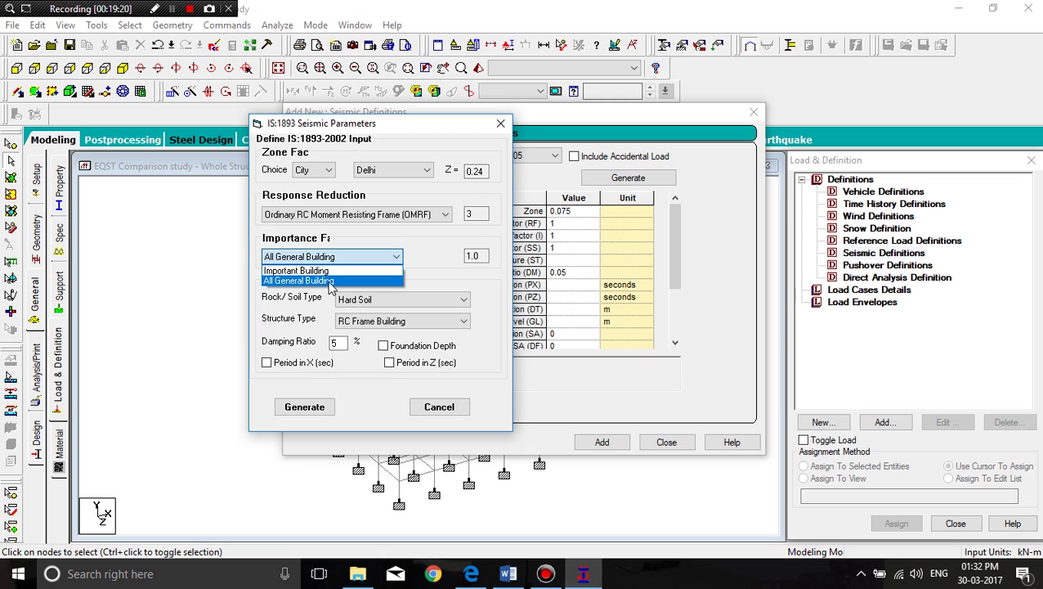
click(333, 282)
click(476, 257)
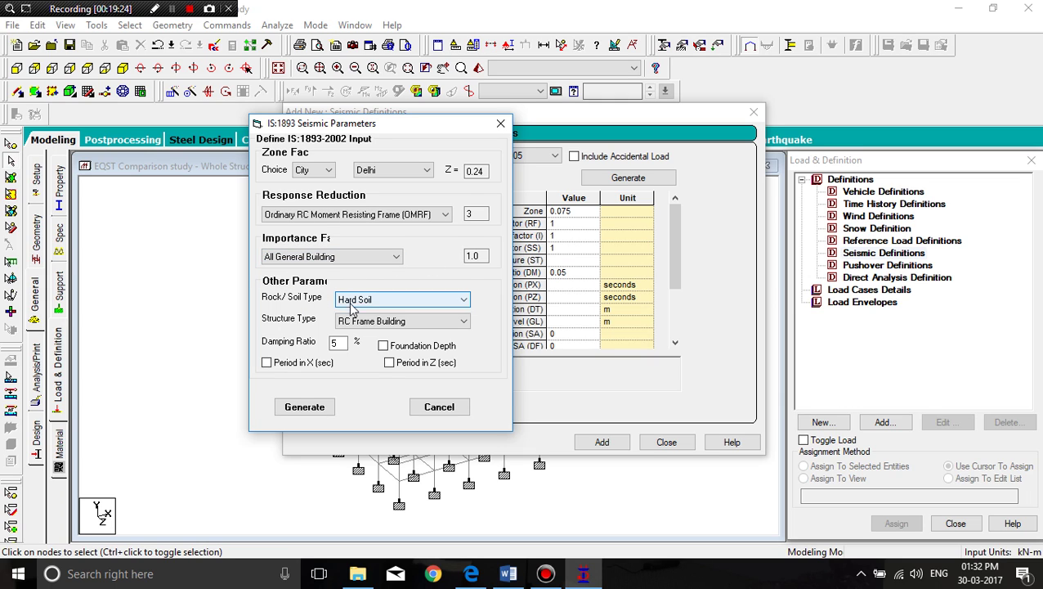
click(385, 303)
click(384, 313)
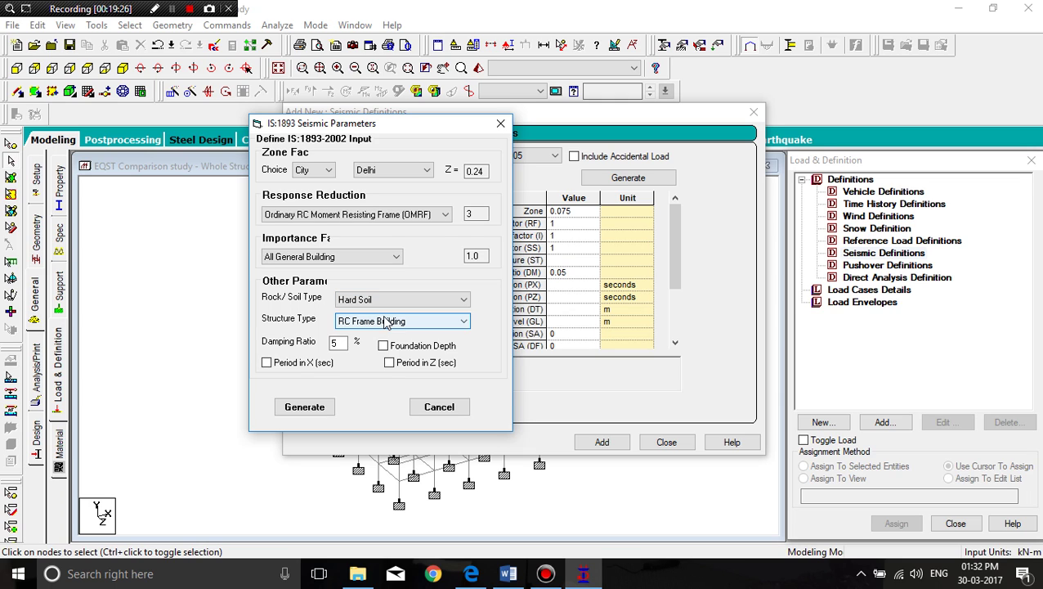
click(383, 324)
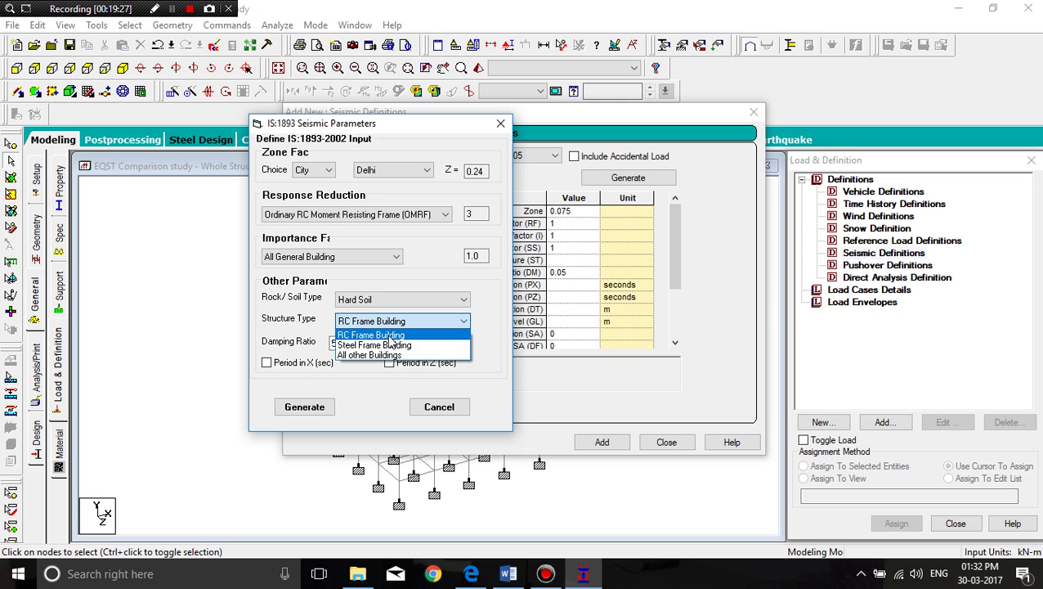
click(372, 334)
double_click(335, 342)
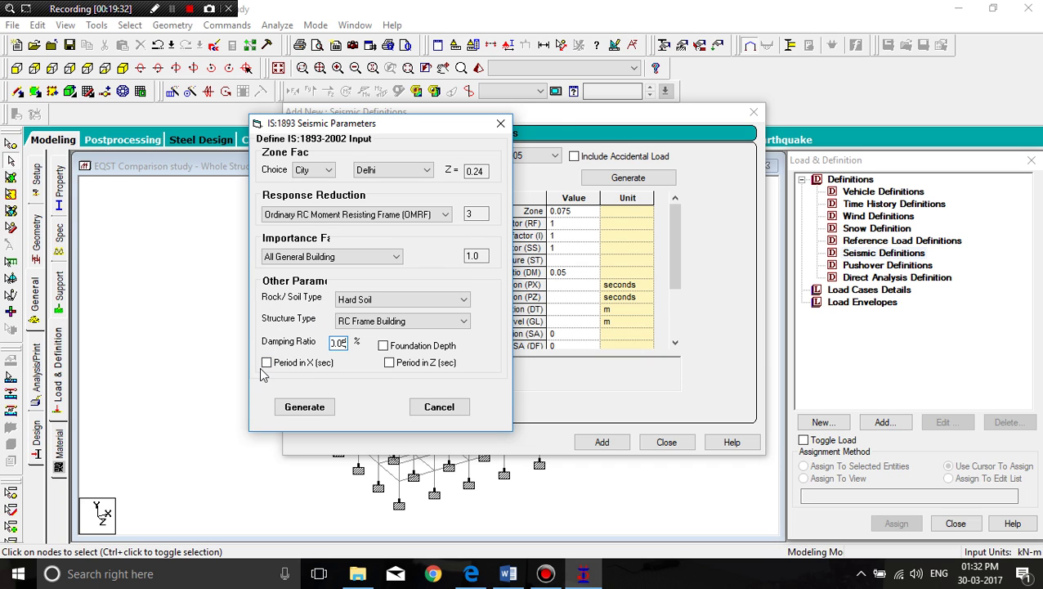
click(510, 573)
scroll(530, 319, up, 10)
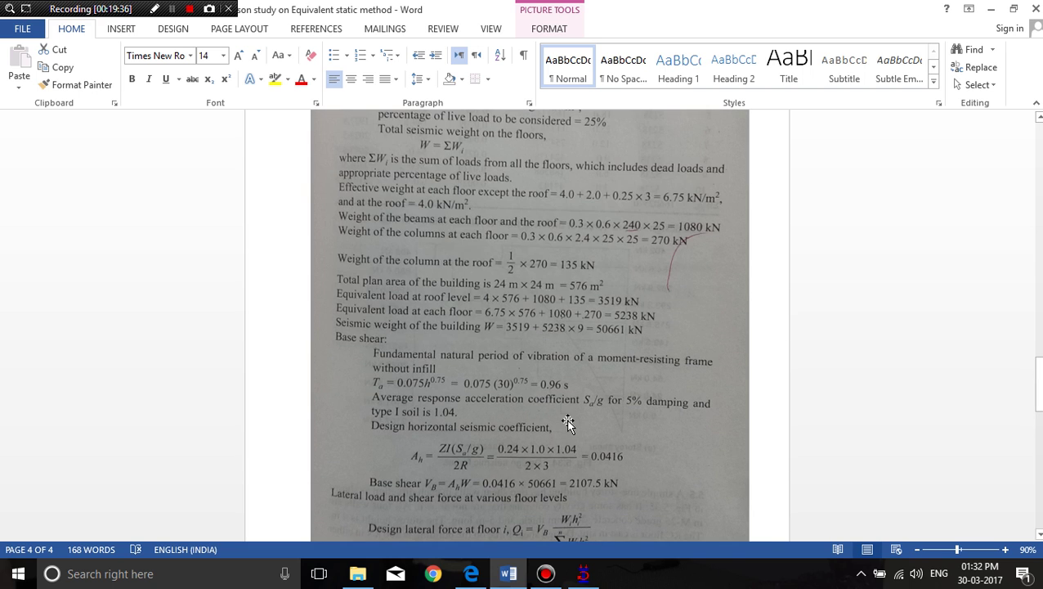
Step: Scroll the Word solution to the 0.96 s period and 2107.5 kN base shear, then return to STAAD
scroll(500, 381, down, 2)
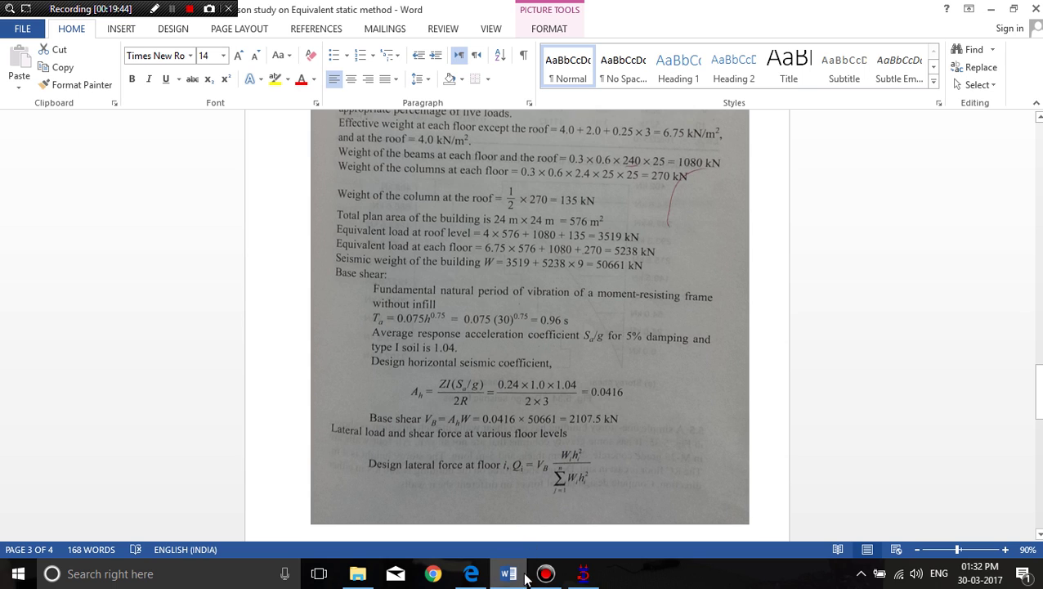
mouse_move(507, 578)
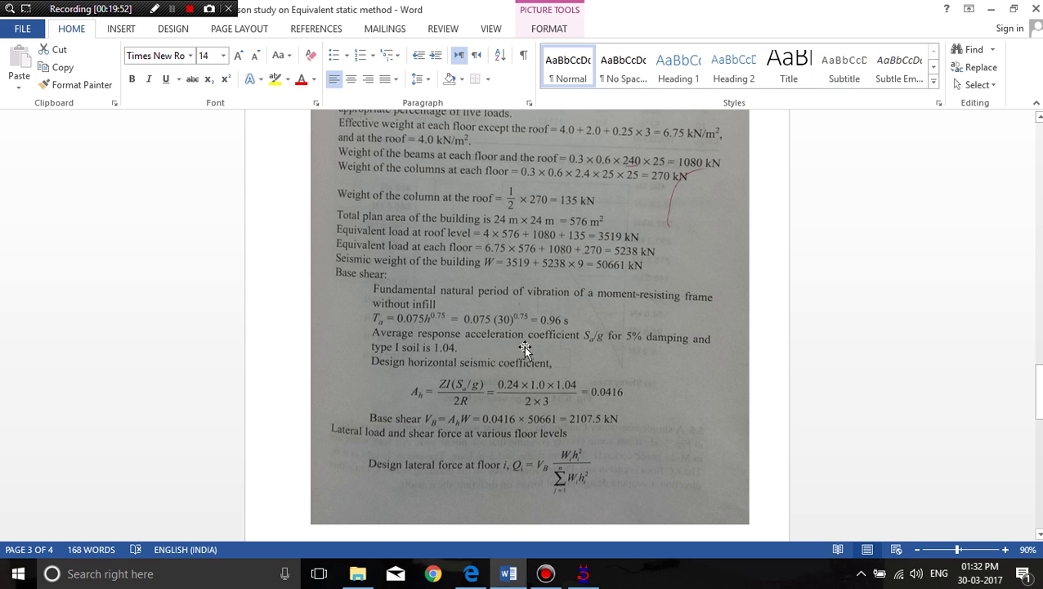
click(509, 576)
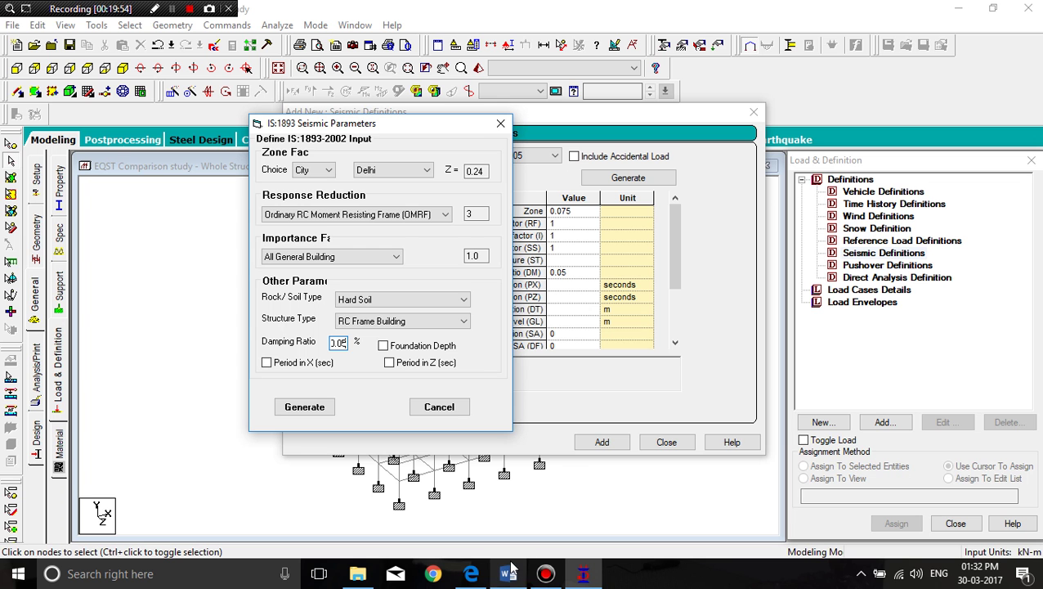
Step: Enter a 0.96 s period in X and Z, generate the IS 1893 parameters, and add the definition
click(267, 363)
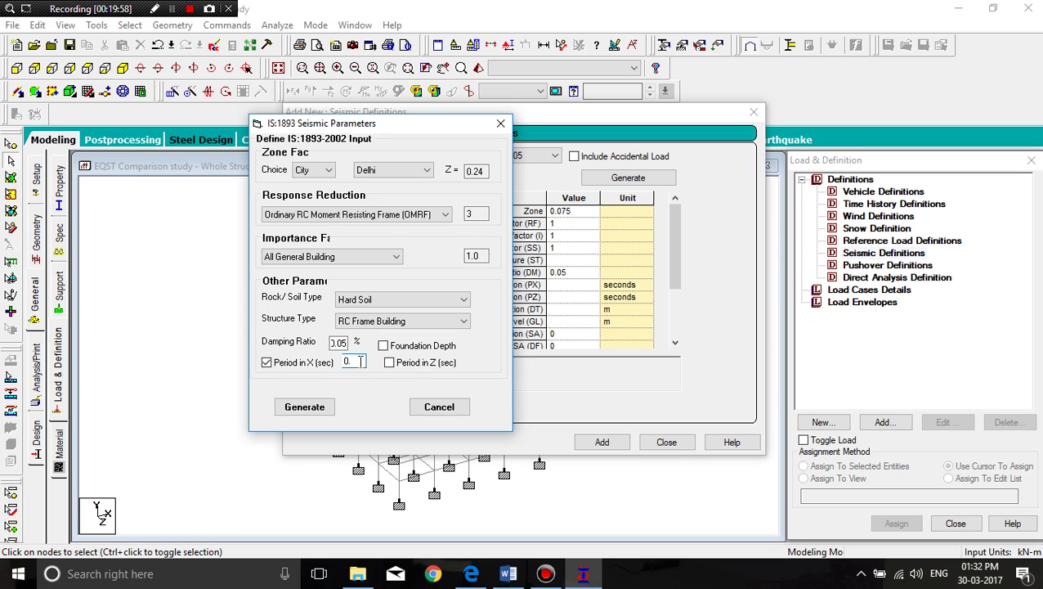
text(9)
click(389, 362)
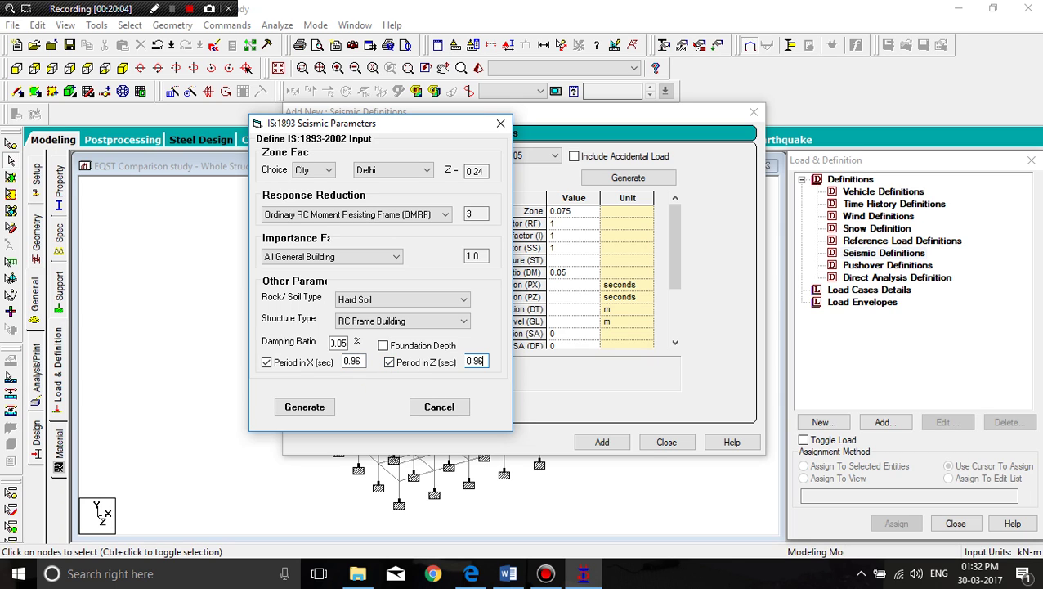
click(303, 408)
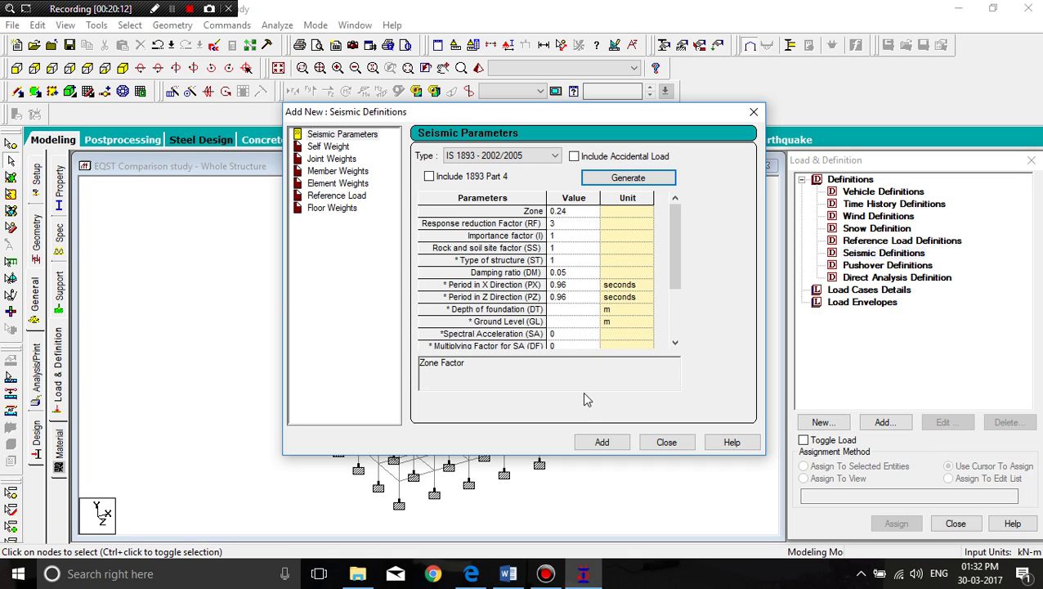
click(602, 443)
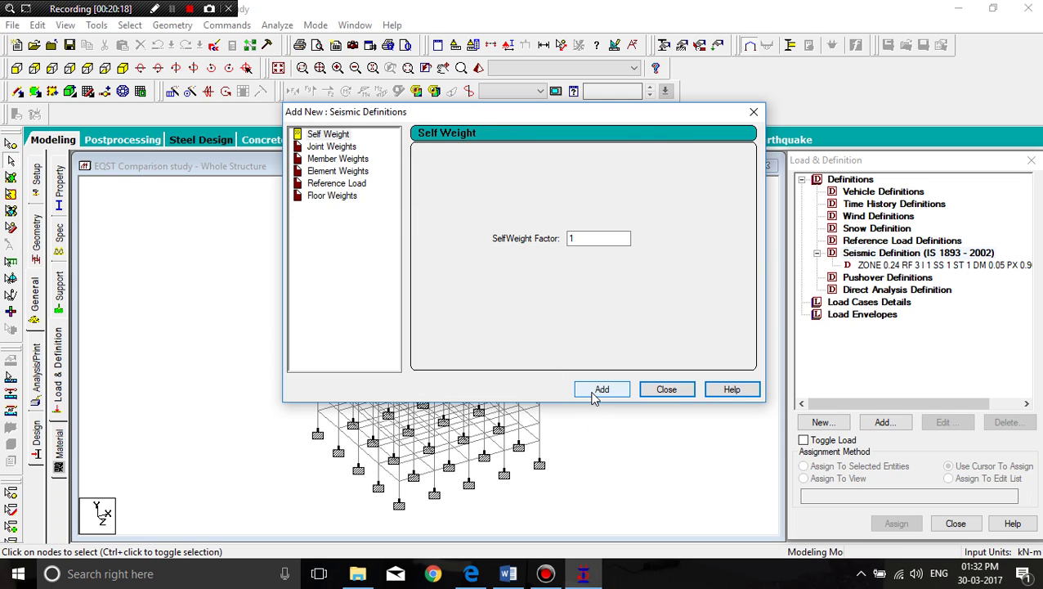
Step: Add self weight factor 1 and a 6.75 kN/m² floor weight over Y 3–27 m, saving the model when prompted
click(599, 391)
click(335, 197)
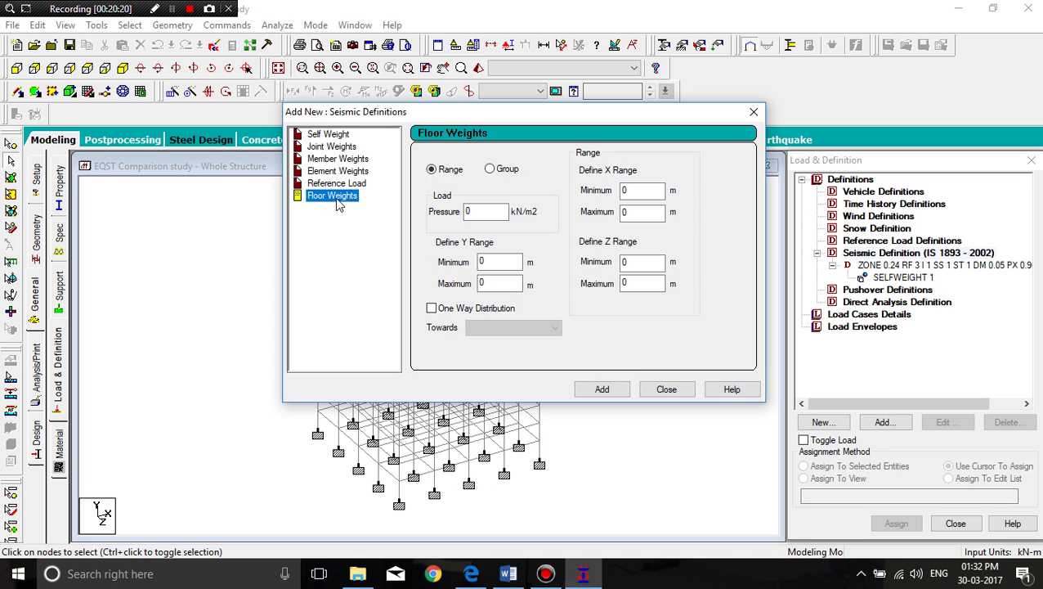
double_click(471, 212)
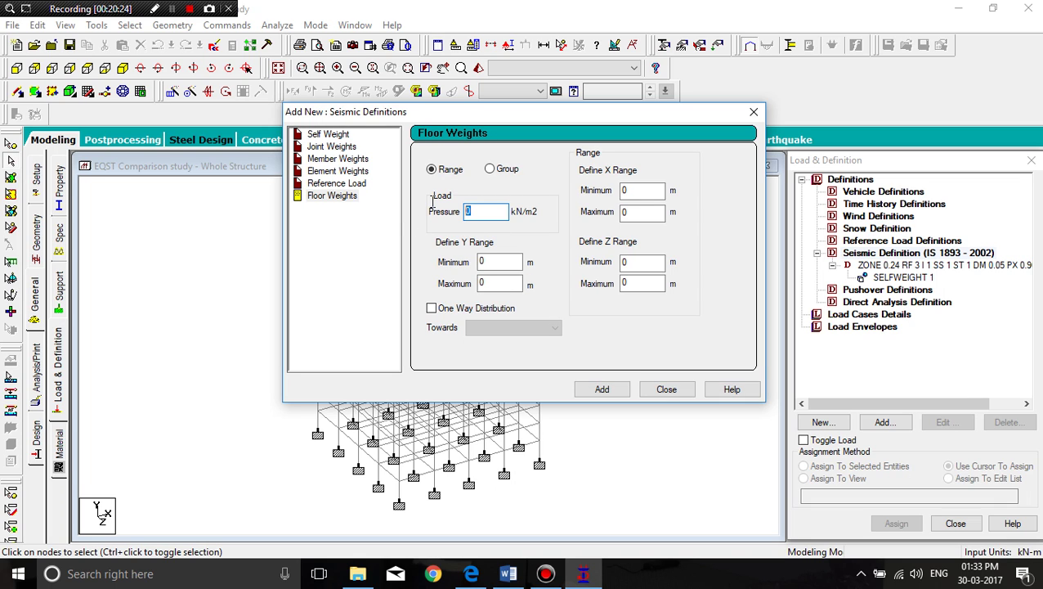
text(6.75)
click(483, 261)
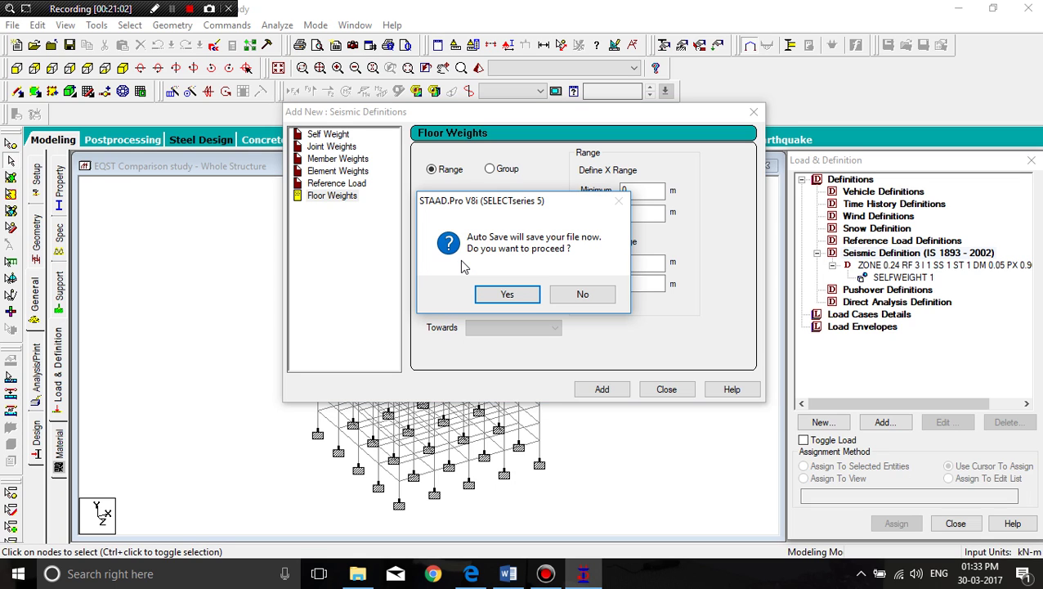
click(525, 296)
click(433, 303)
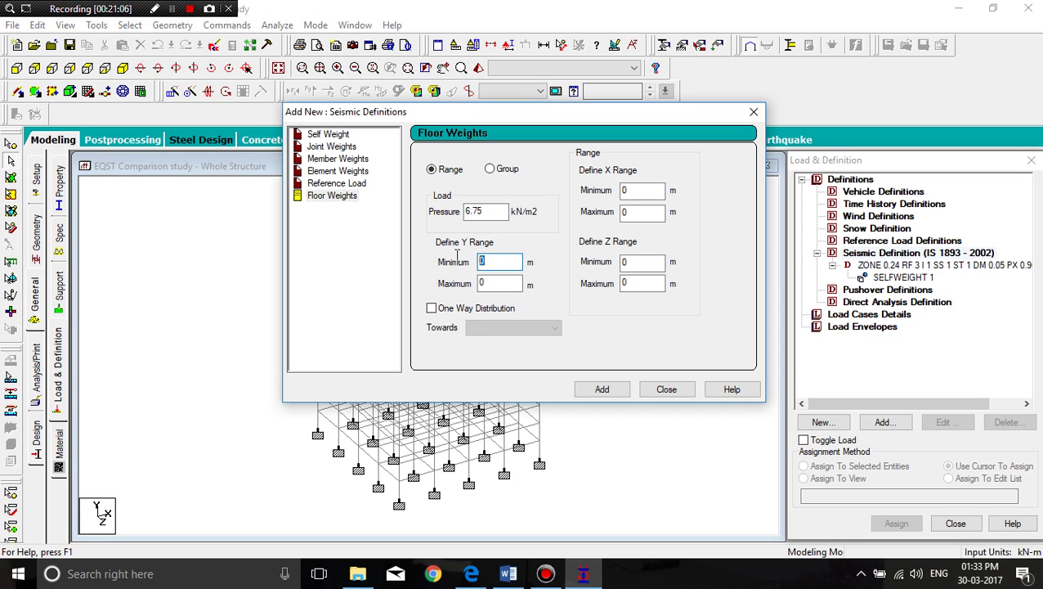
key(Tab)
text(27)
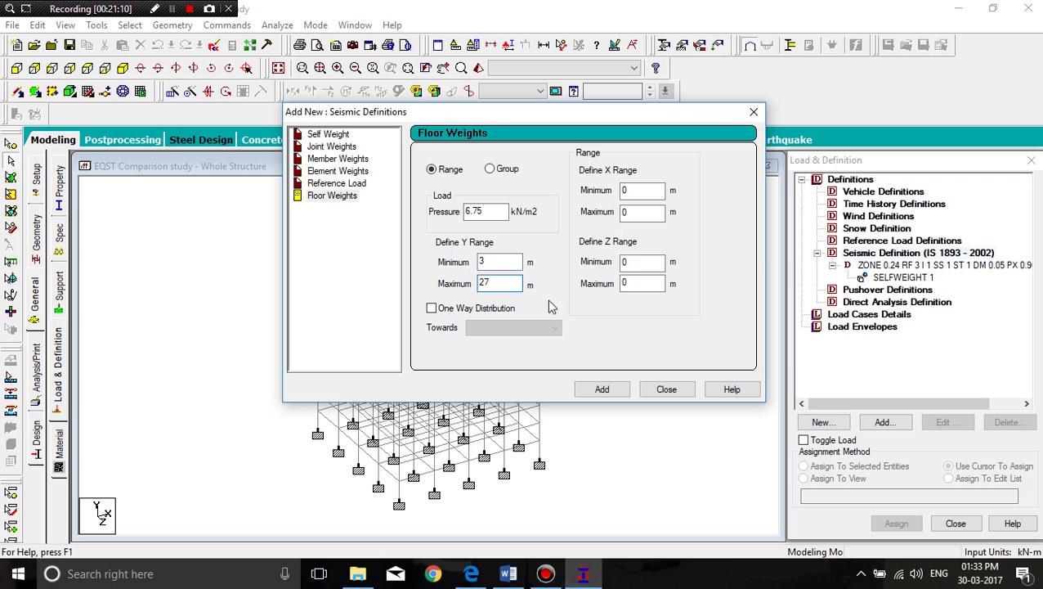
click(602, 390)
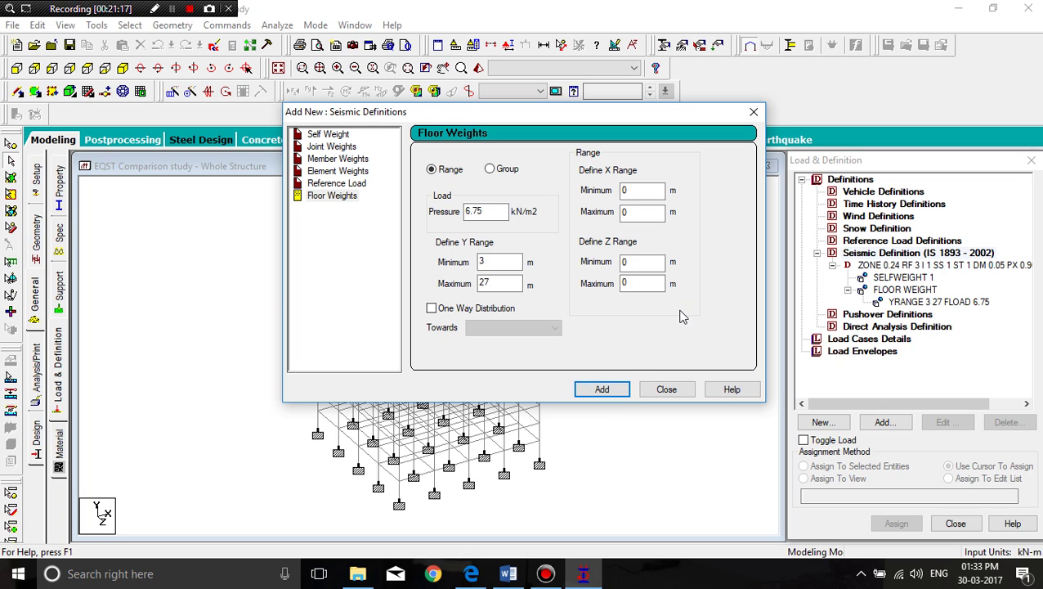
Step: Add a 4 kN/m² roof floor weight over Y 28–30 m
drag(489, 212, 460, 215)
text(4)
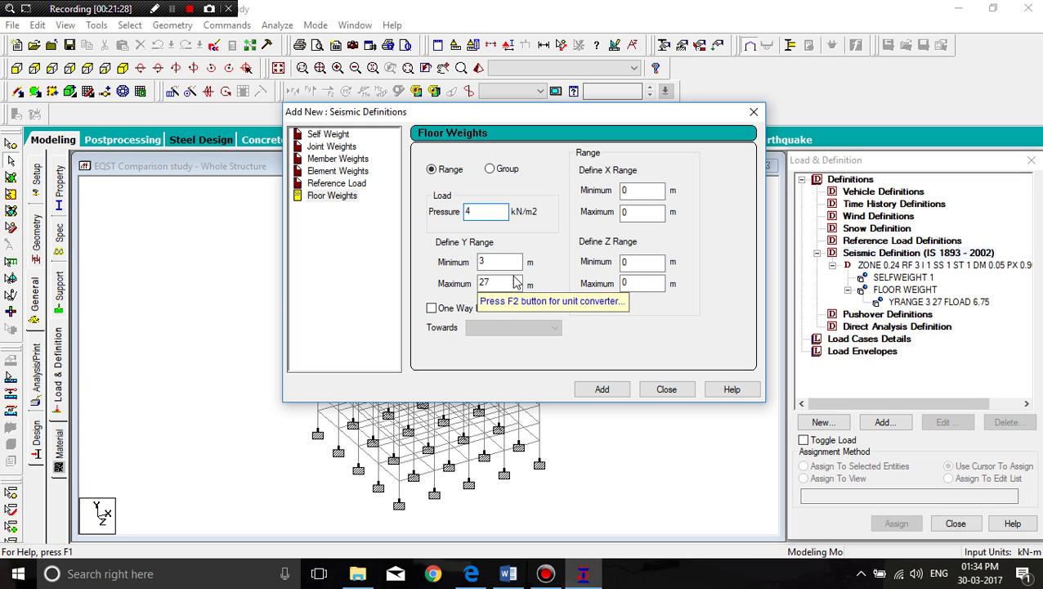
double_click(469, 211)
double_click(487, 261)
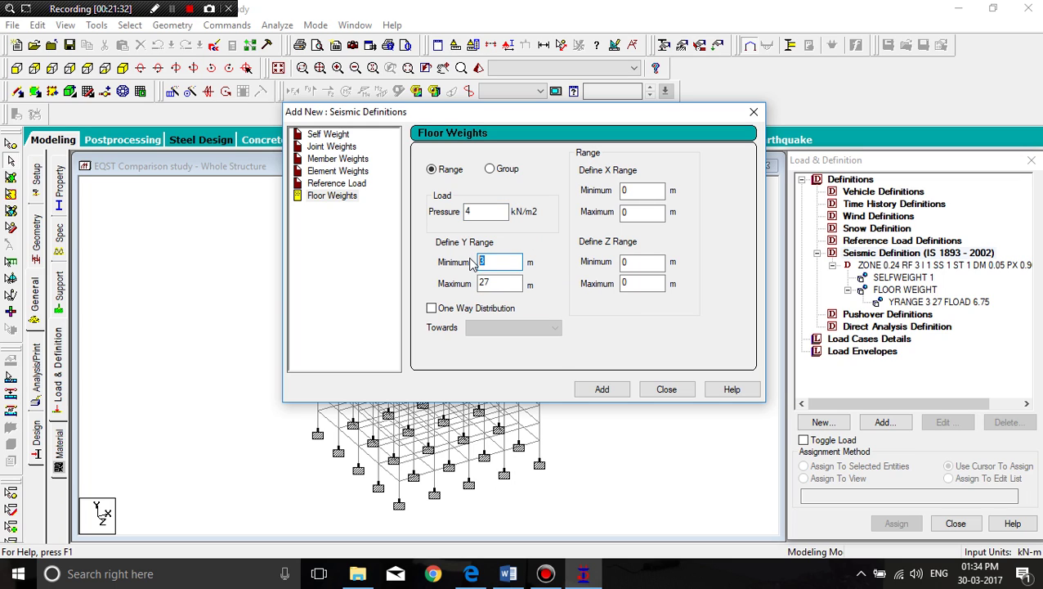
text(28)
key(Tab)
text(30)
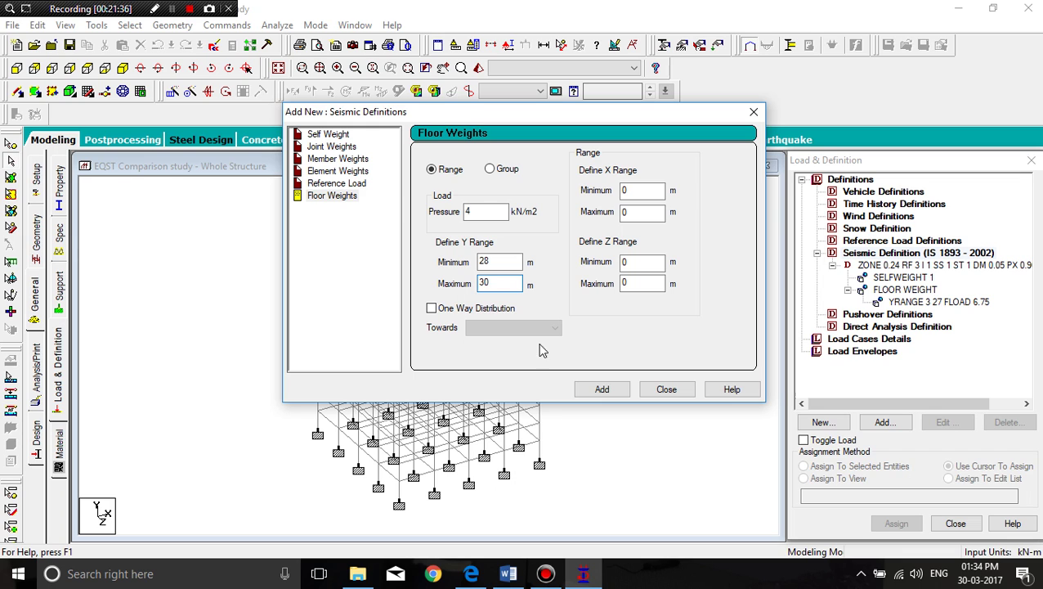
click(596, 389)
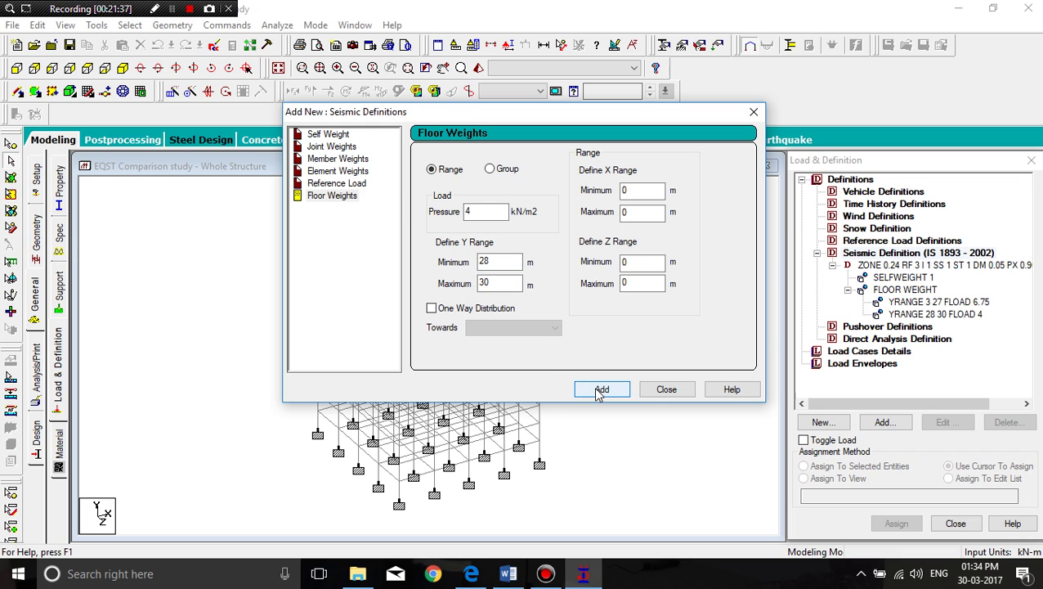
Step: Create seismic load cases EQX and EQZ
click(671, 390)
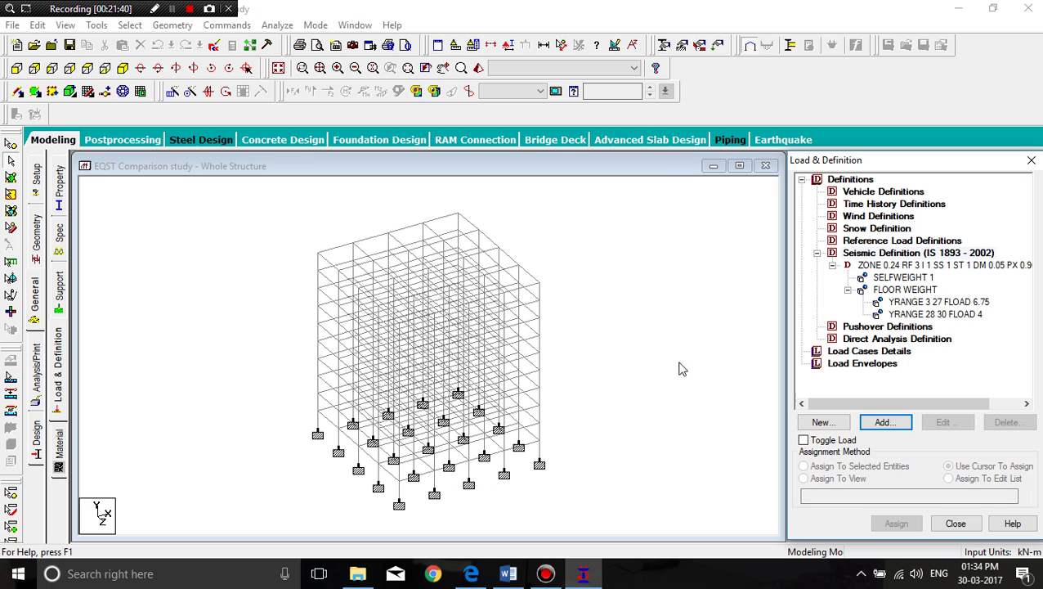
click(867, 354)
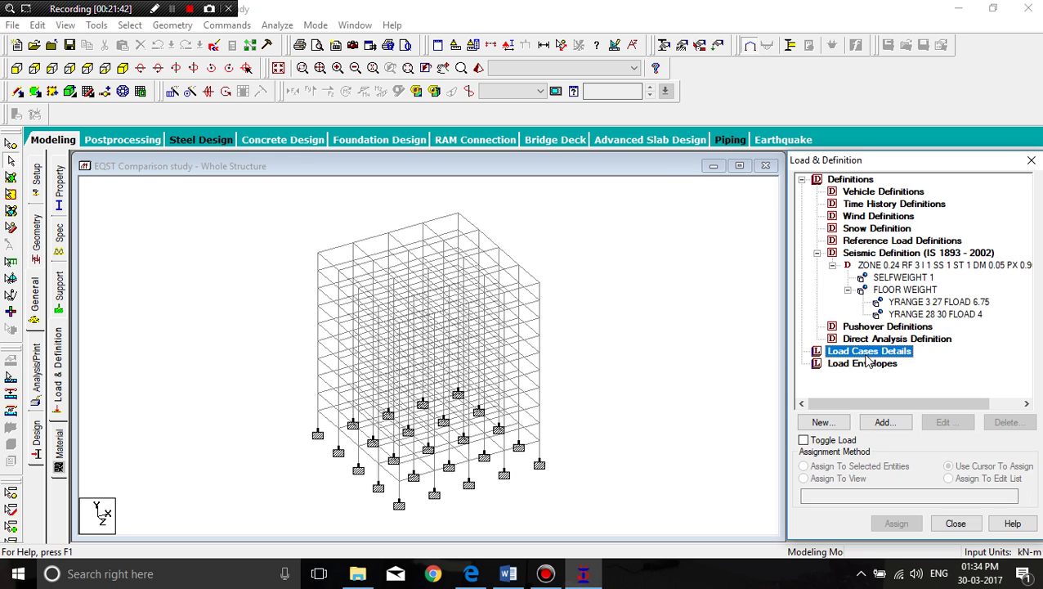
click(885, 422)
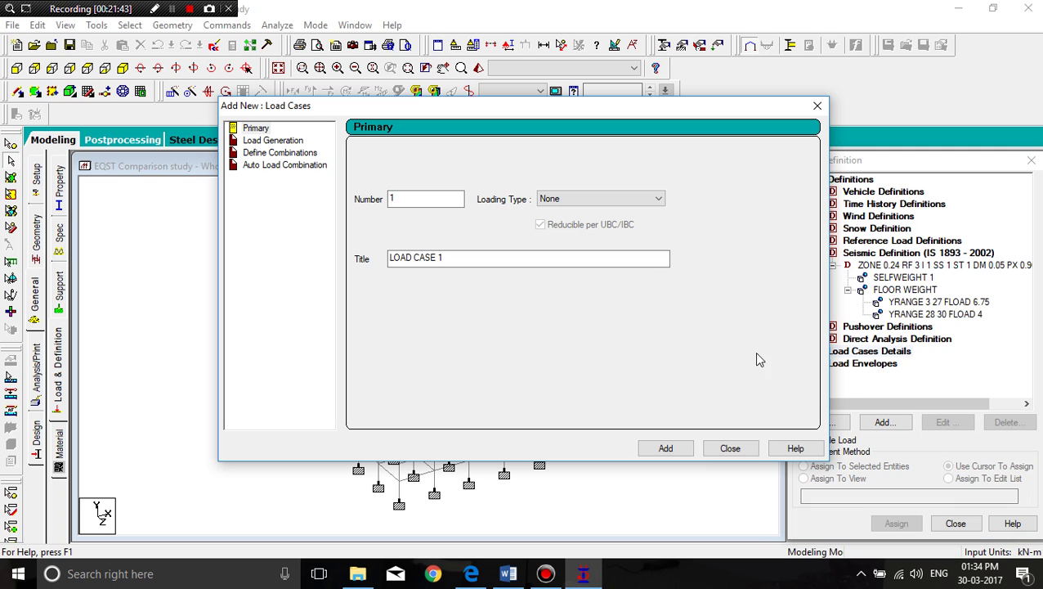
click(580, 204)
click(546, 254)
drag(442, 258, 389, 257)
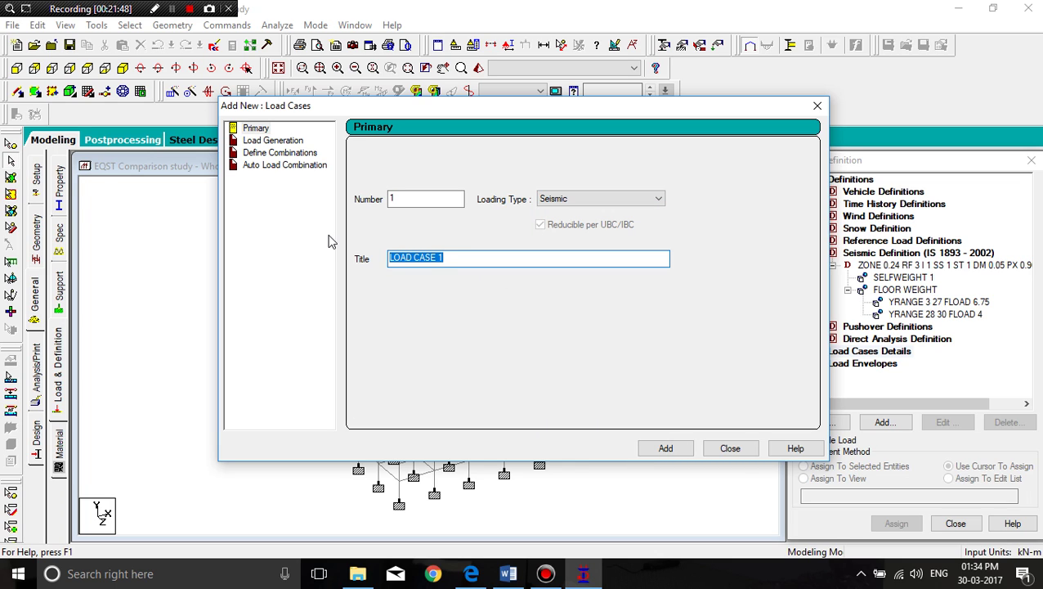
text(EQX)
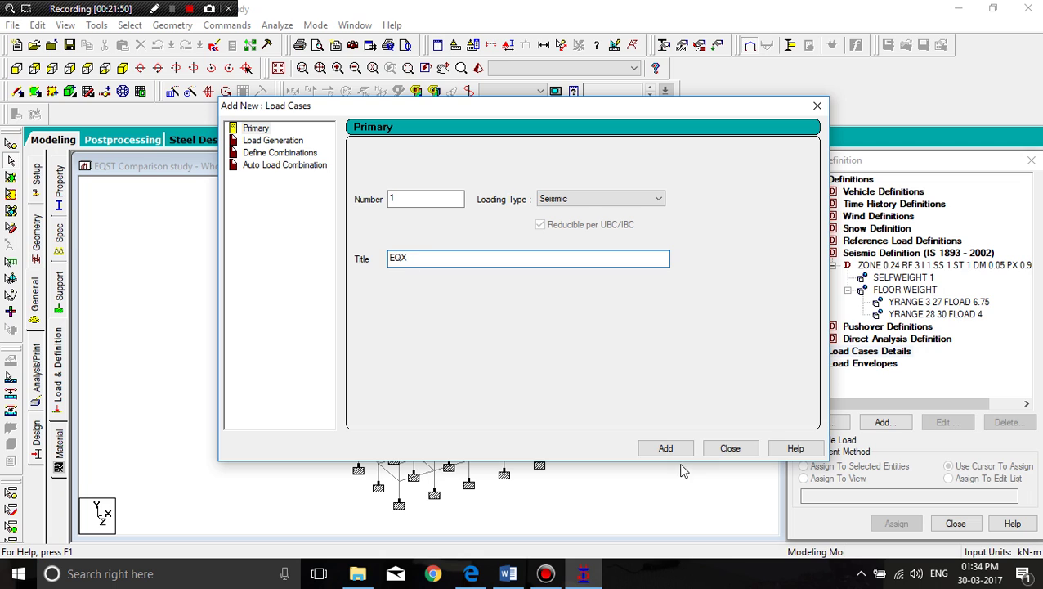
click(666, 448)
drag(483, 258, 331, 255)
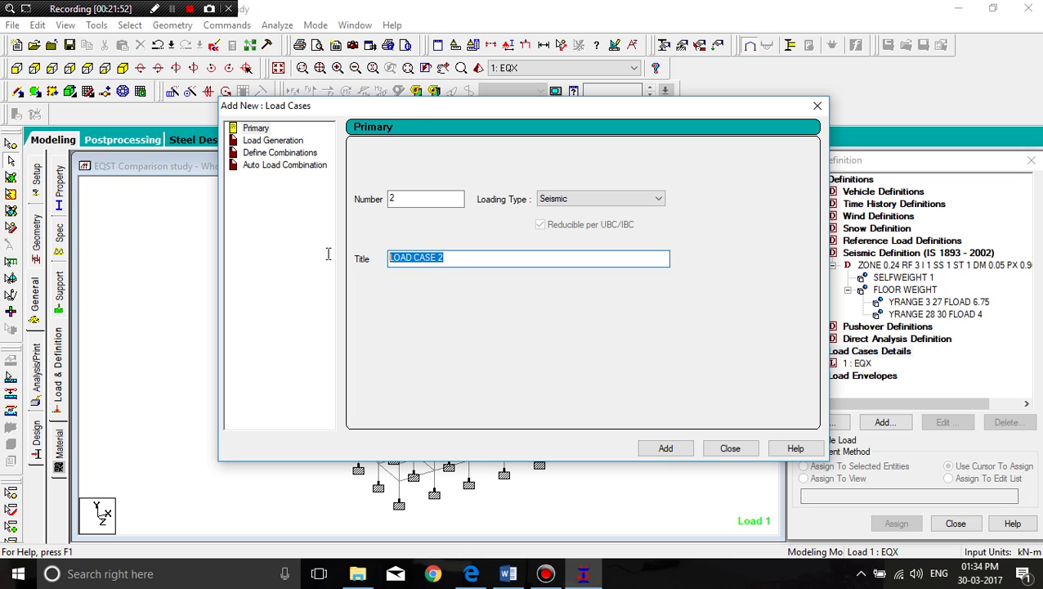
text(EQZ)
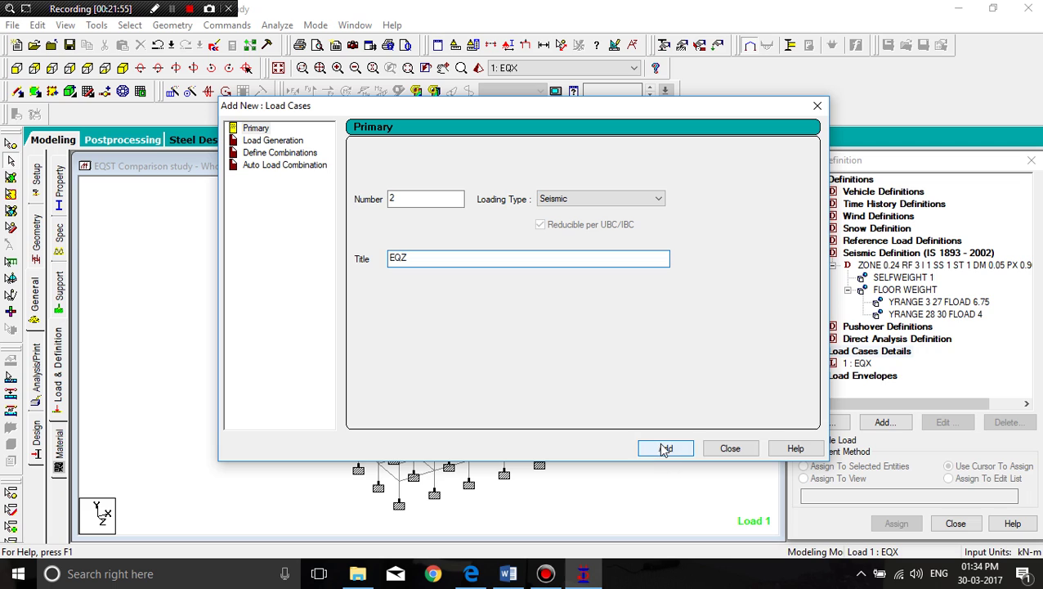
click(666, 448)
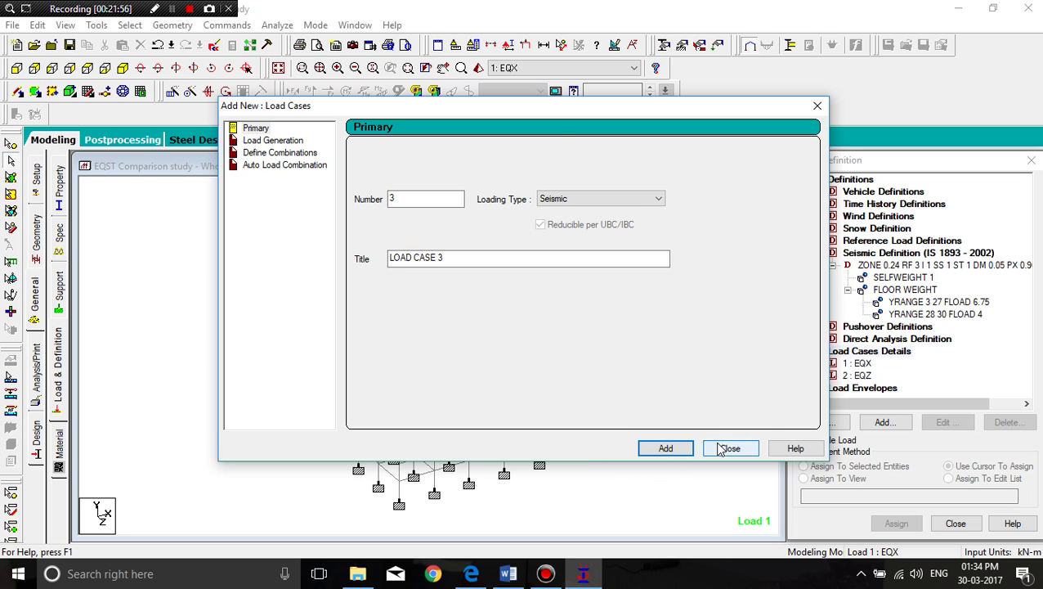
Step: Add load case D.L with loading type Dead
click(570, 196)
click(573, 219)
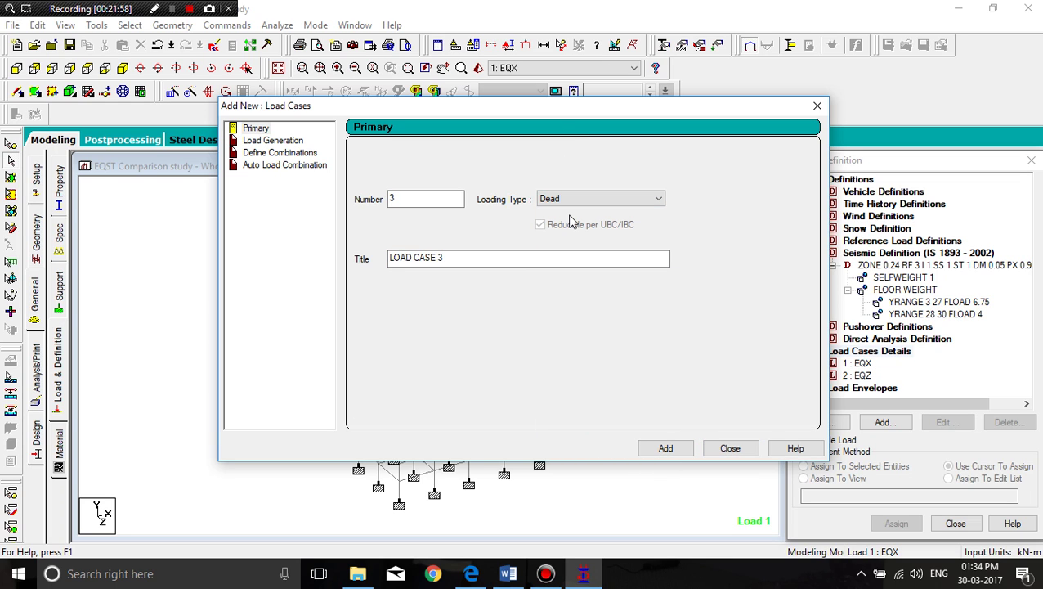
key(l)
click(571, 201)
click(566, 214)
drag(540, 257, 244, 260)
text(D.)
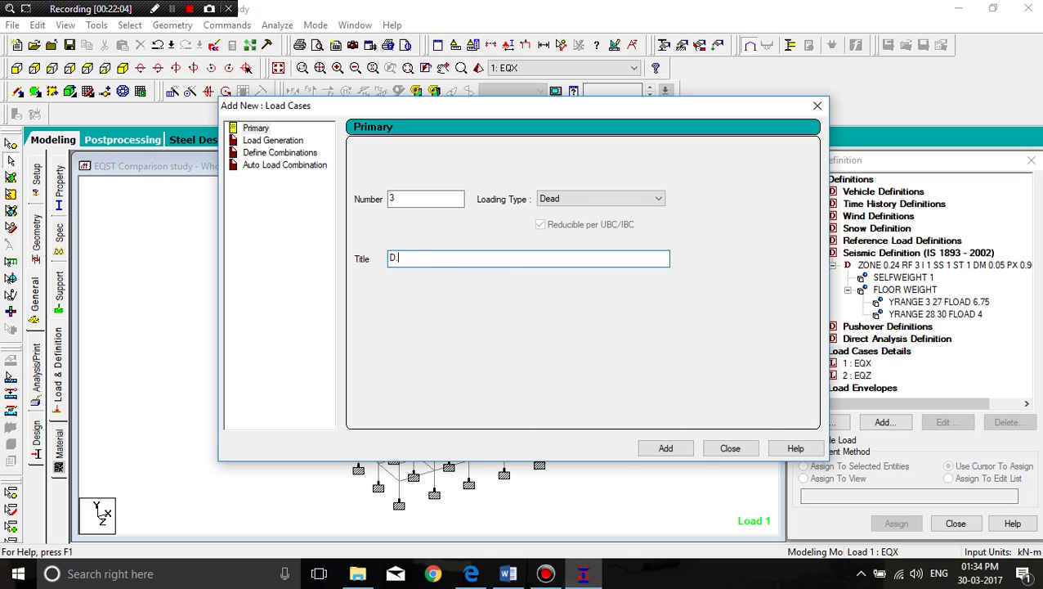
text(L)
click(663, 449)
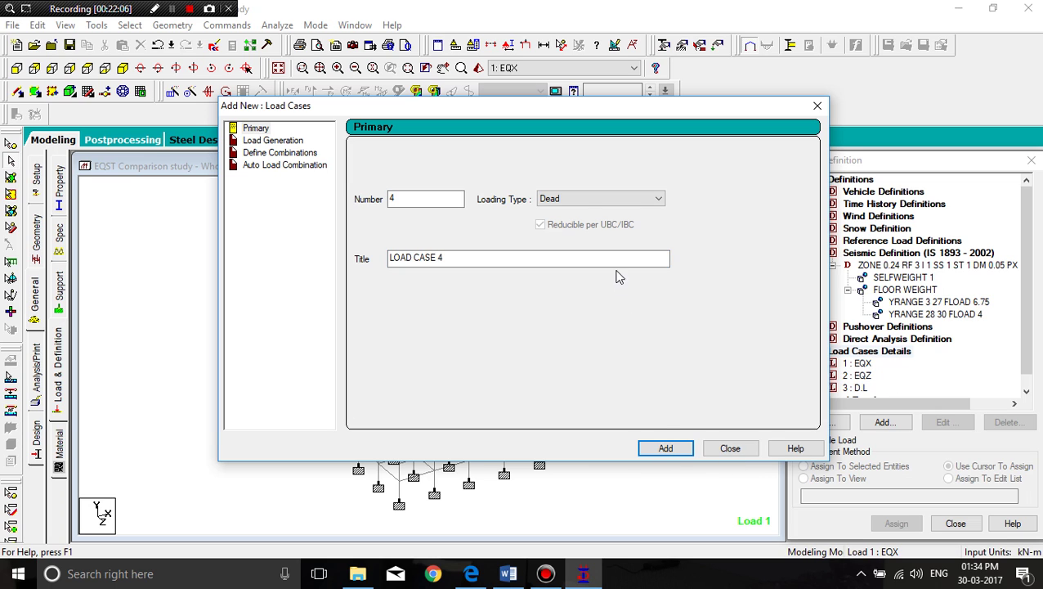
Step: Add load case L.L with loading type Live
click(589, 205)
click(587, 224)
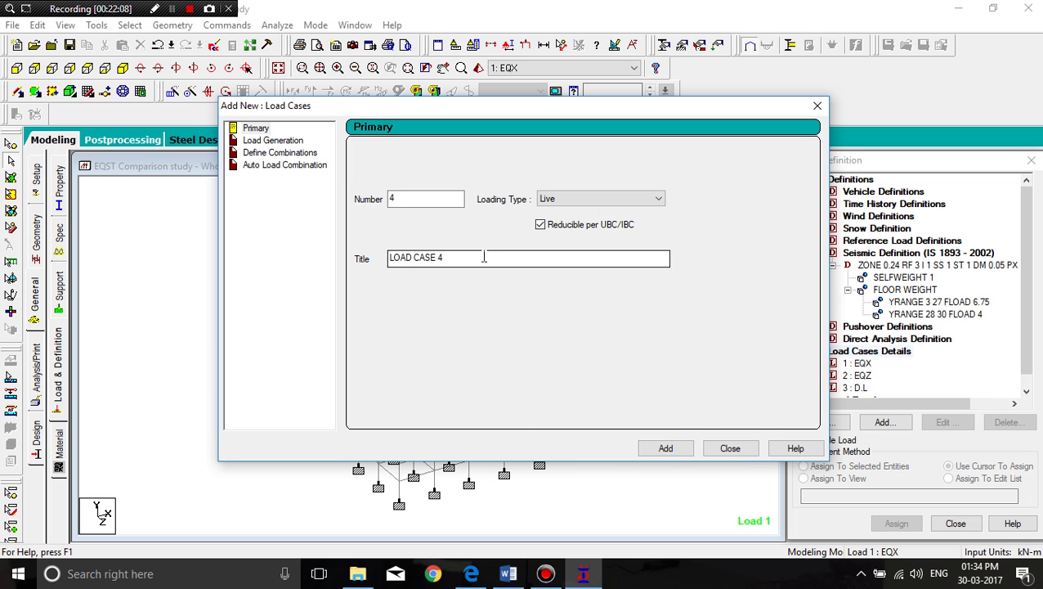
drag(482, 257, 385, 262)
text(L.L)
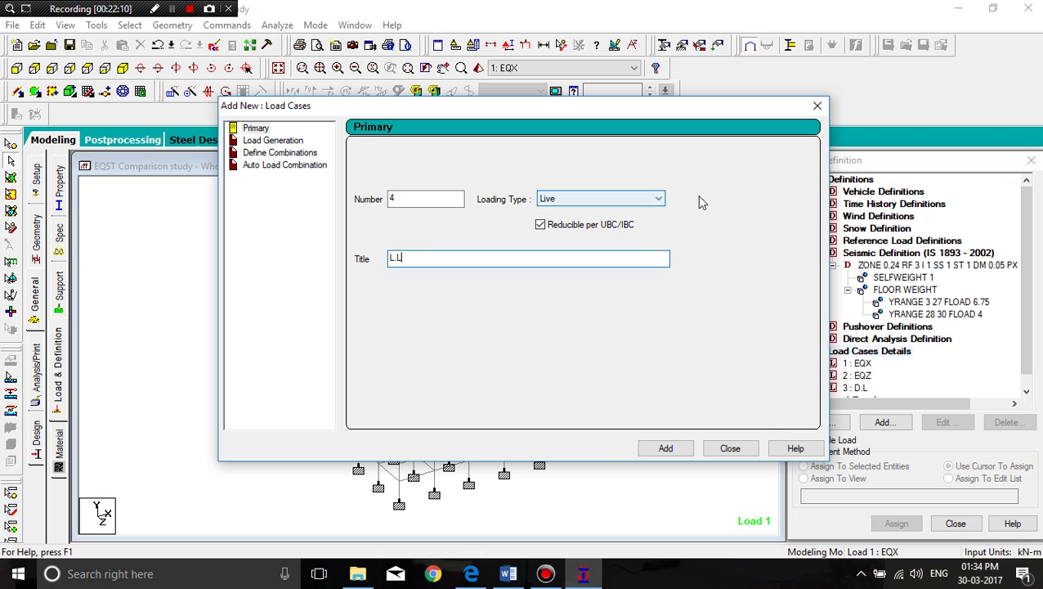
click(658, 455)
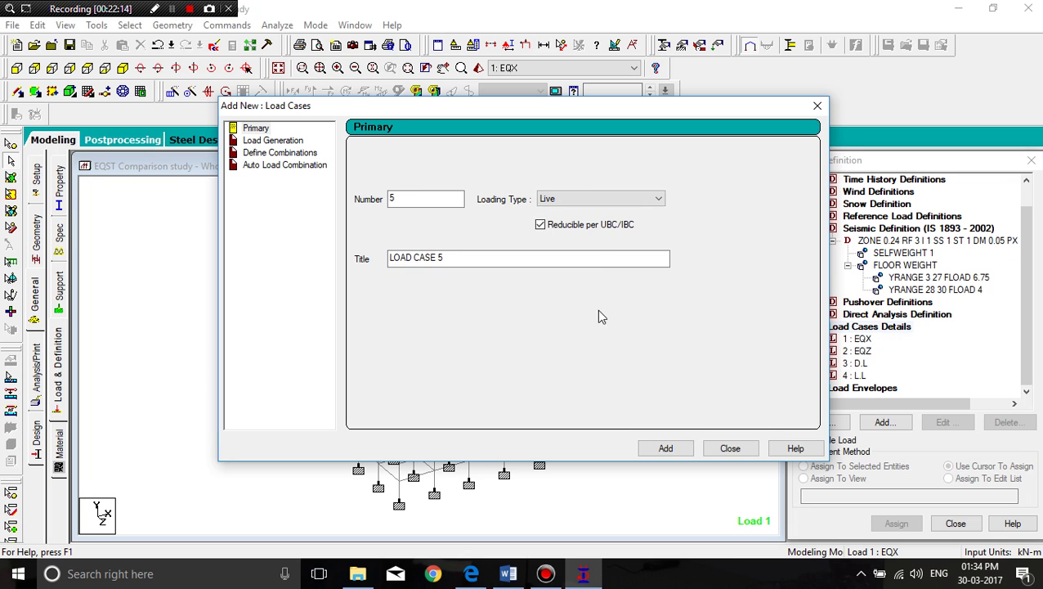
Step: Add load case R.L.L with loading type Roof Live
click(564, 200)
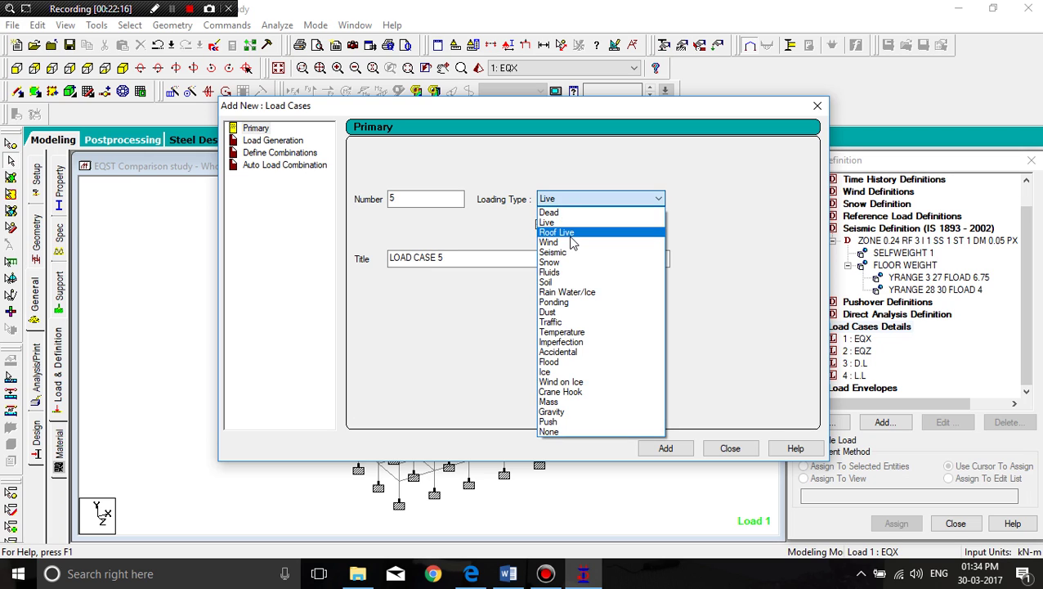
click(571, 233)
drag(454, 262, 345, 251)
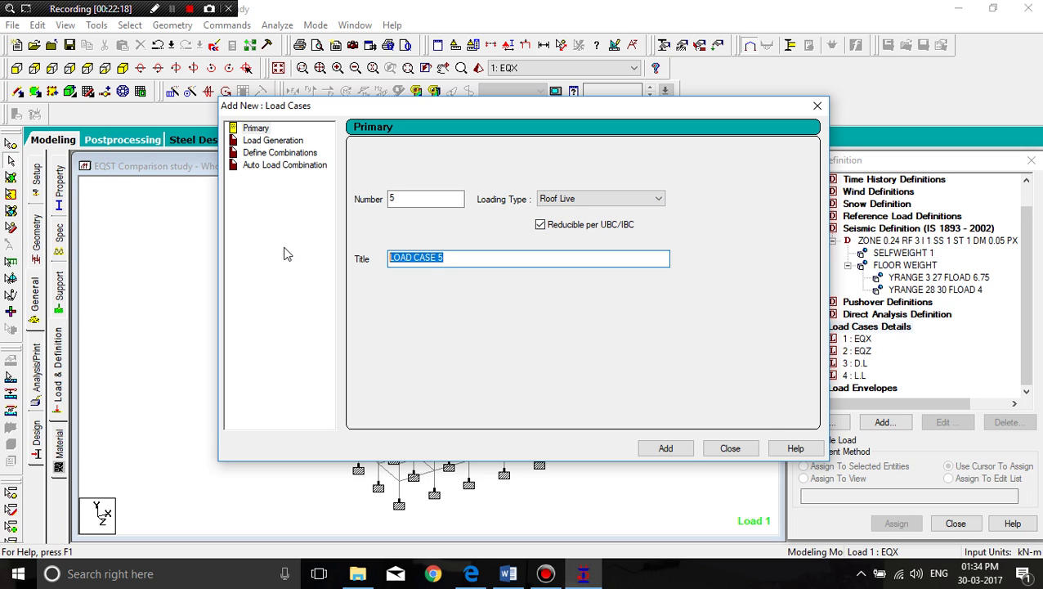
text(R.L.L)
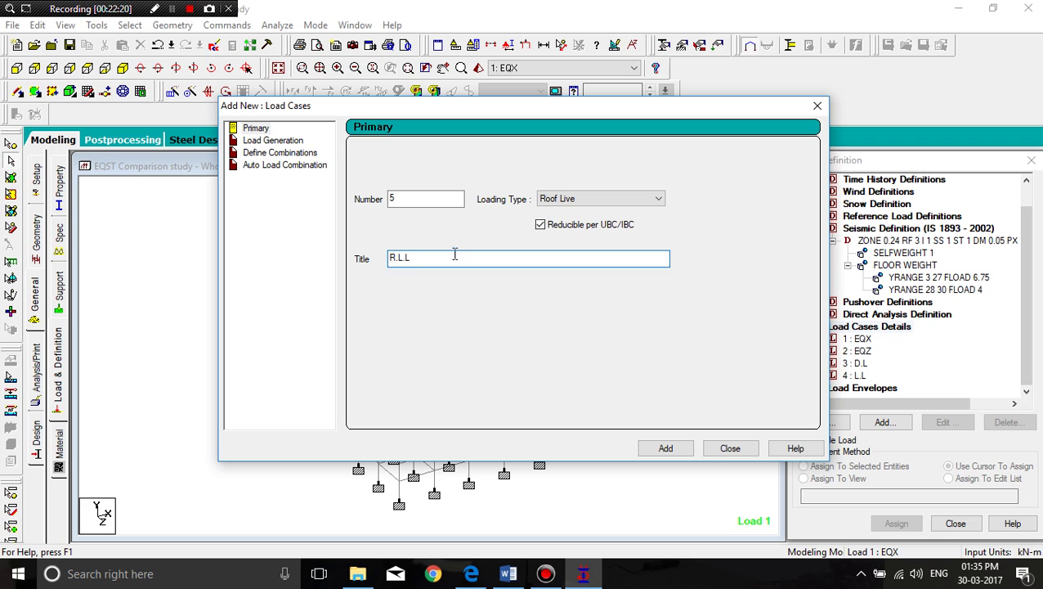
click(667, 449)
Step: Give EQX a seismic load in the X direction with factor 1
click(730, 449)
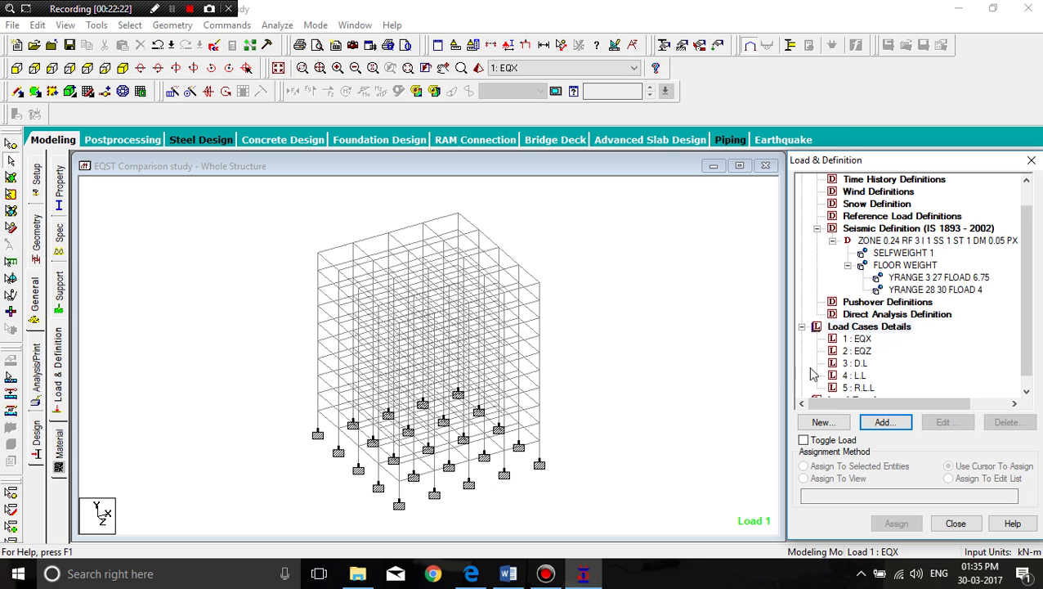
click(858, 340)
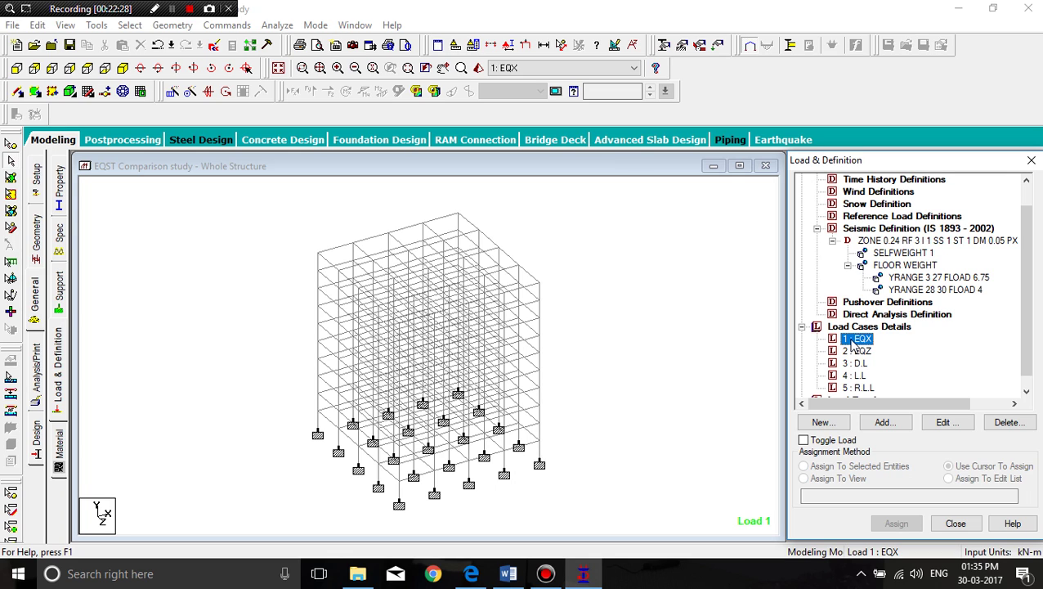
click(872, 425)
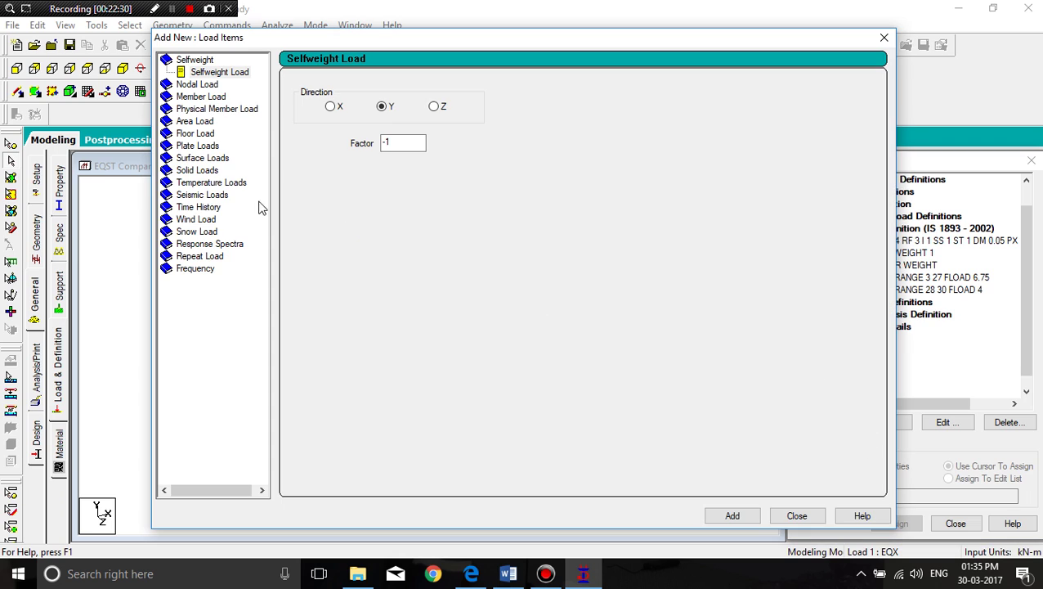
click(190, 197)
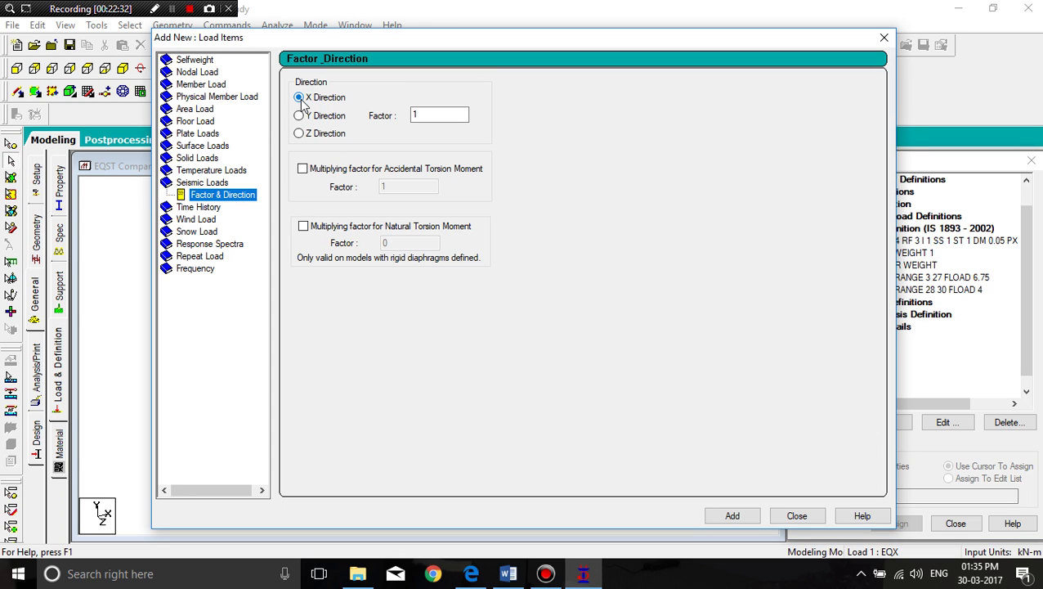
click(730, 517)
click(796, 516)
Step: Give EQZ a seismic load in the Z direction with factor 1
click(859, 363)
click(885, 423)
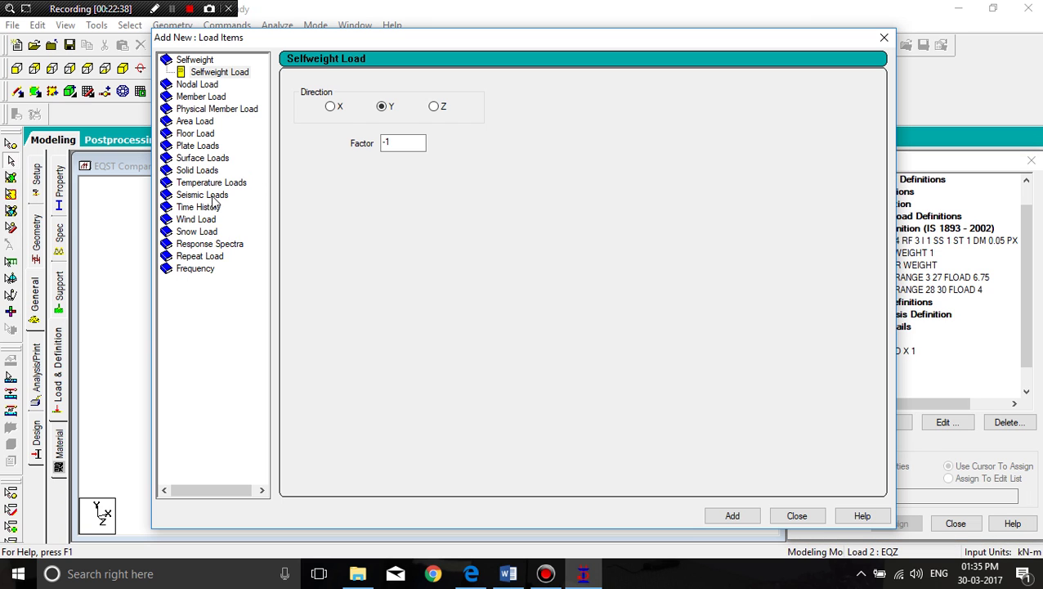
click(213, 197)
click(300, 133)
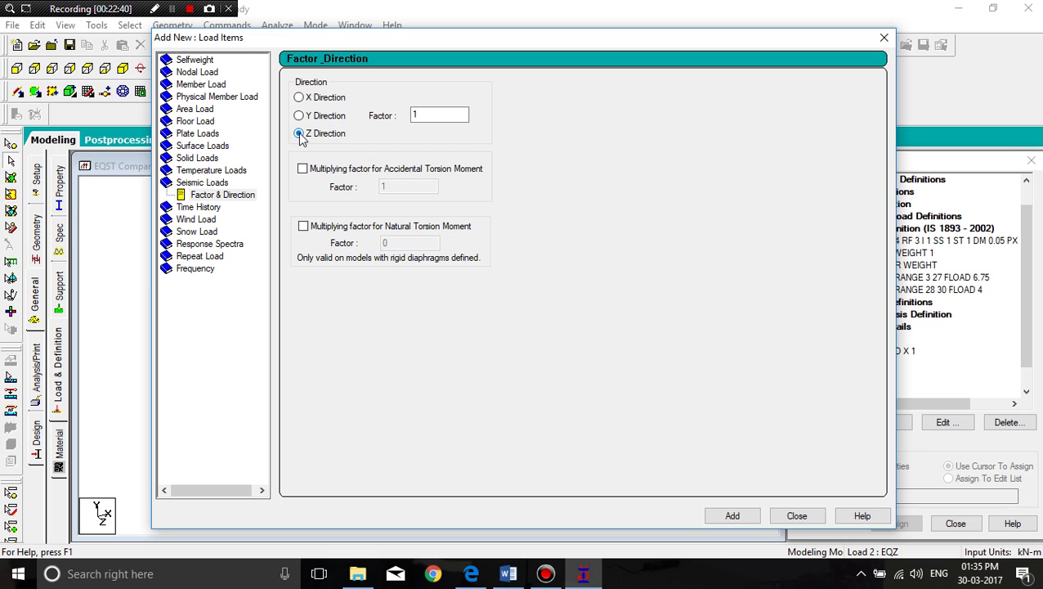
click(733, 517)
drag(617, 38, 560, 26)
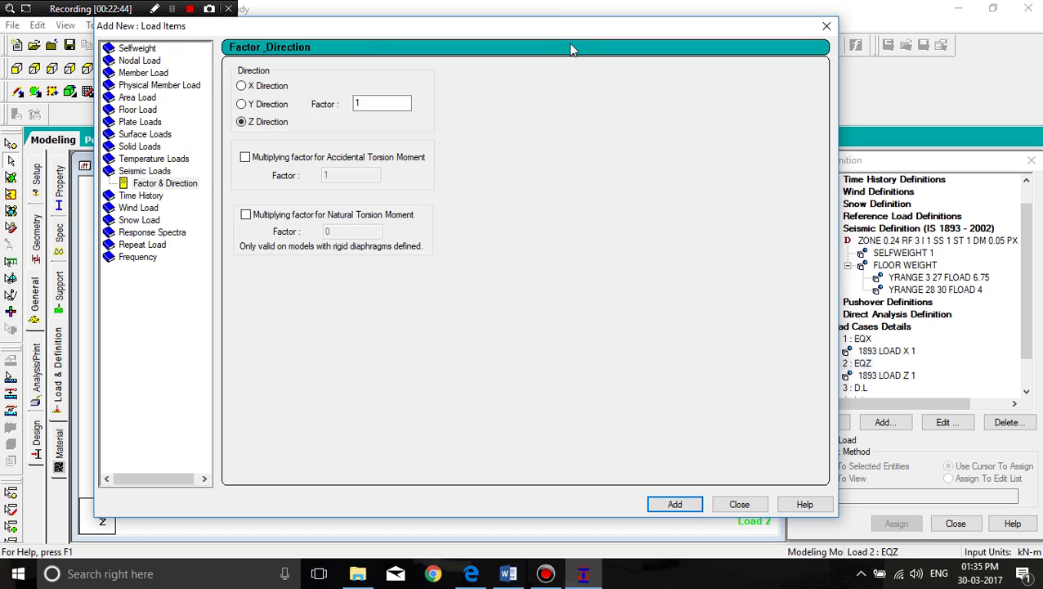
click(739, 505)
scroll(899, 360, down, 1)
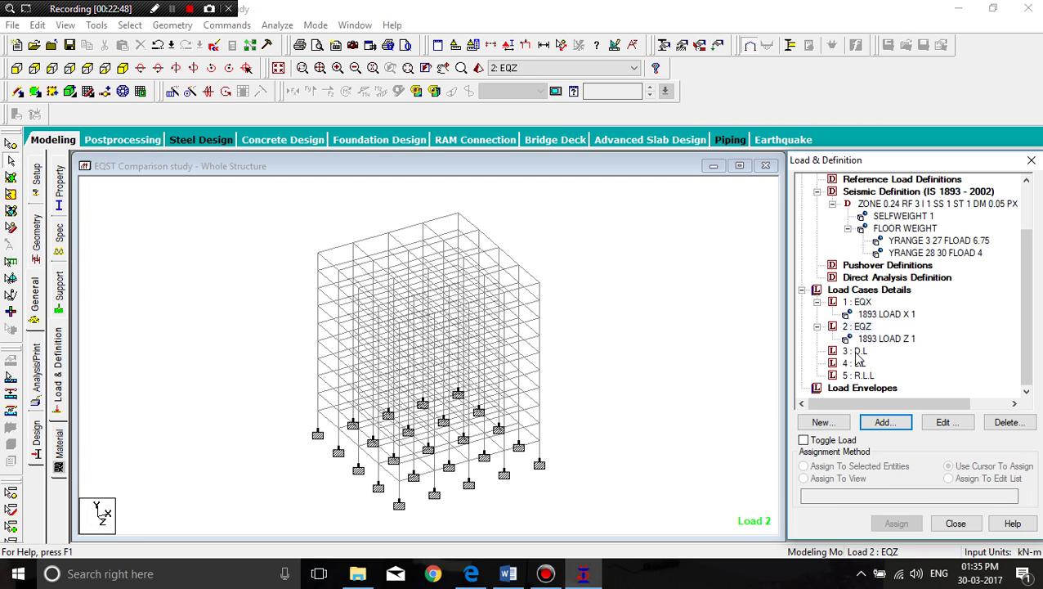
Step: Add selfweight Y -1 and a -6 kN/m² floor load over Y 3–27 m to D.L
click(856, 353)
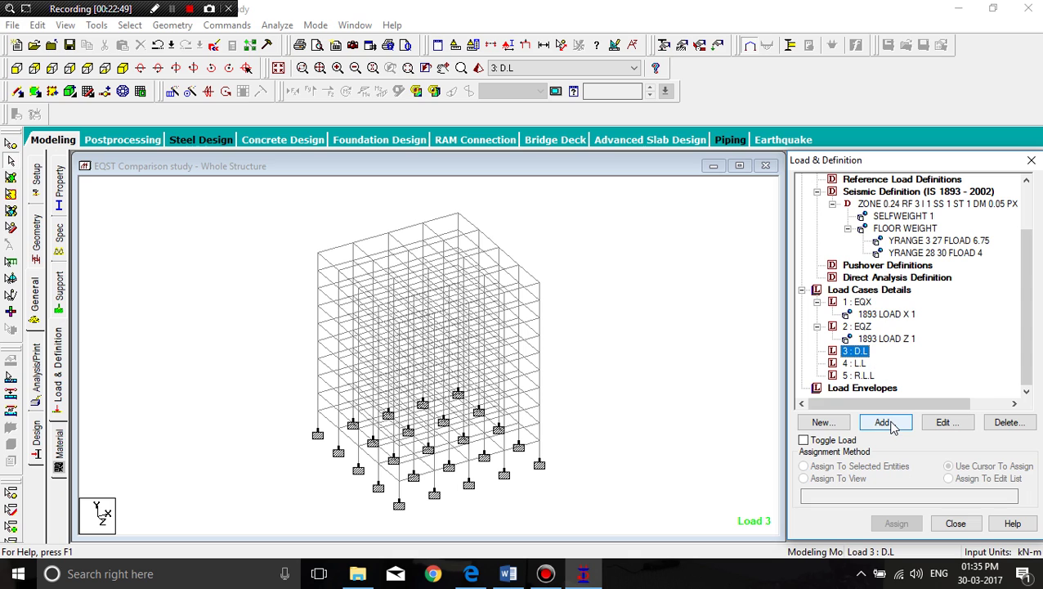
click(885, 422)
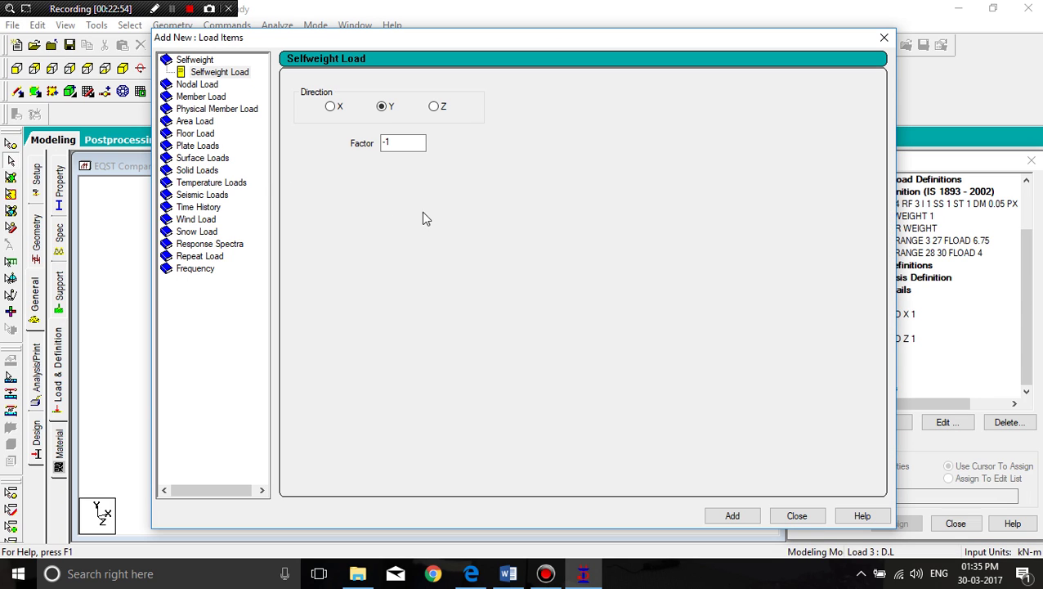
click(750, 516)
click(734, 516)
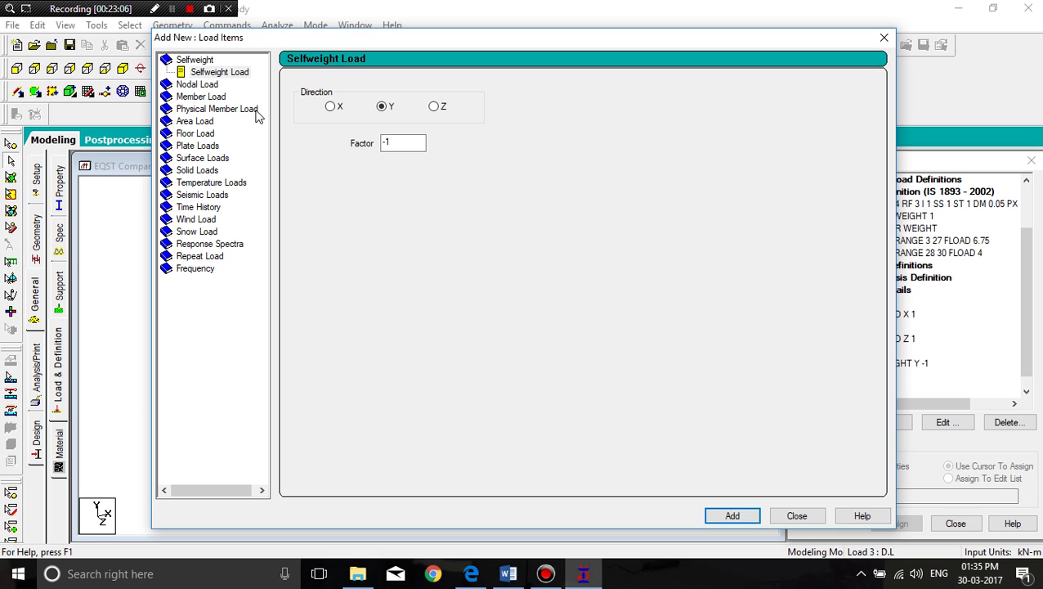
click(194, 134)
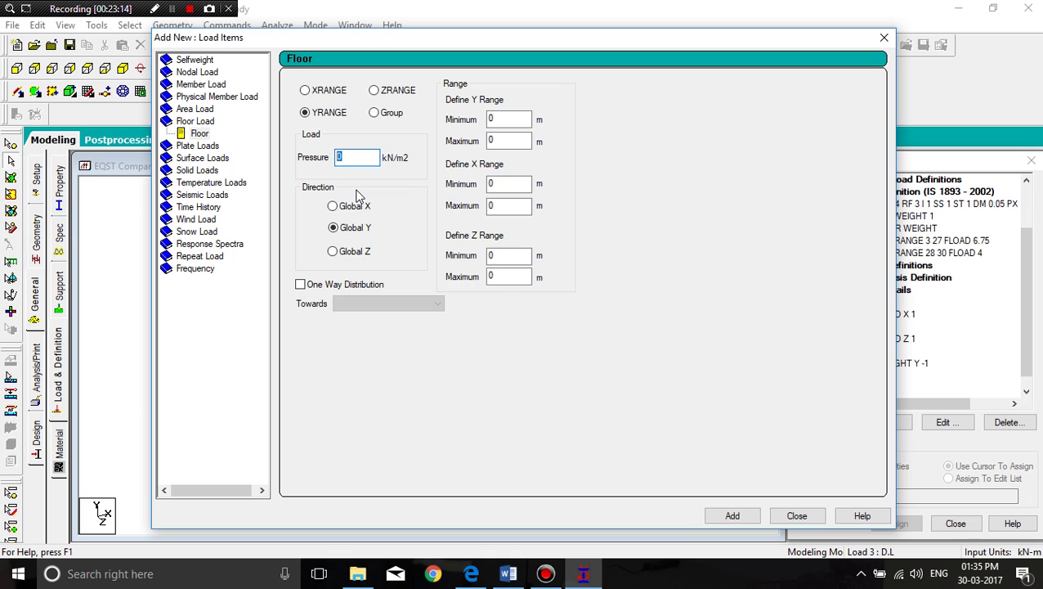
text(-6)
click(509, 119)
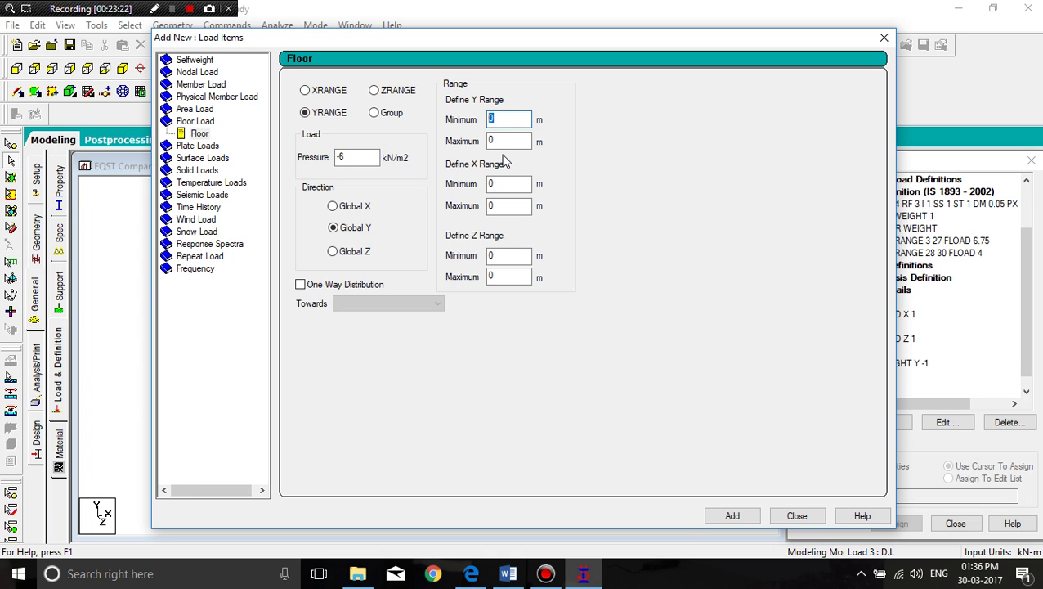
text(3)
click(500, 138)
text(27)
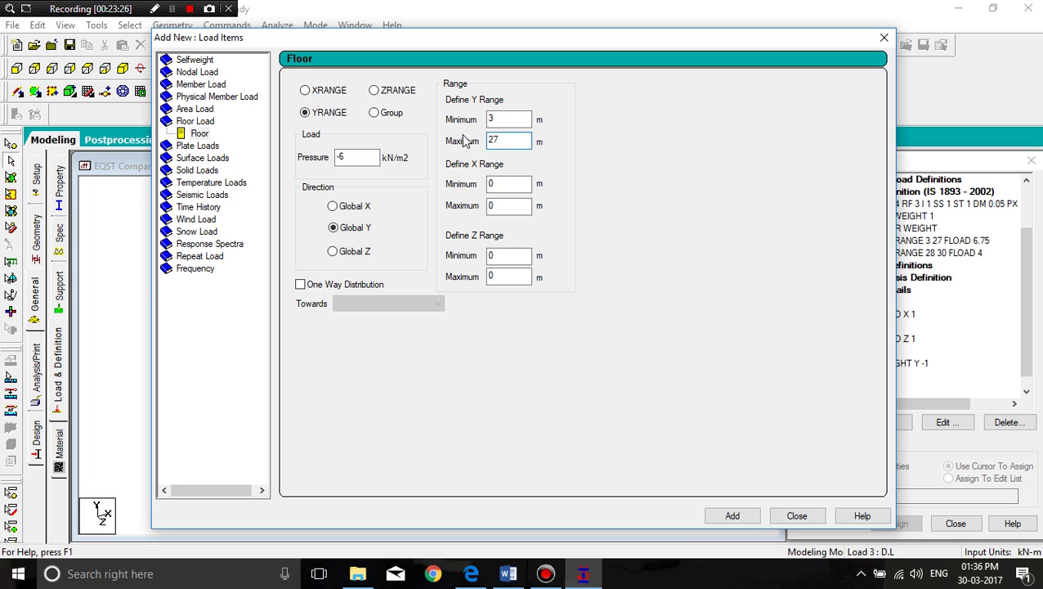
click(733, 516)
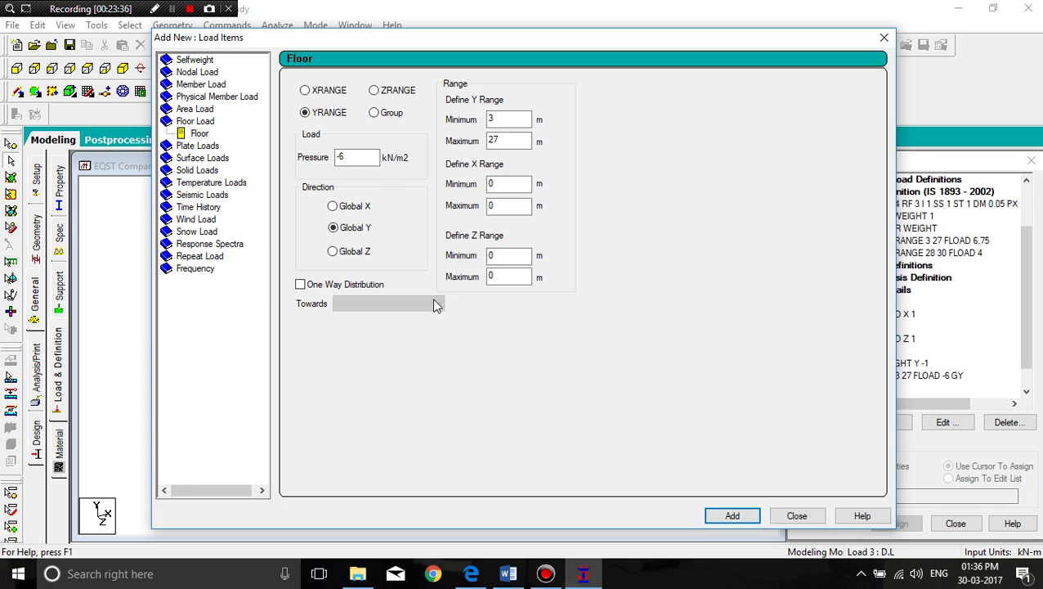
Step: Assign the SELFWEIGHT Y -1 load to all 650 members in view
click(172, 10)
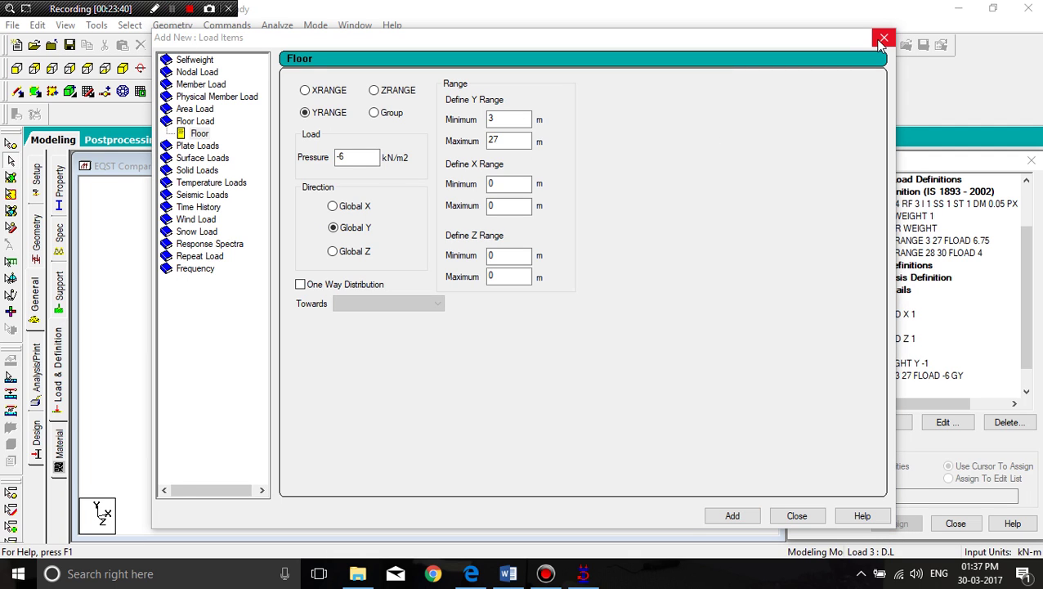
drag(815, 38, 682, 45)
click(752, 43)
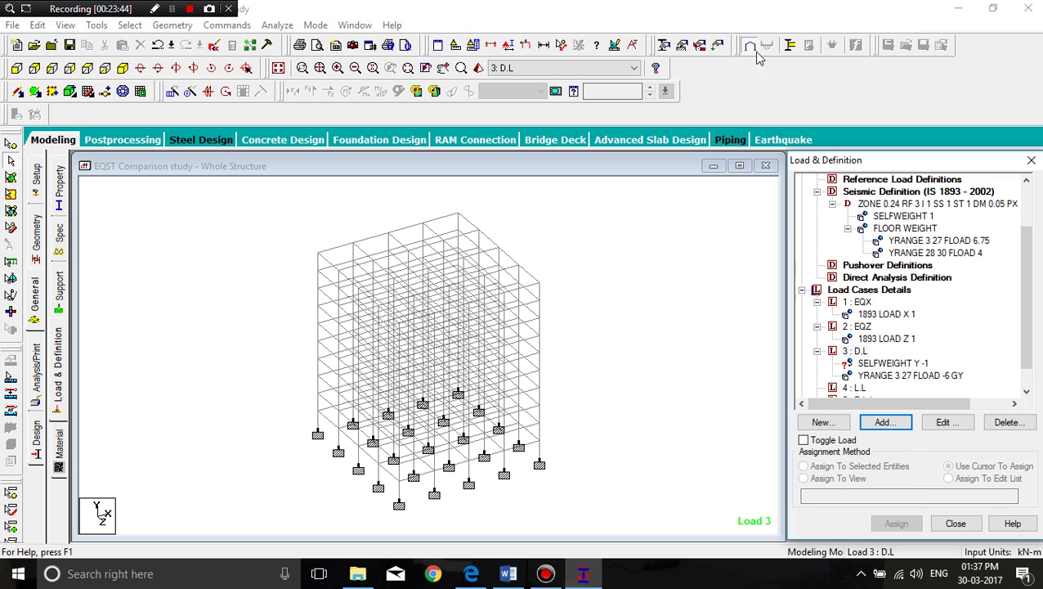
click(880, 363)
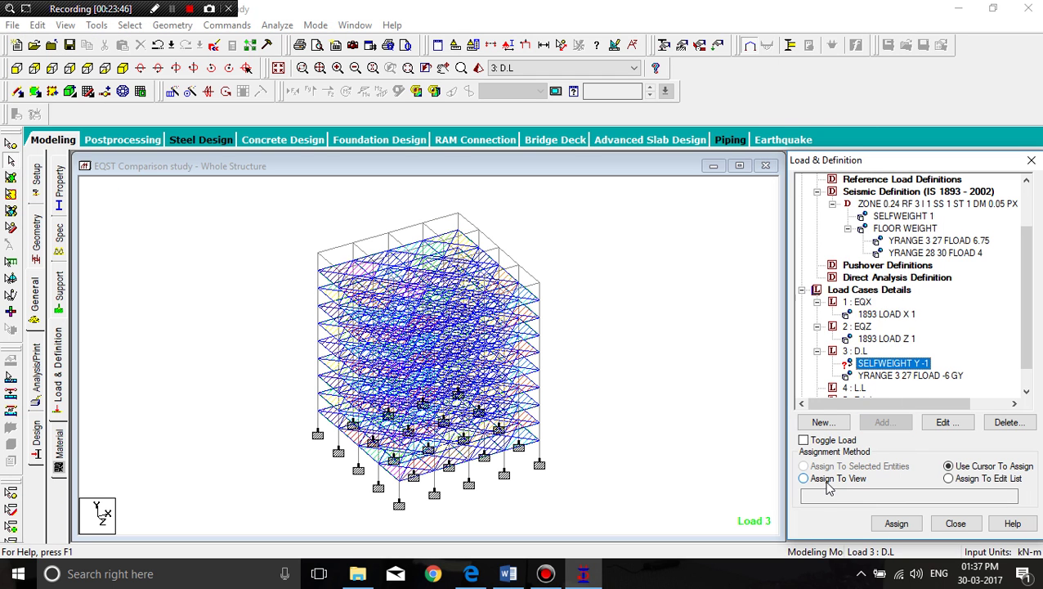
click(621, 382)
click(827, 483)
click(894, 521)
click(922, 387)
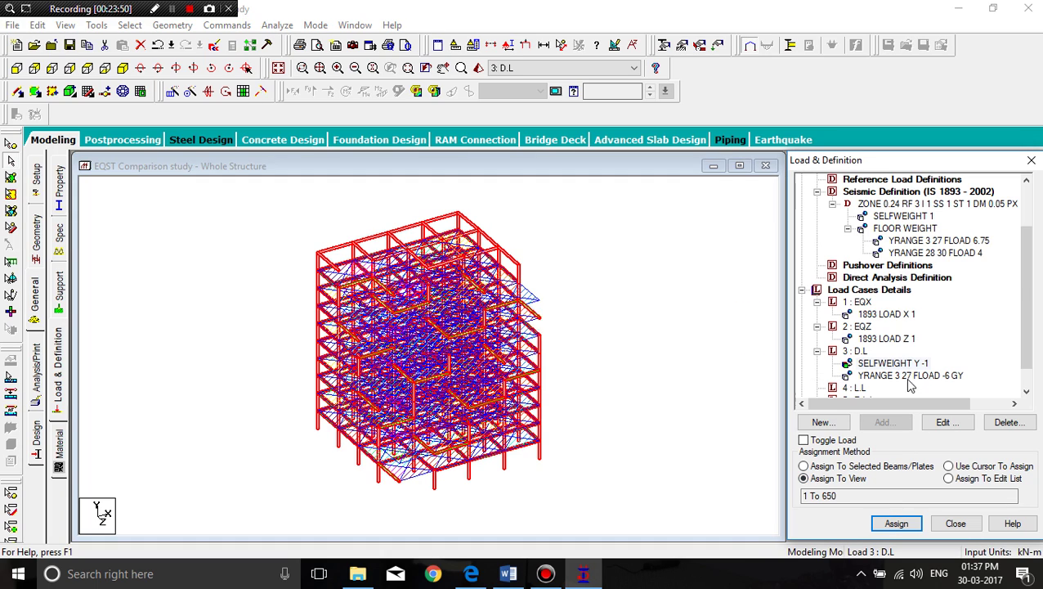
click(854, 388)
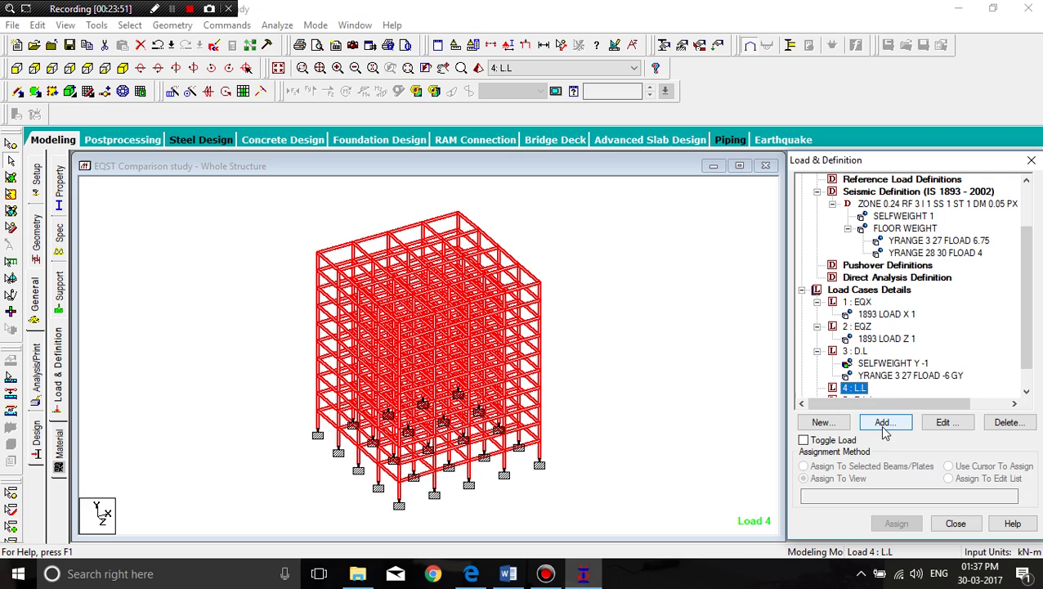
Step: Add a -3 kN/m² floor load over Y 3–27 m to L.L
click(883, 422)
click(193, 134)
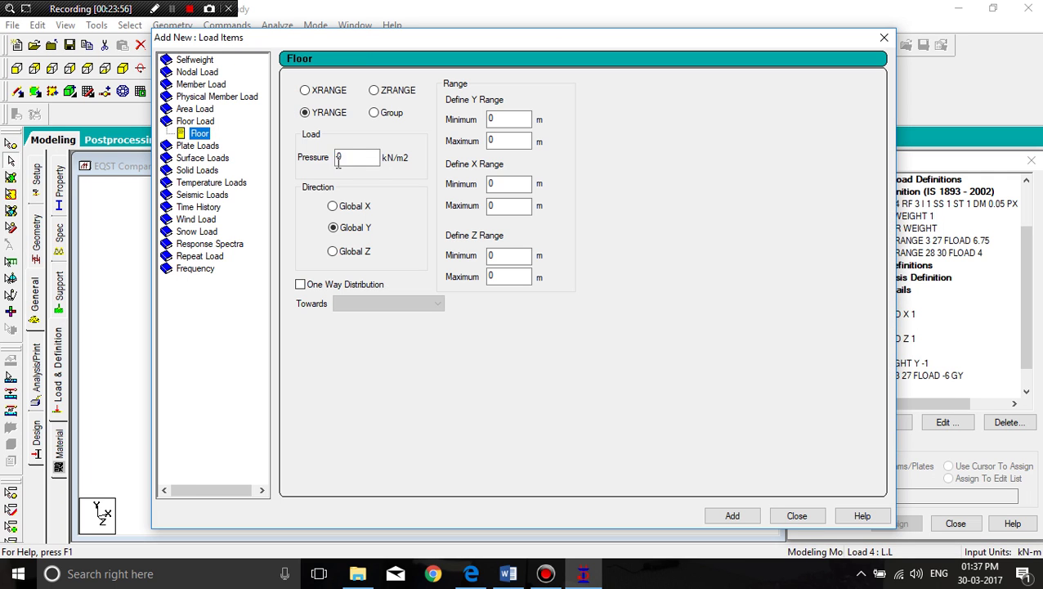
double_click(332, 157)
text(-3)
double_click(489, 120)
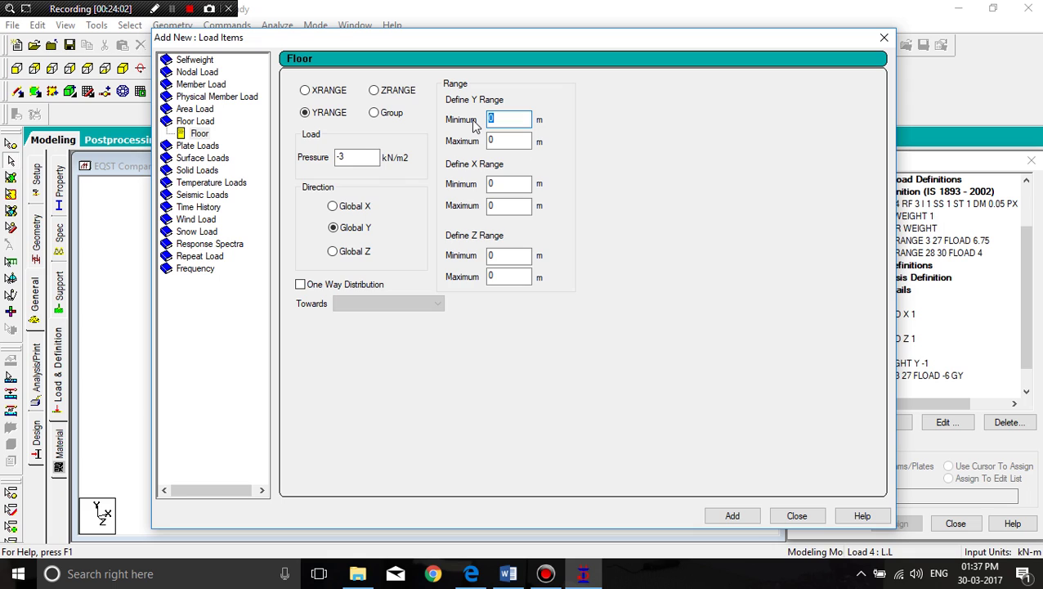
text(3)
key(Tab)
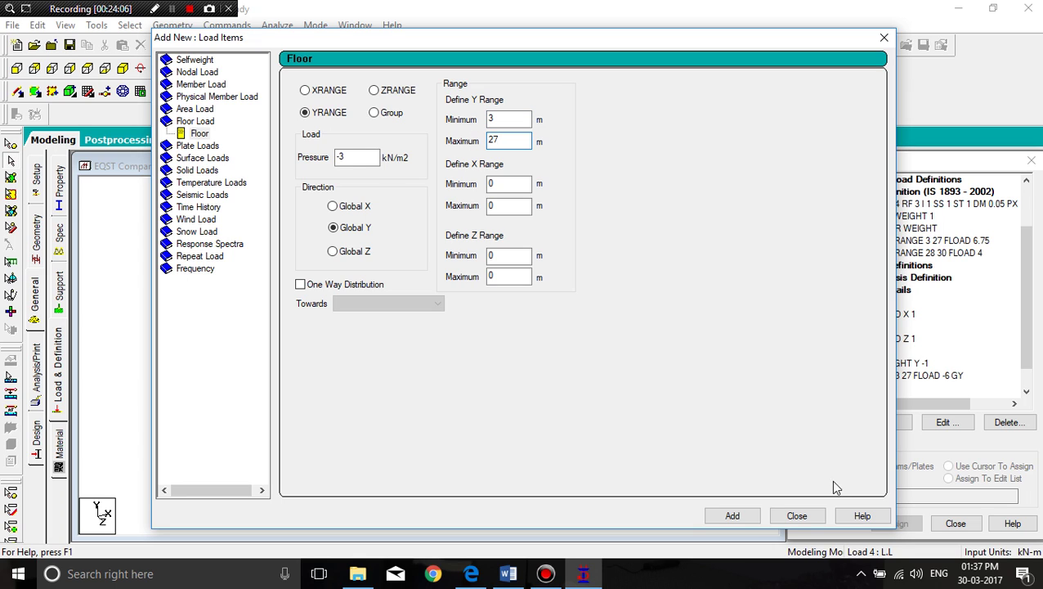
click(749, 519)
click(789, 519)
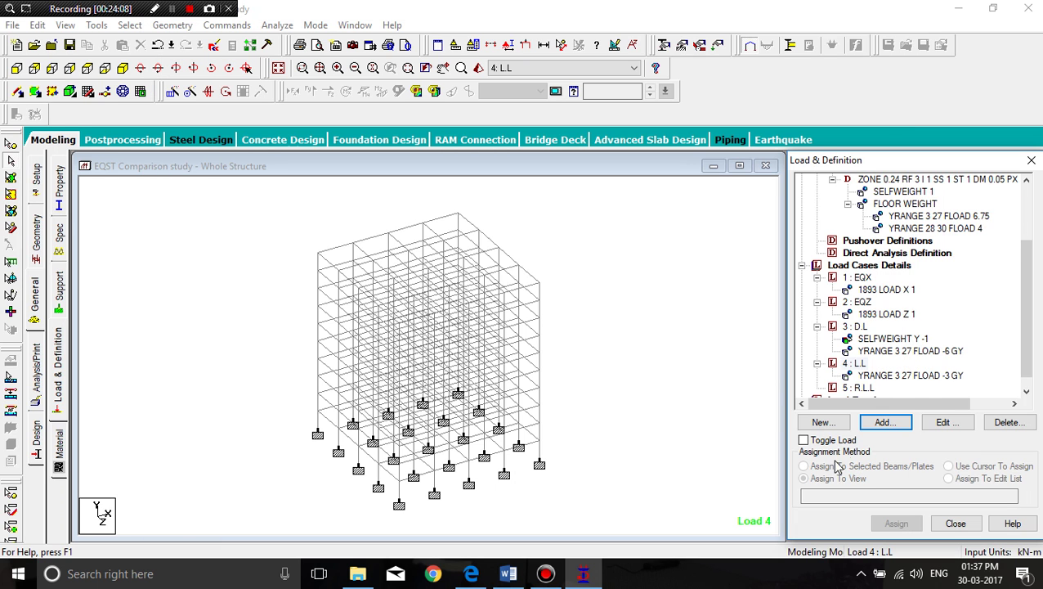
Step: Add a -5.5 kN/m² floor load over Y 28–30 m to R.L.L
click(862, 375)
click(885, 422)
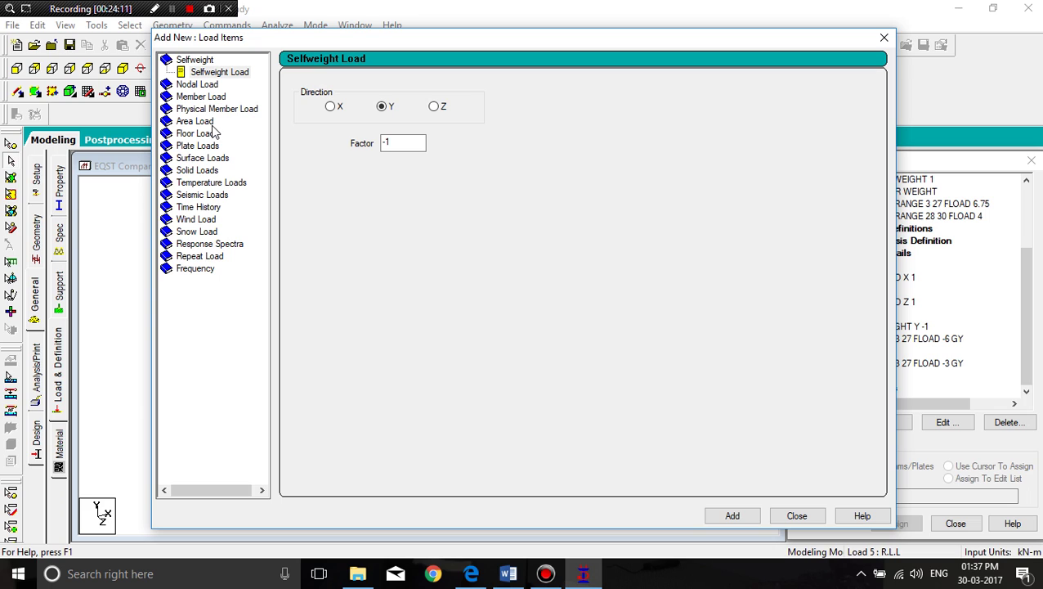
click(203, 135)
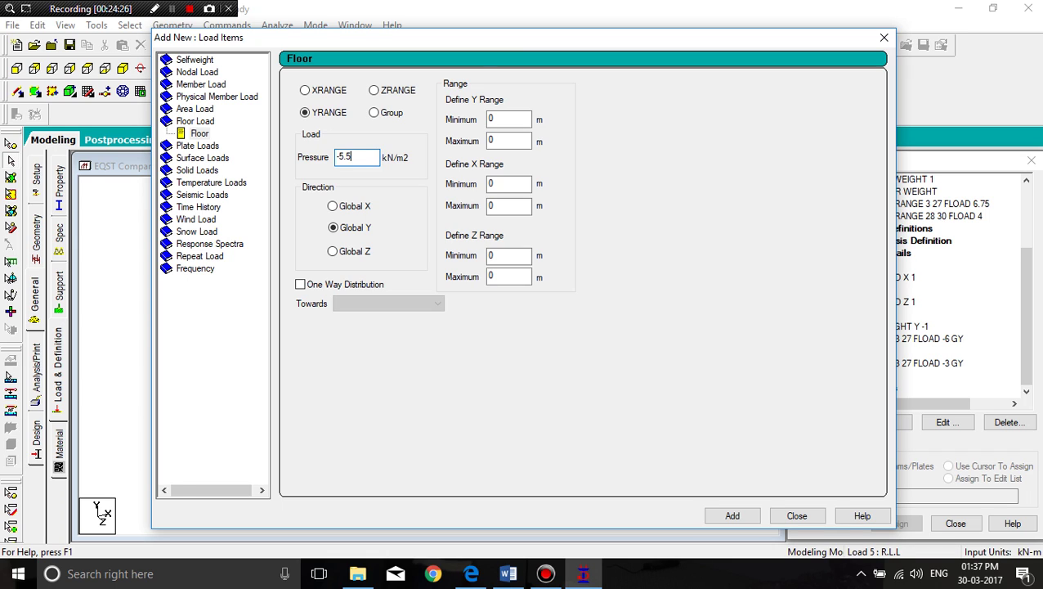
double_click(483, 119)
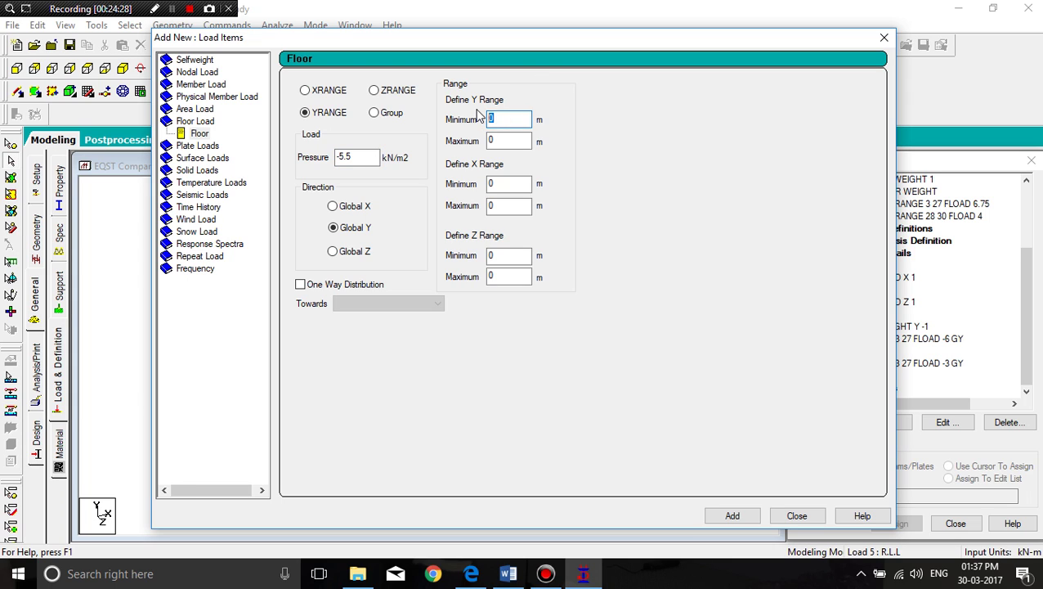
text(28)
double_click(482, 140)
text(30)
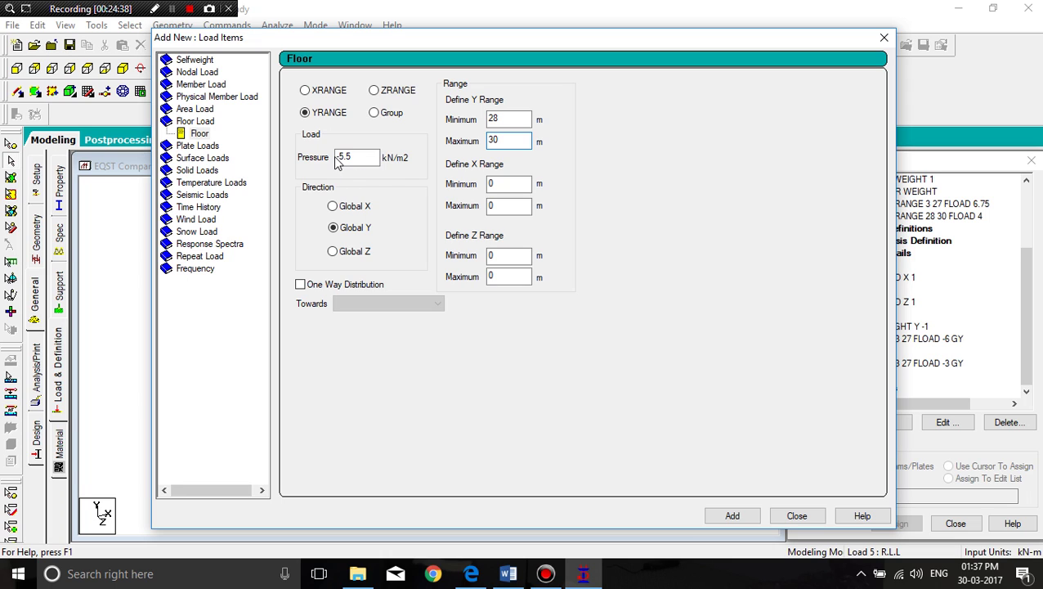
drag(342, 157, 332, 158)
click(733, 516)
click(797, 516)
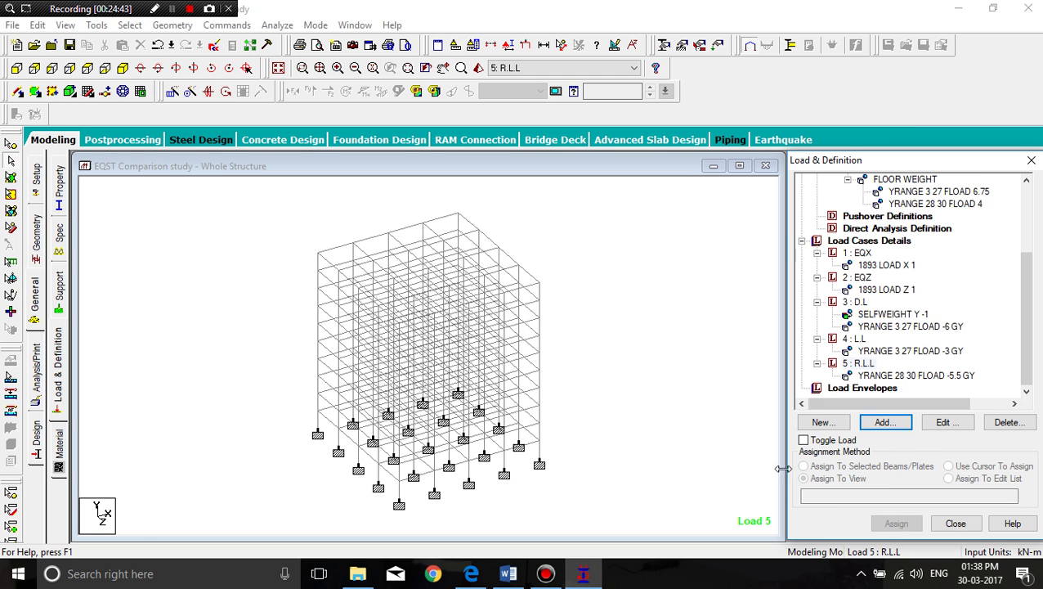
click(921, 376)
scroll(920, 368, up, 3)
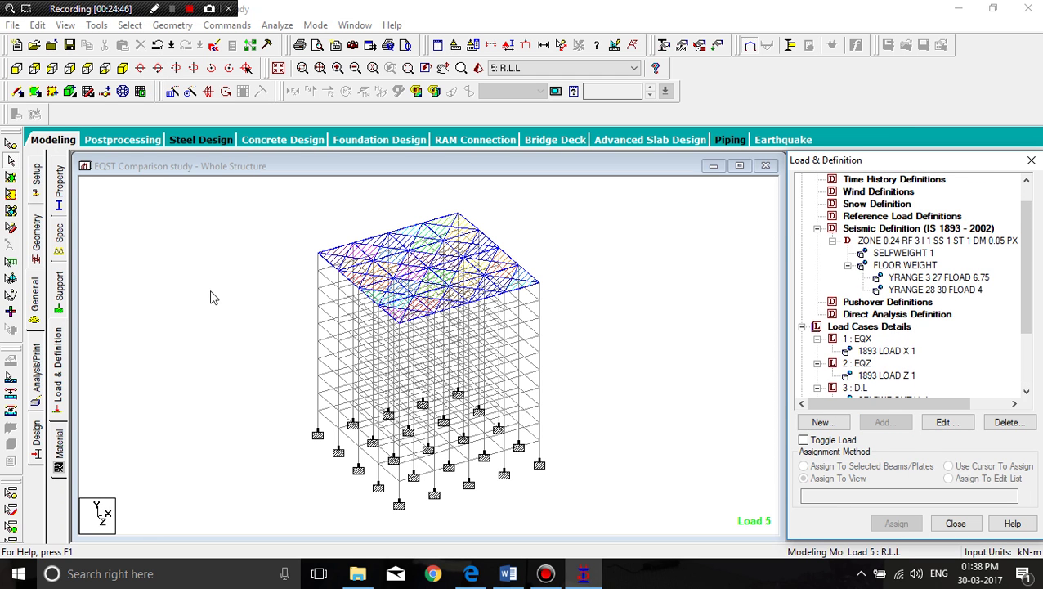
Step: Add a Perform Analysis command with Print All
click(36, 372)
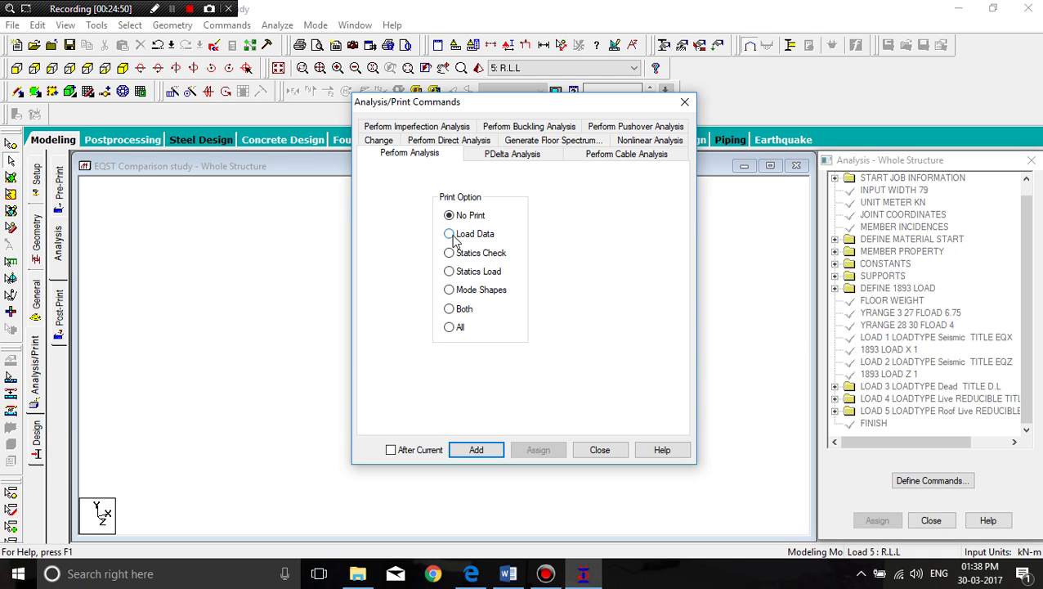
click(449, 327)
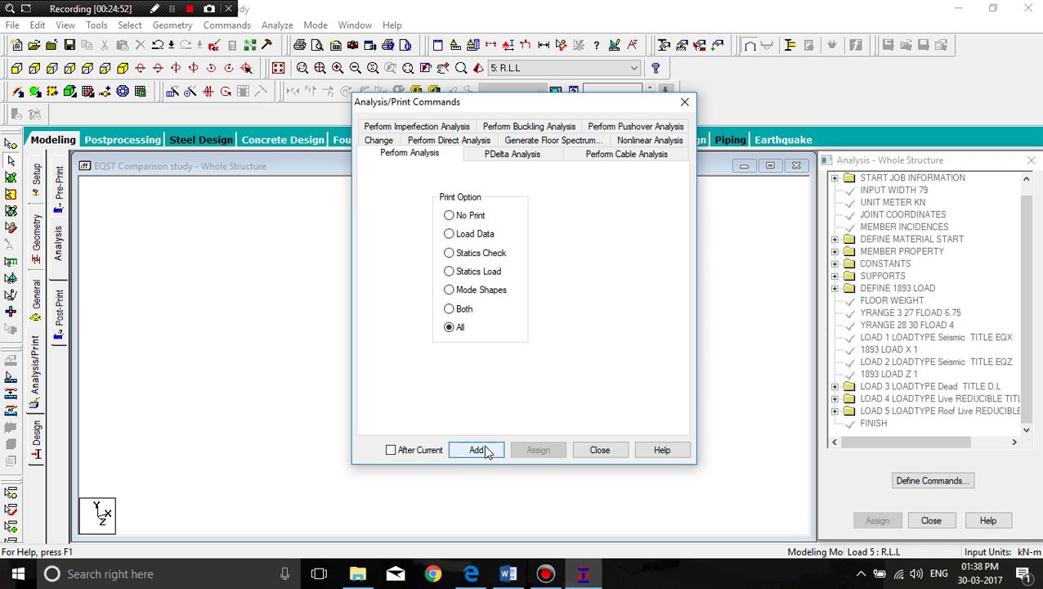
click(478, 450)
click(611, 453)
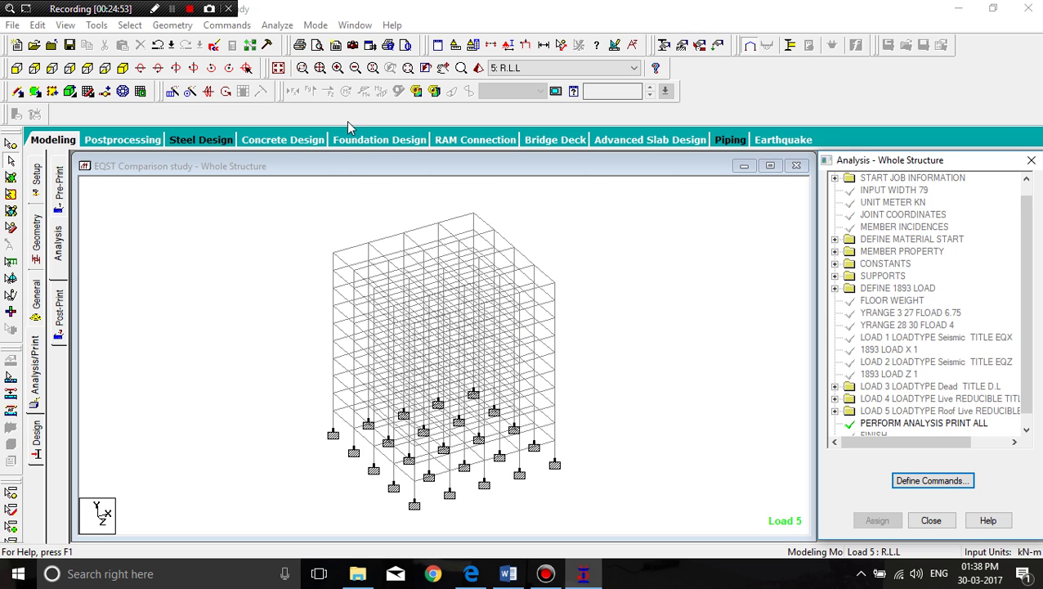
Step: Save and run the analysis, choosing to view the output file afterwards
click(278, 25)
click(288, 42)
click(441, 305)
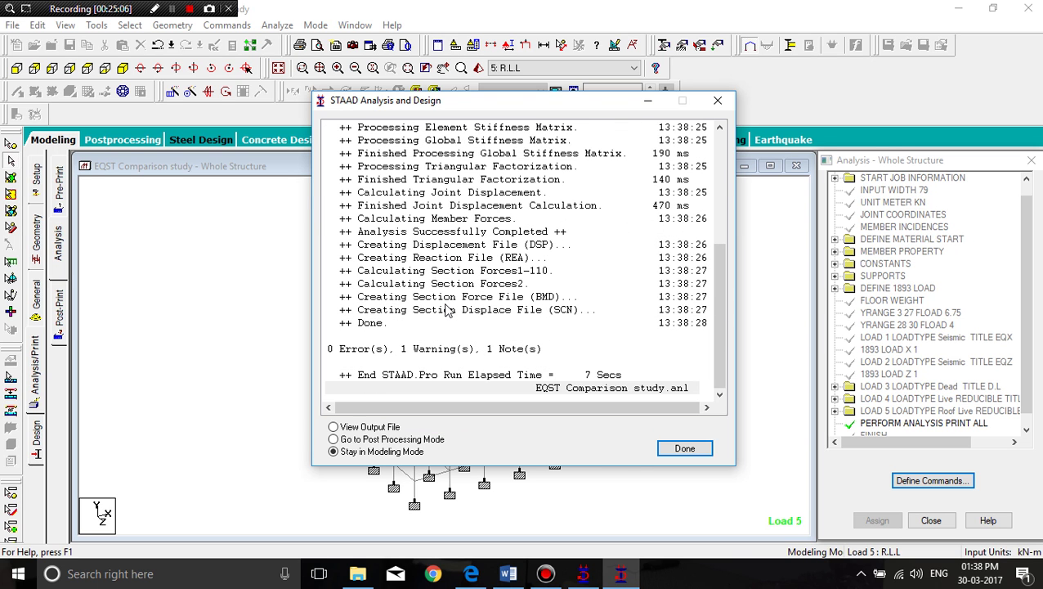
click(381, 430)
click(670, 449)
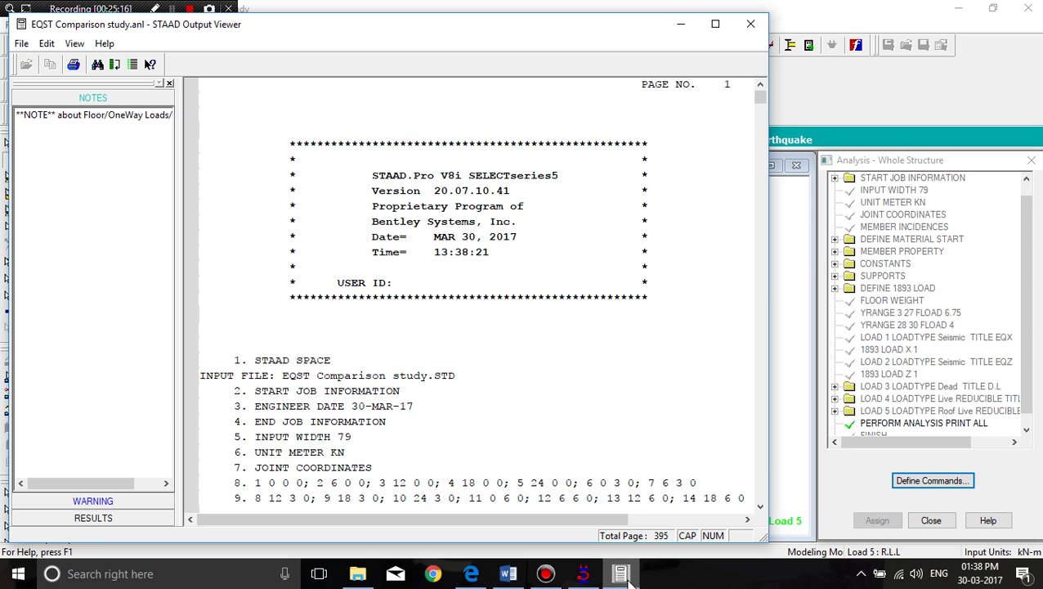
Step: Maximize the Output Viewer, scroll to the 0.96 s period and 0.0417 × 50655.42 base shear, then switch to Word
click(715, 24)
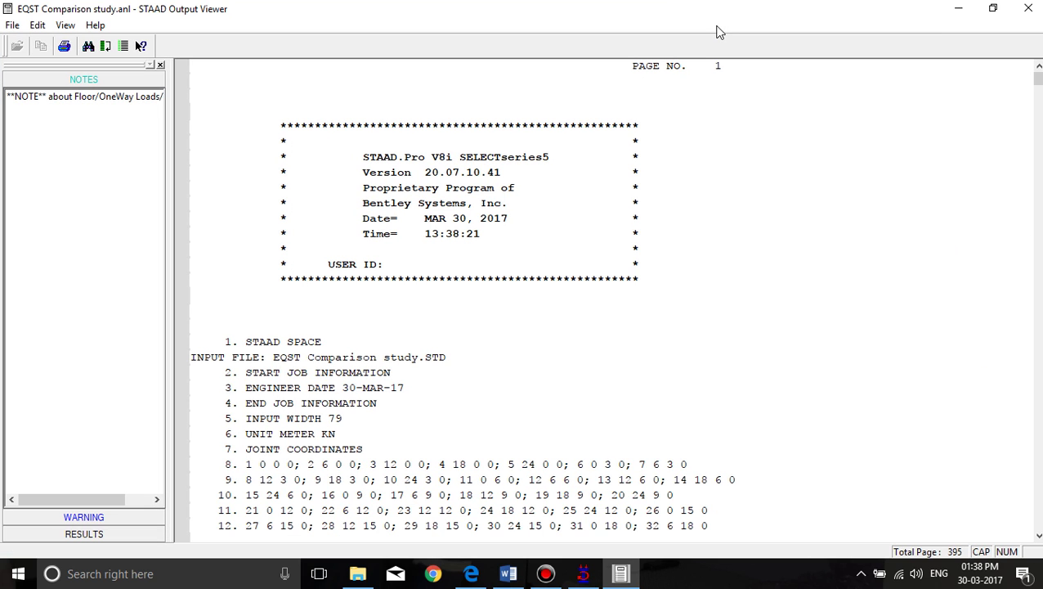
drag(1037, 88, 1037, 474)
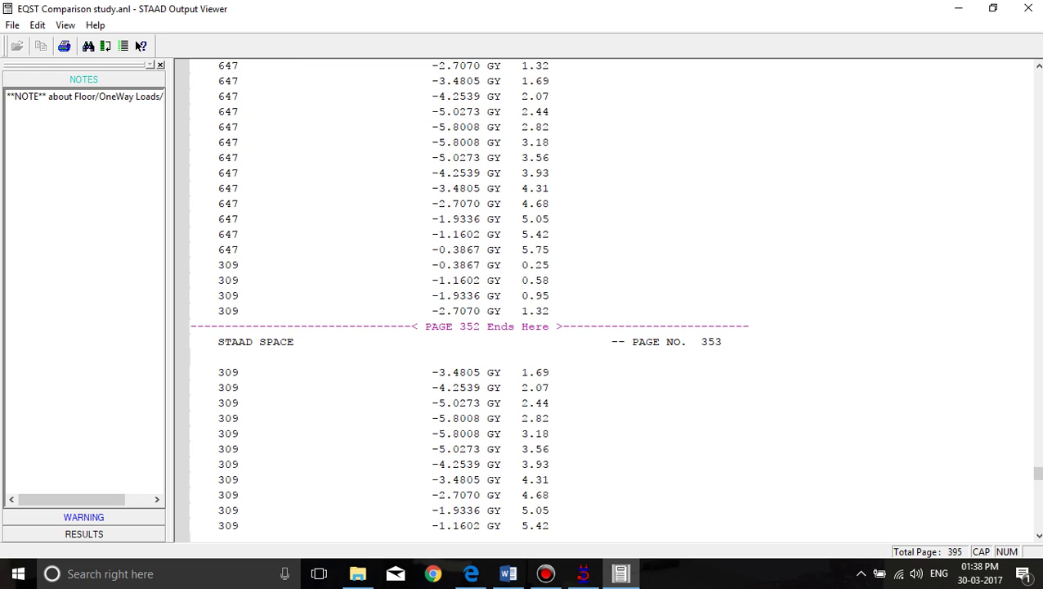
scroll(279, 291, down, 10)
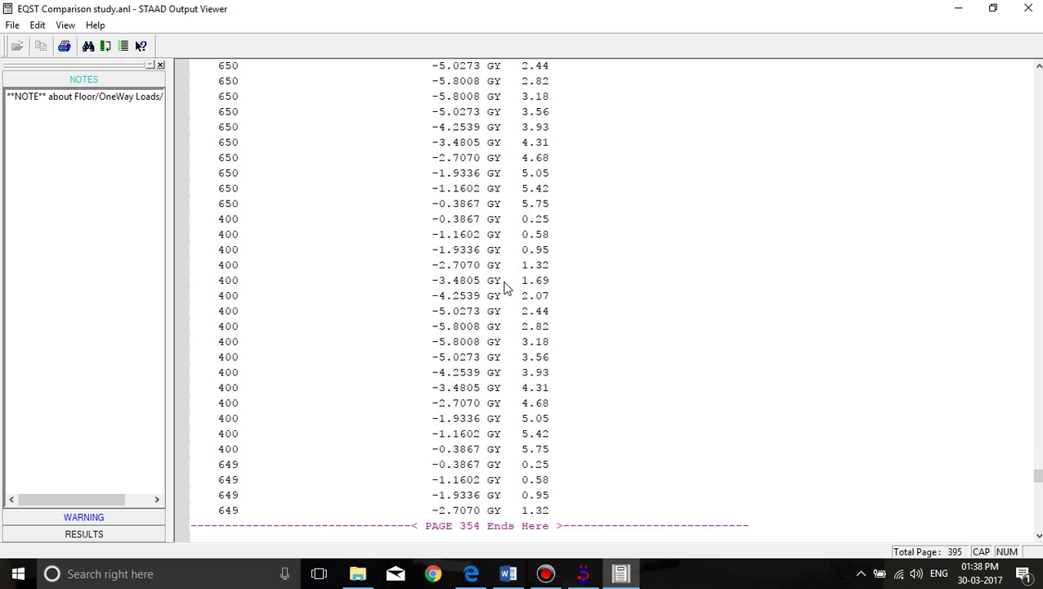
scroll(523, 286, down, 10)
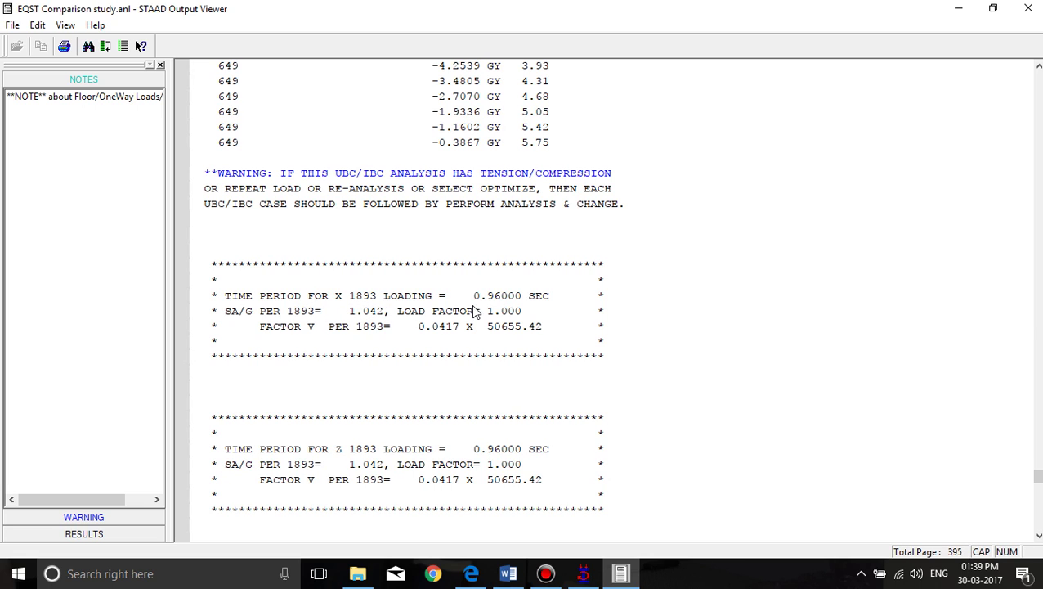
click(507, 573)
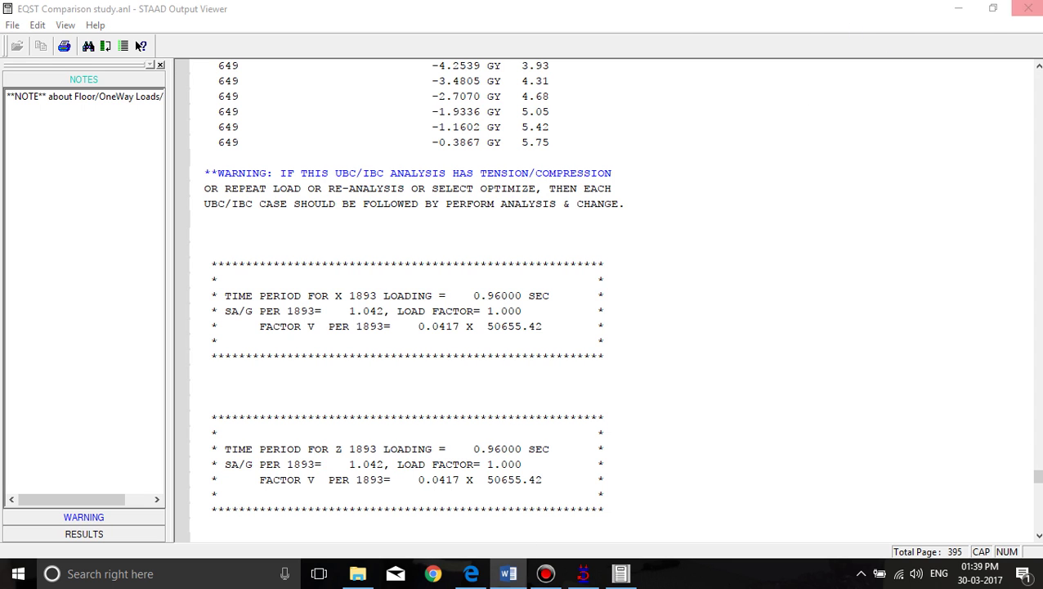
click(954, 10)
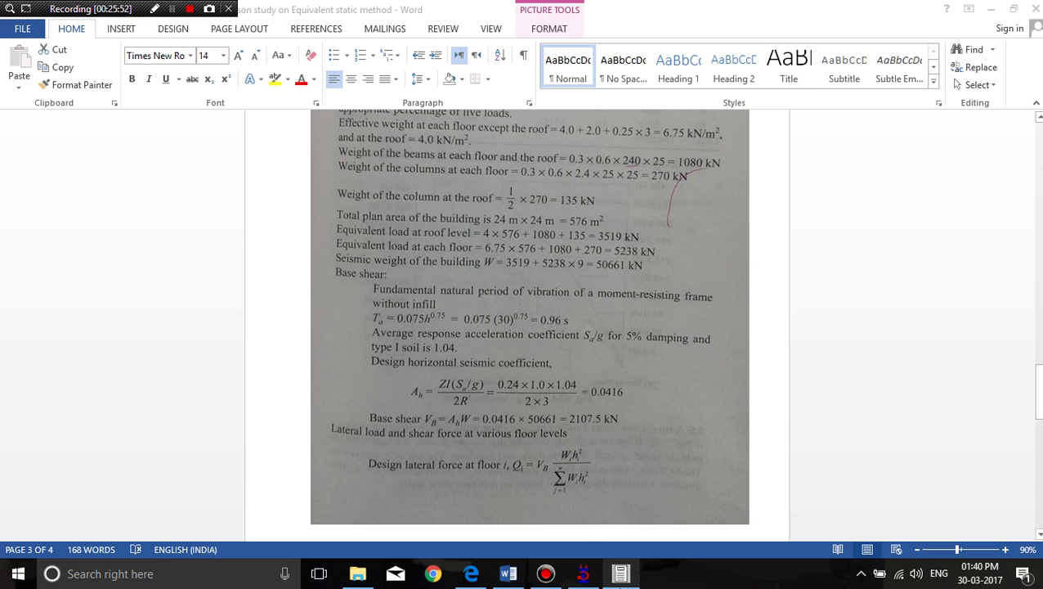
Step: Mark the report's FACTOR V base-shear line and compare it with the textbook working
click(630, 579)
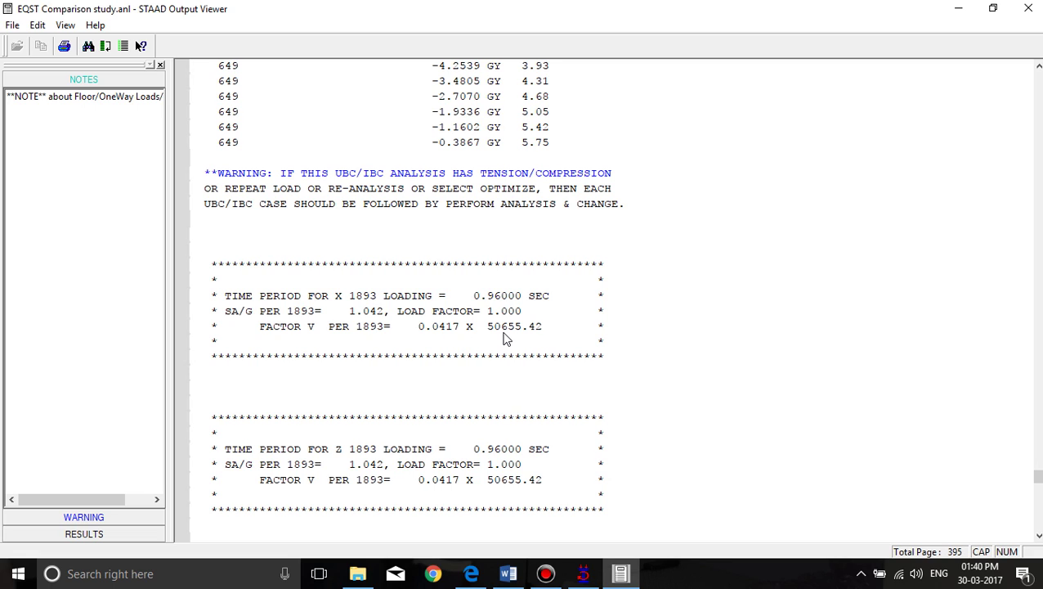
click(446, 330)
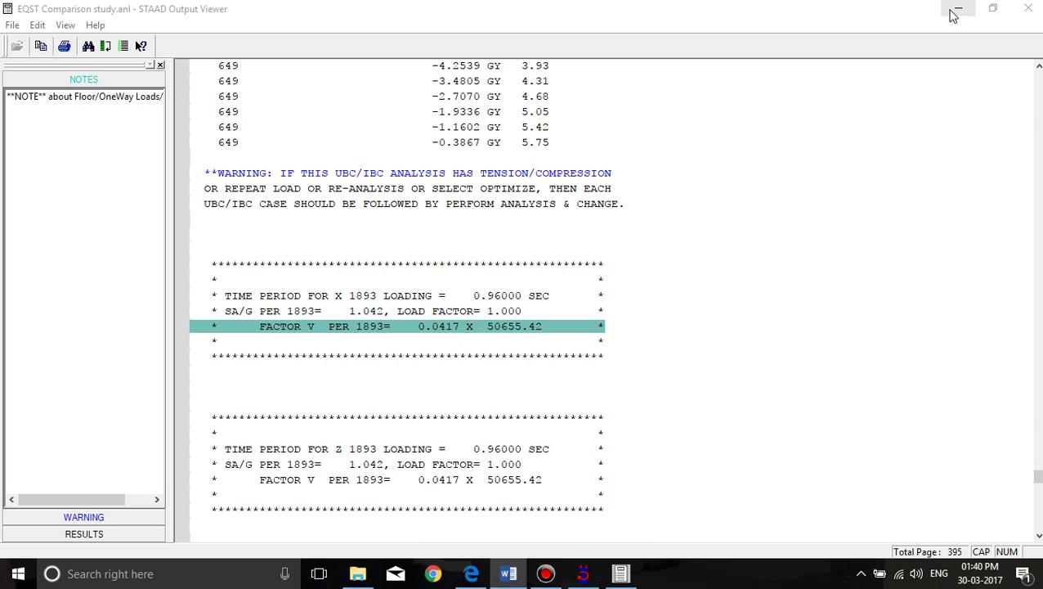
click(508, 574)
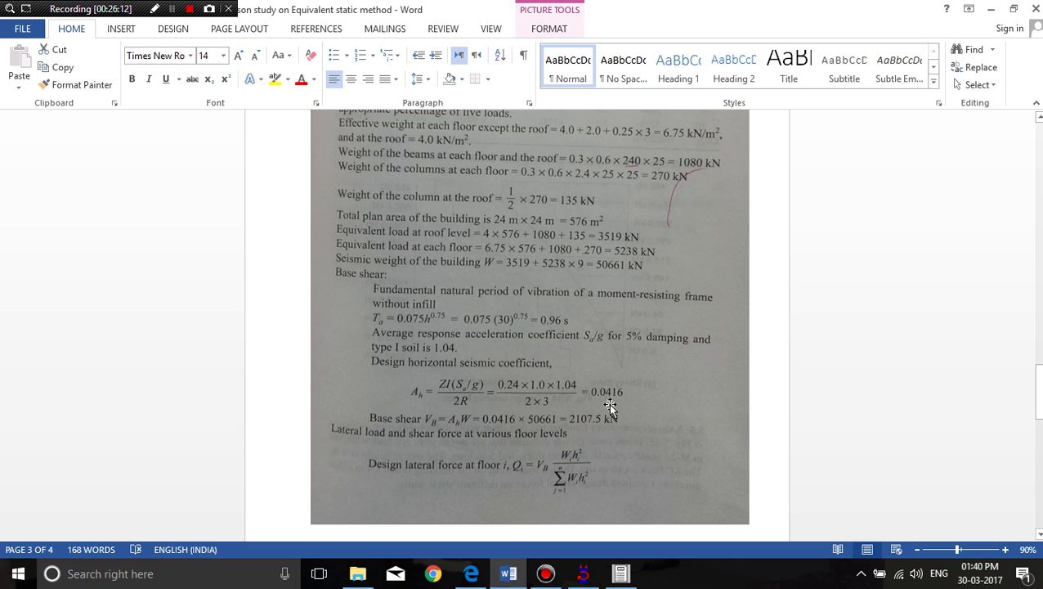
click(628, 575)
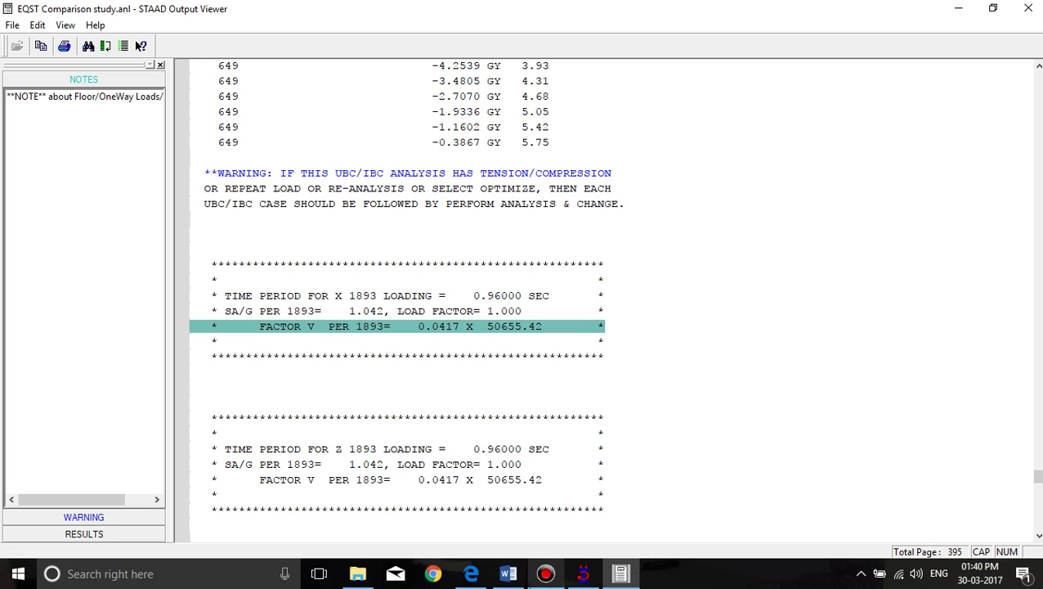
Step: Recheck the textbook, then return to the report's load 1 joint lateral loads
click(508, 575)
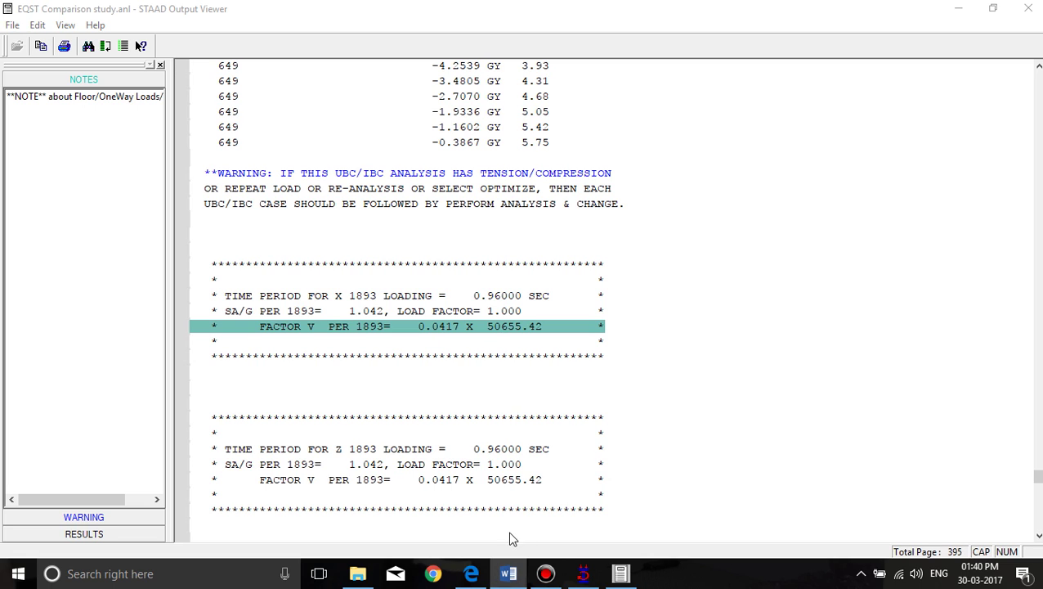
click(960, 8)
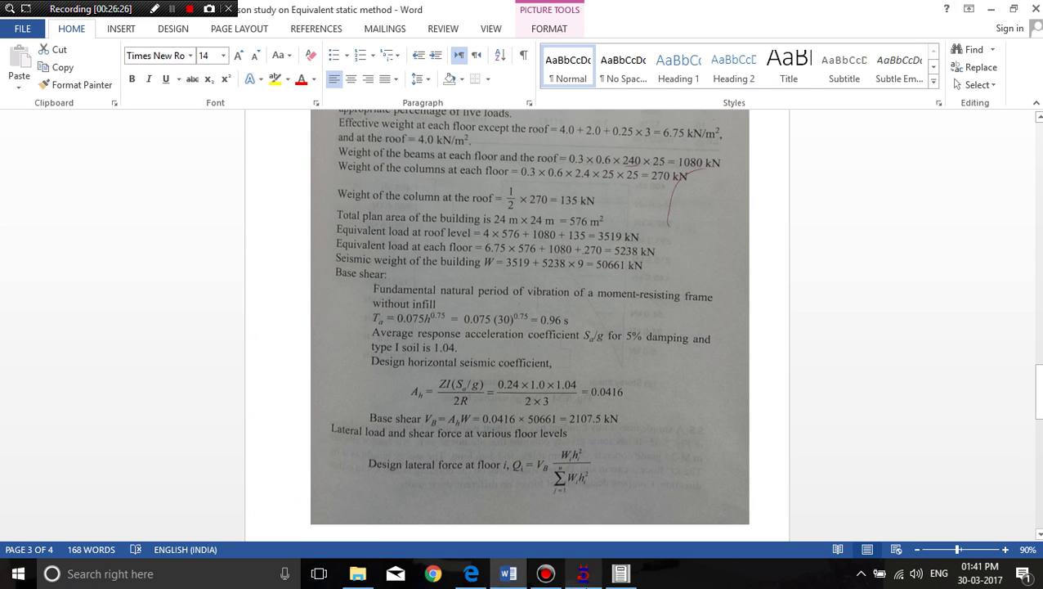
click(621, 574)
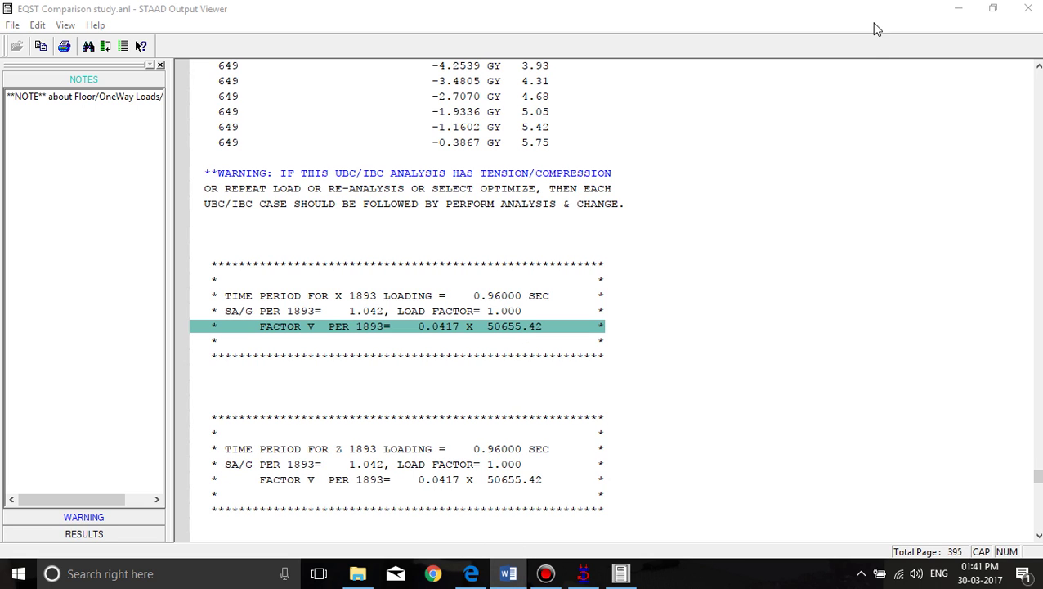
scroll(405, 397, down, 6)
Step: Compare the 3 m level lateral load total in the IS 1893 report with textbook Table 5.12
scroll(405, 397, down, 1)
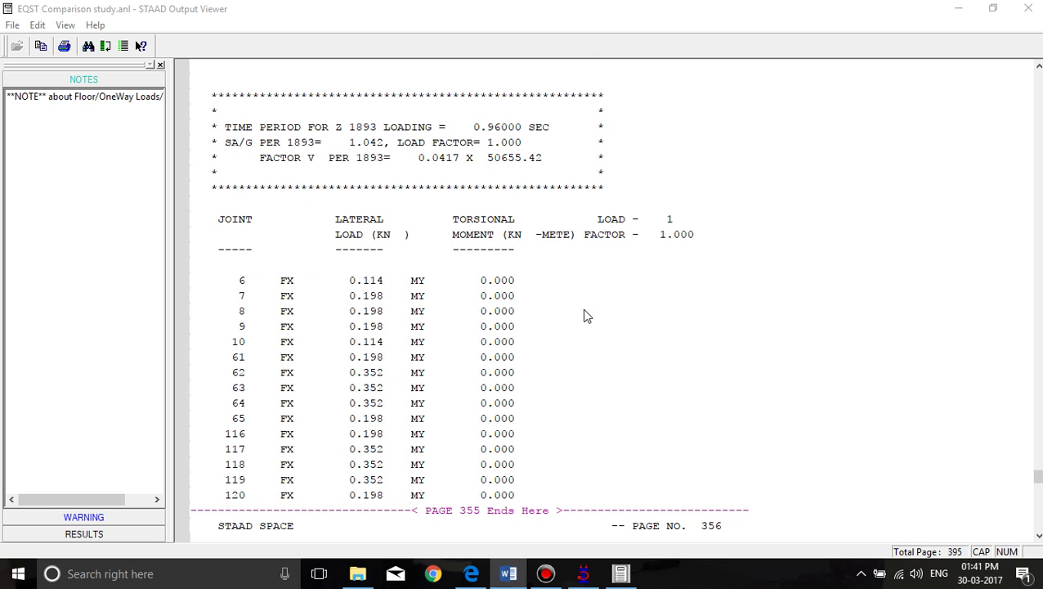
scroll(524, 333, down, 9)
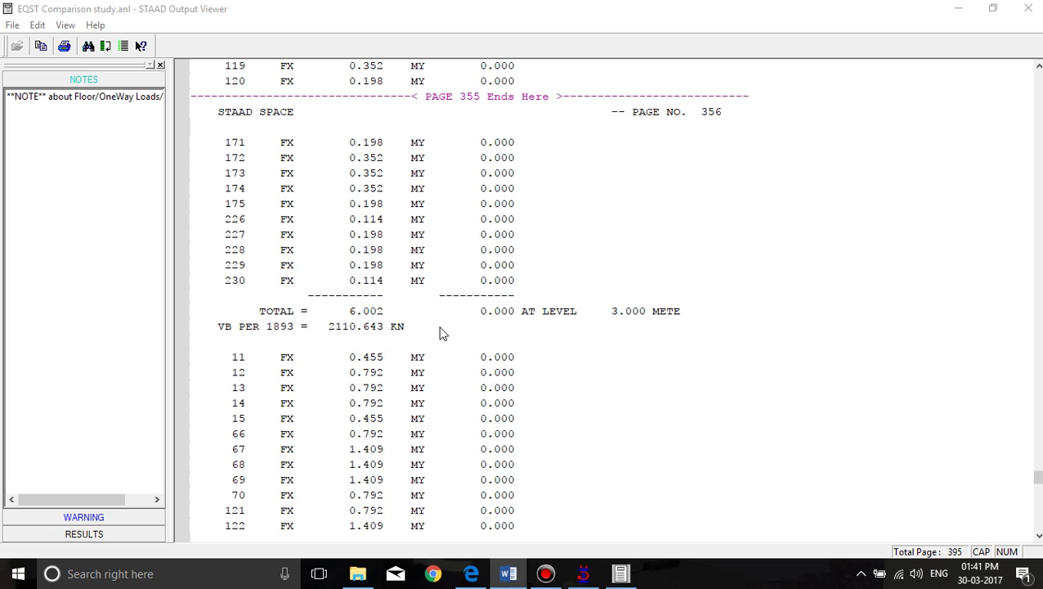
scroll(438, 330, down, 2)
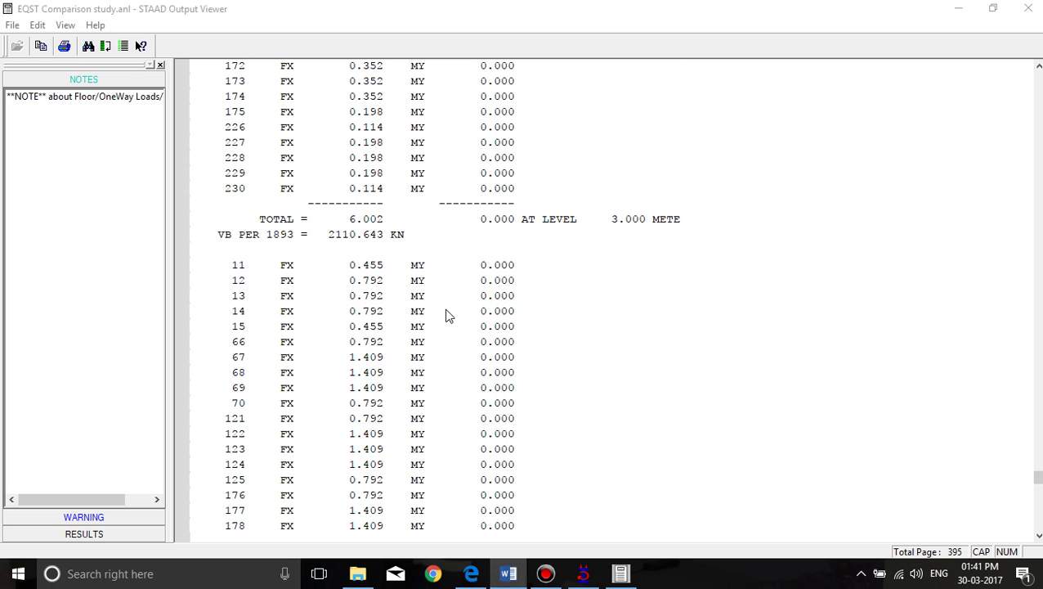
click(626, 224)
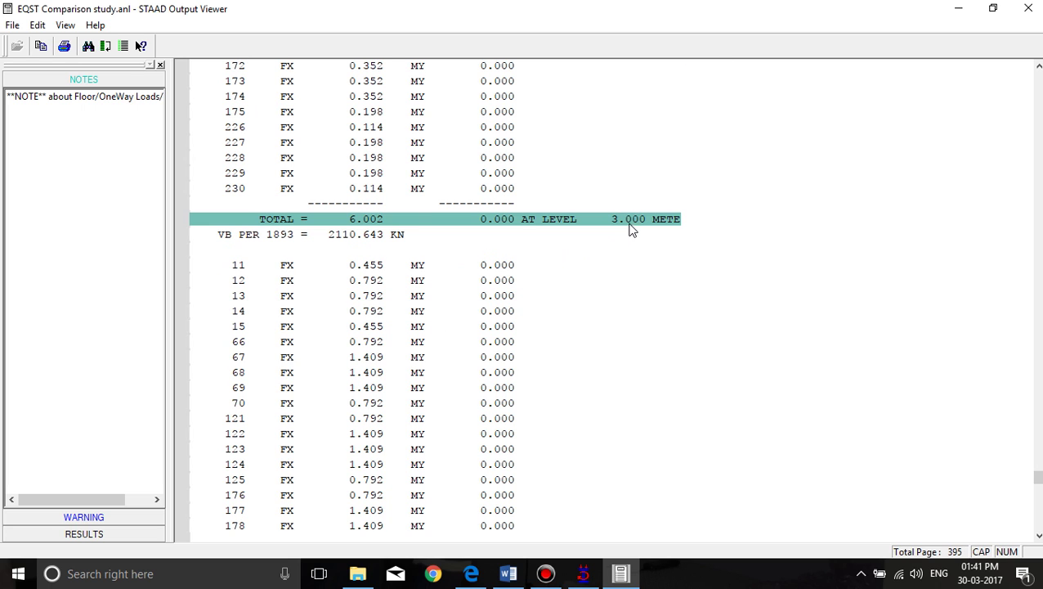
click(508, 573)
click(946, 10)
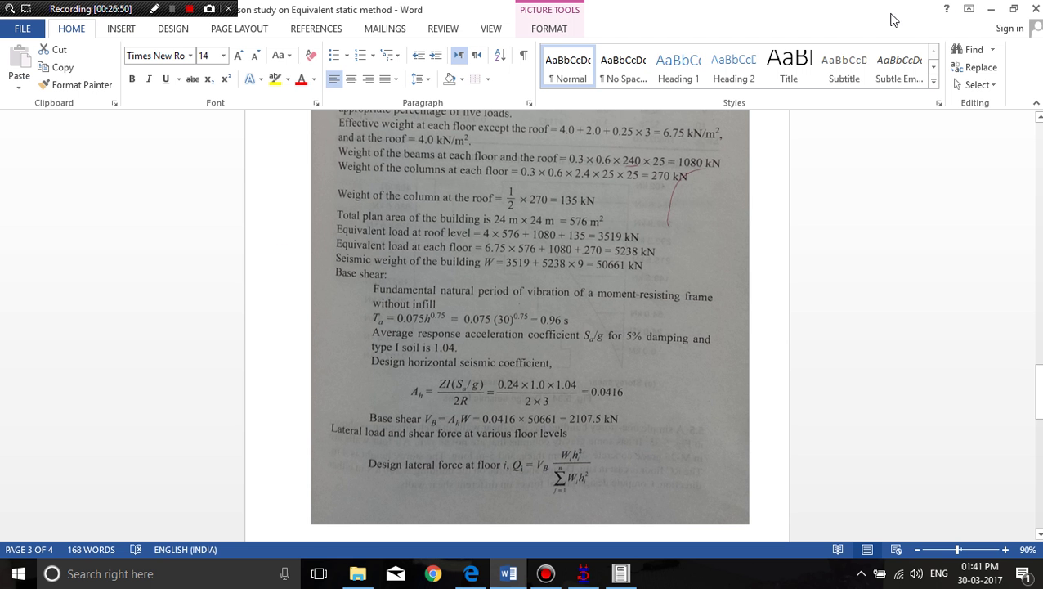
scroll(601, 297, down, 12)
scroll(578, 301, up, 2)
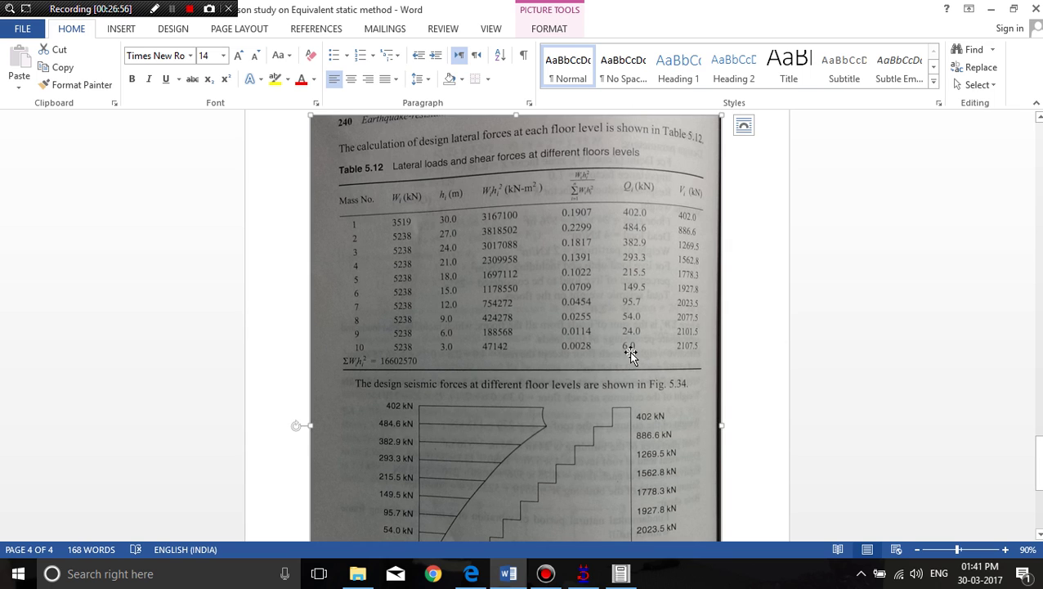
Step: Check the next floor levels' lateral load totals against Table 5.12
click(621, 575)
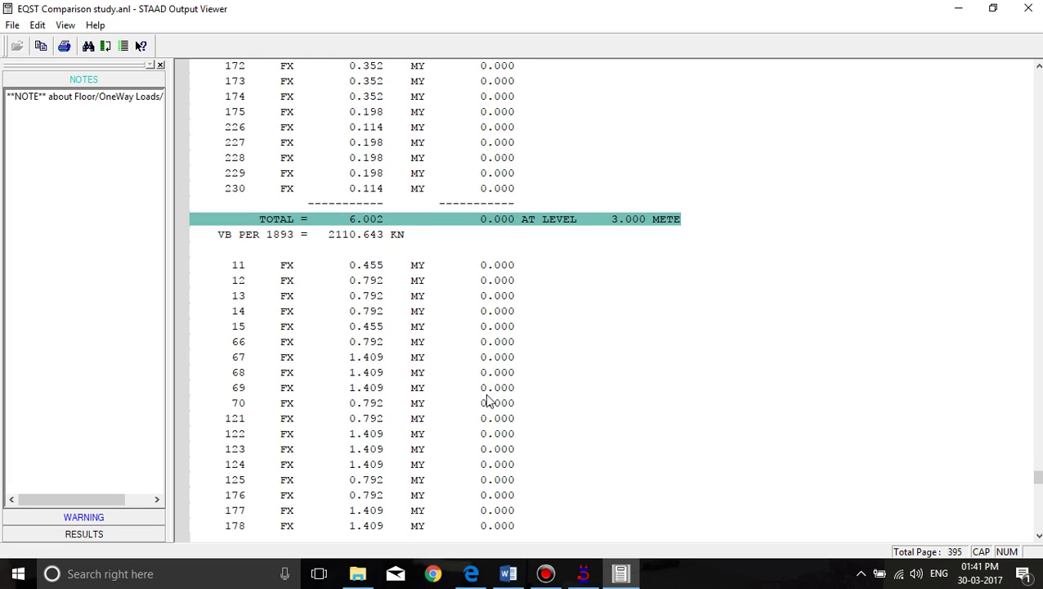
scroll(491, 376, down, 8)
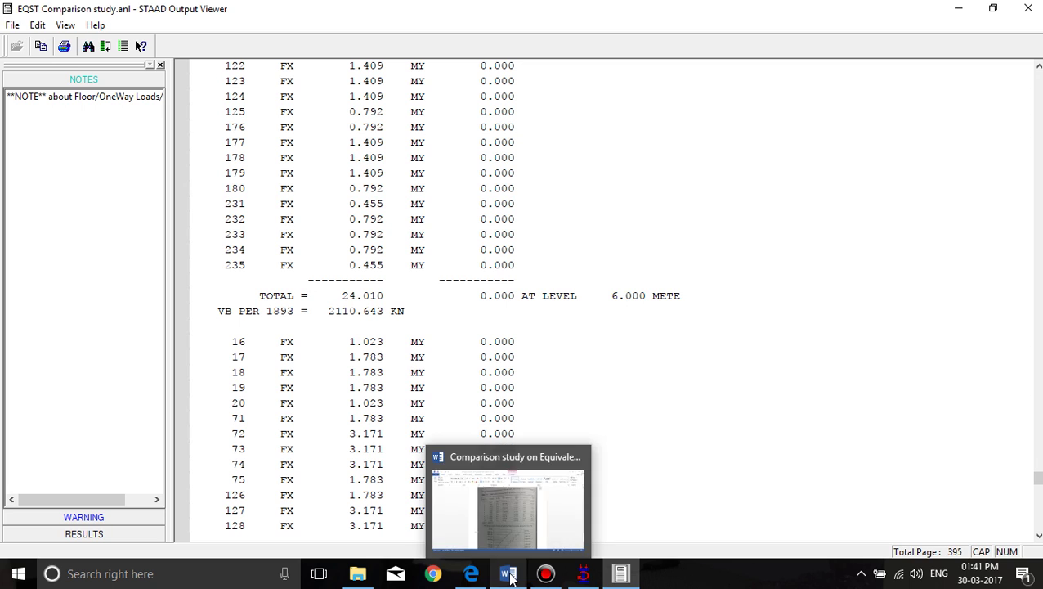
click(959, 10)
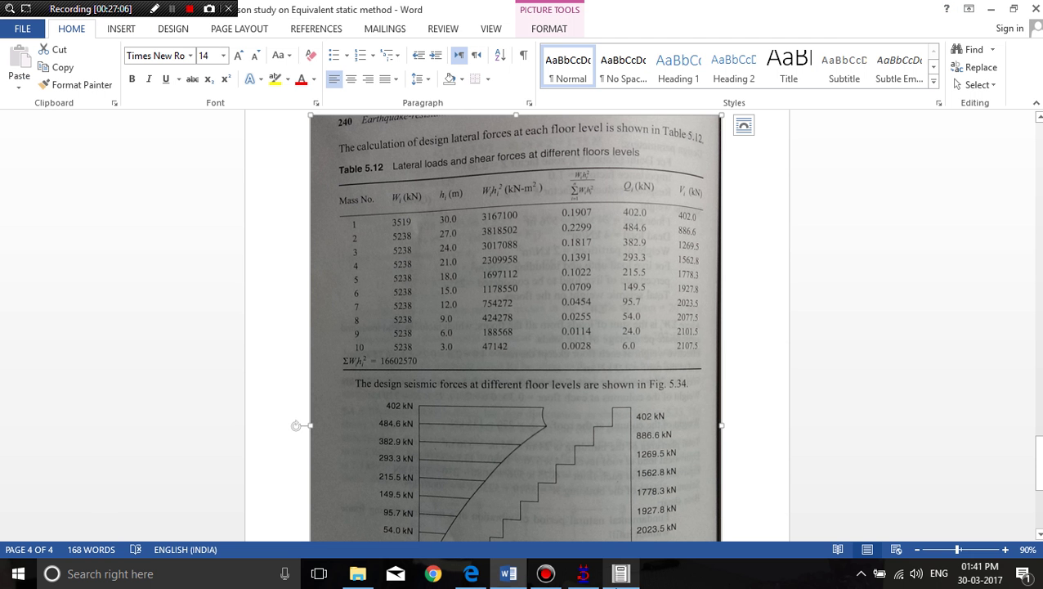
click(621, 573)
scroll(540, 406, down, 6)
scroll(538, 403, down, 3)
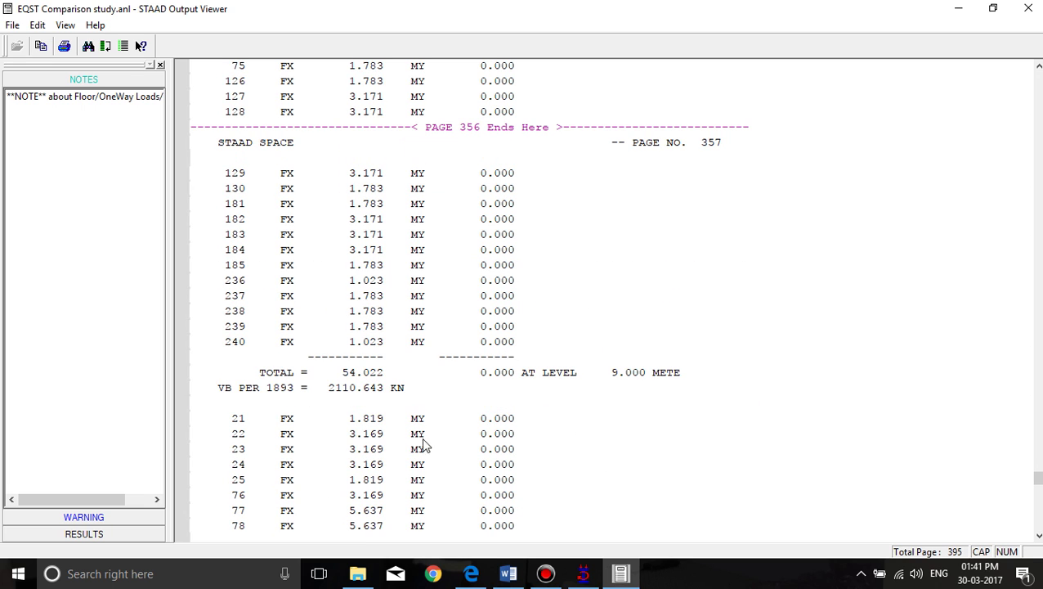
click(513, 574)
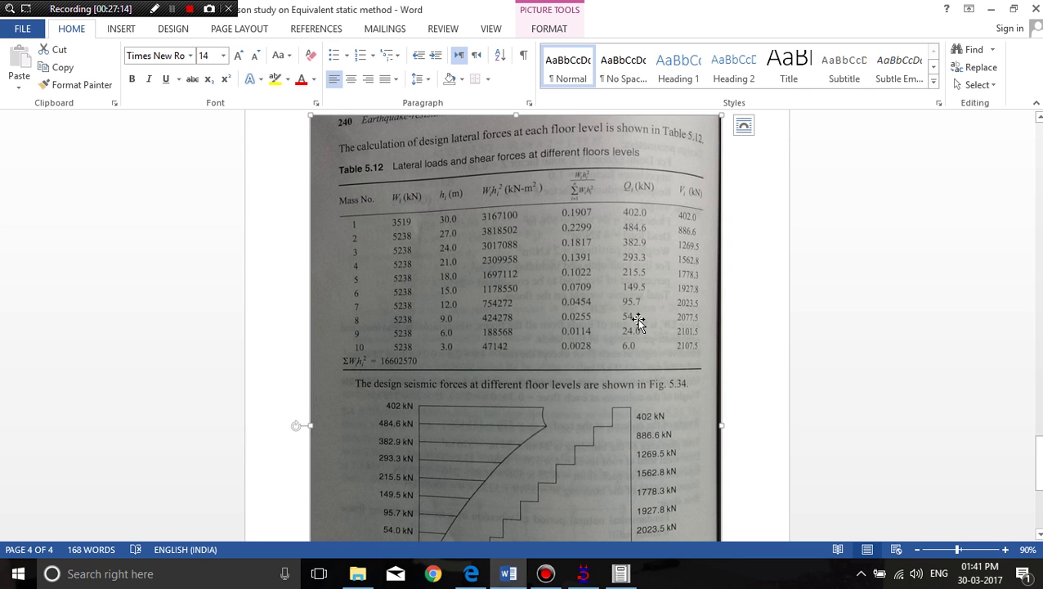
Step: Compare the remaining floor totals and the 2110.643 kN base shear with Table 5.12
click(622, 574)
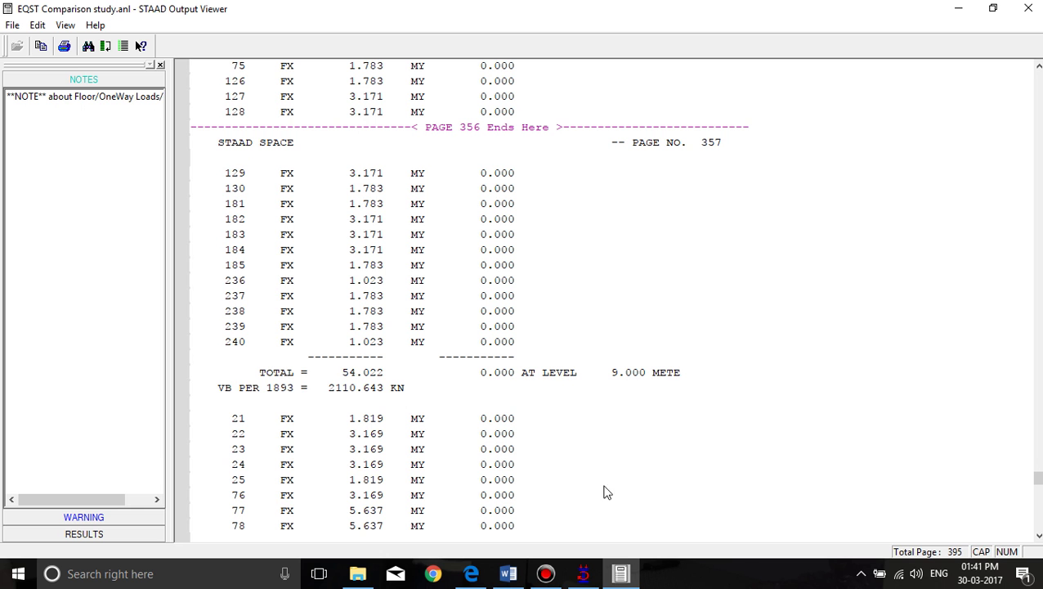
scroll(495, 403, down, 5)
scroll(495, 403, down, 4)
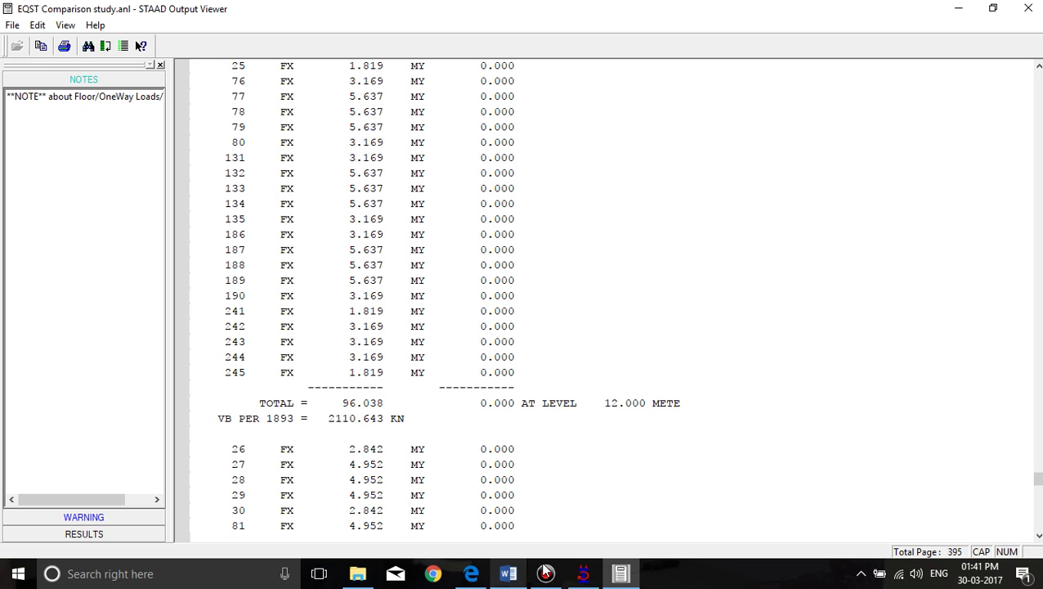
click(958, 8)
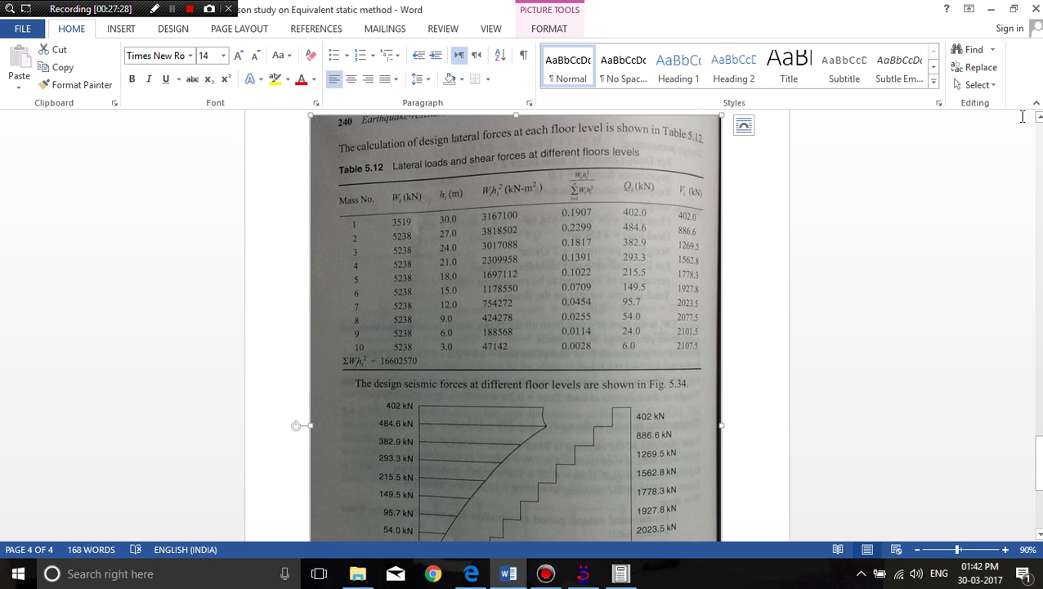
click(992, 10)
click(621, 573)
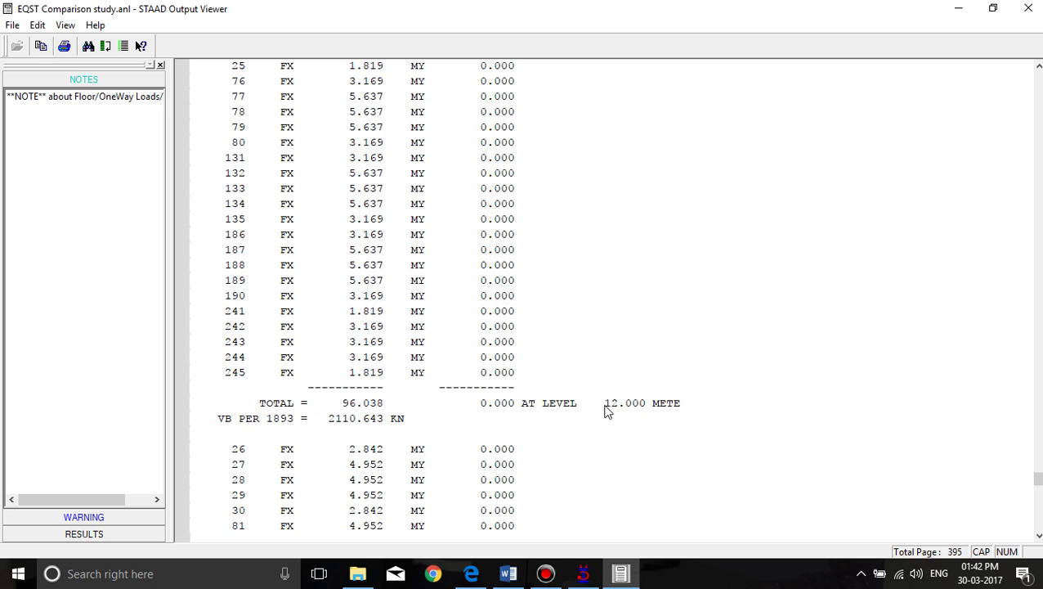
scroll(606, 411, down, 11)
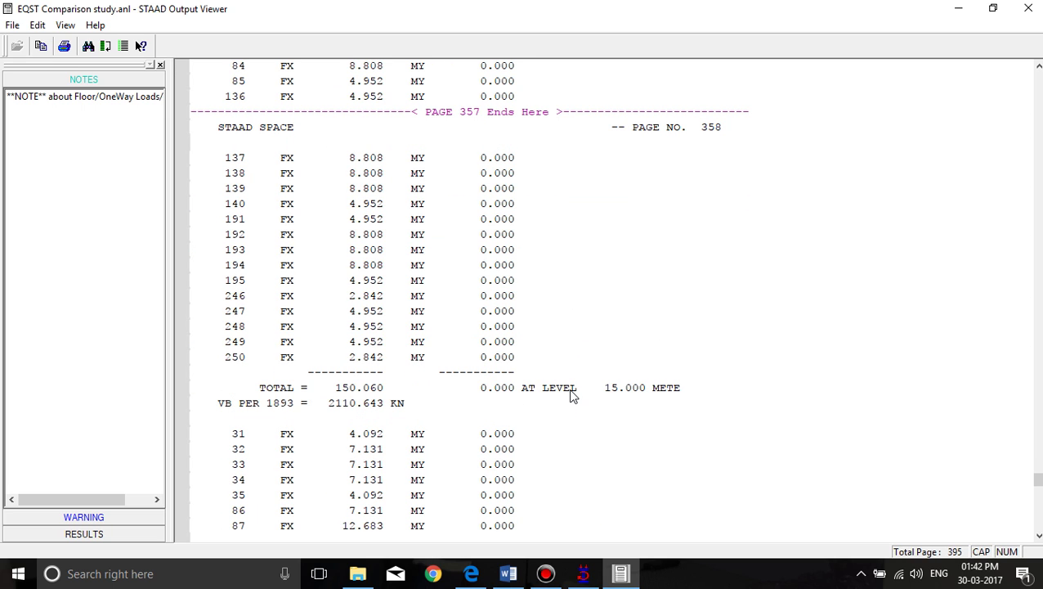
scroll(572, 393, down, 3)
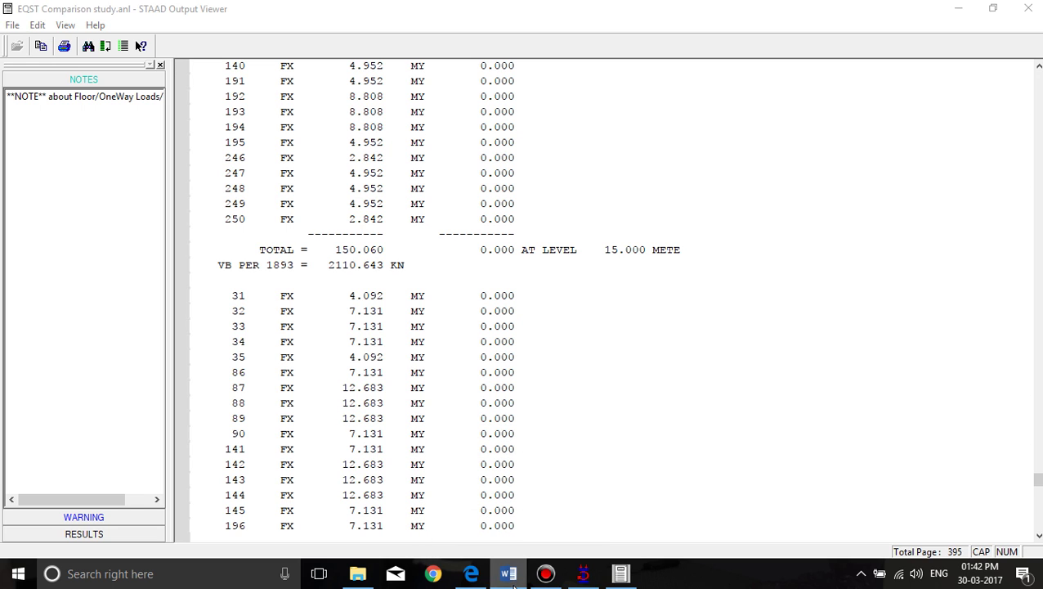
click(959, 8)
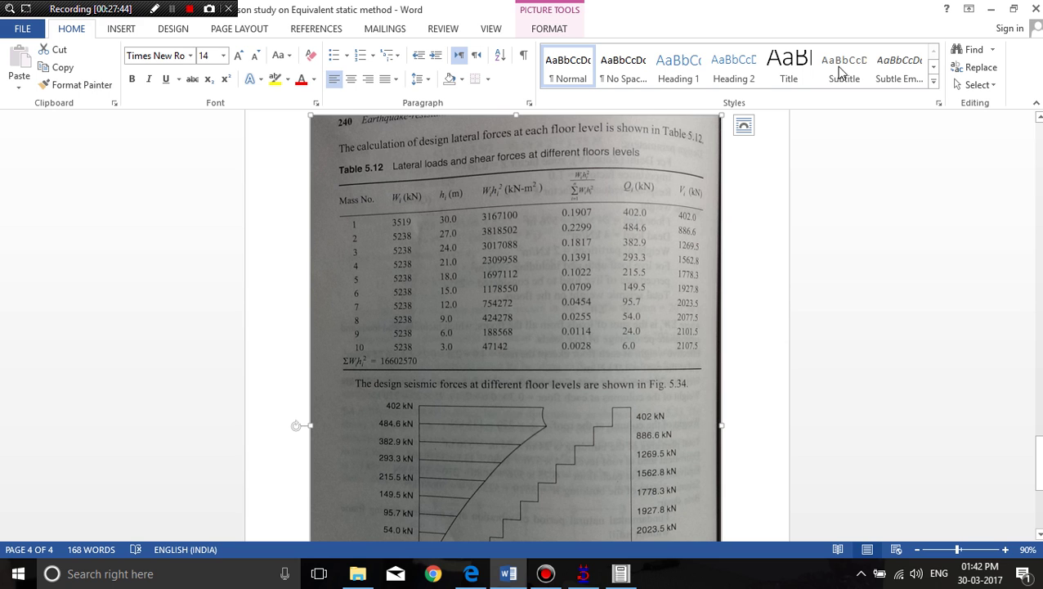
Step: Minimize the Word textbook scan to bring back the STAAD.Pro EQST Comparison model
click(991, 9)
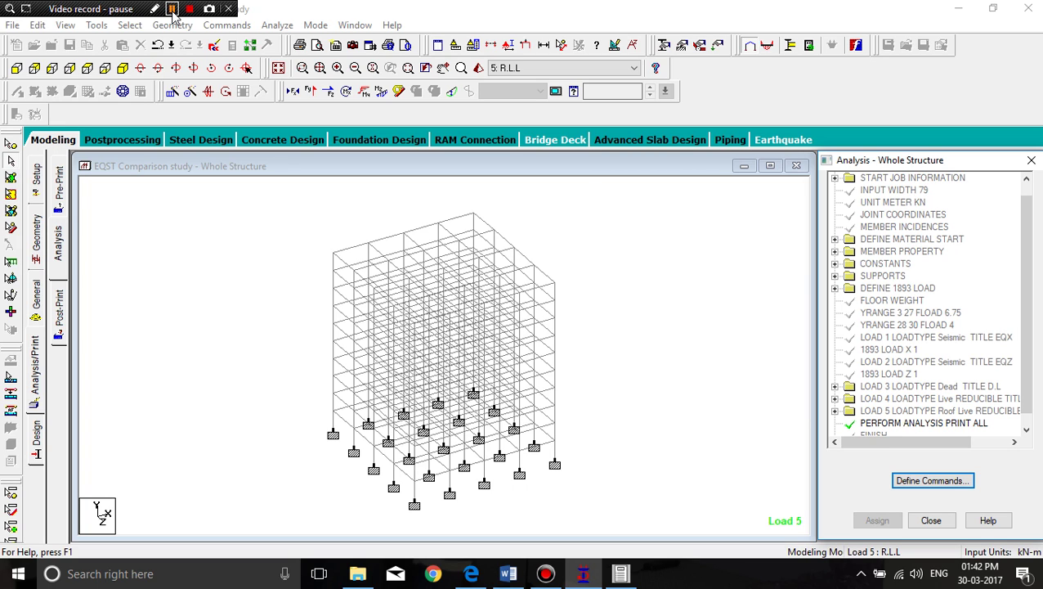
click(173, 10)
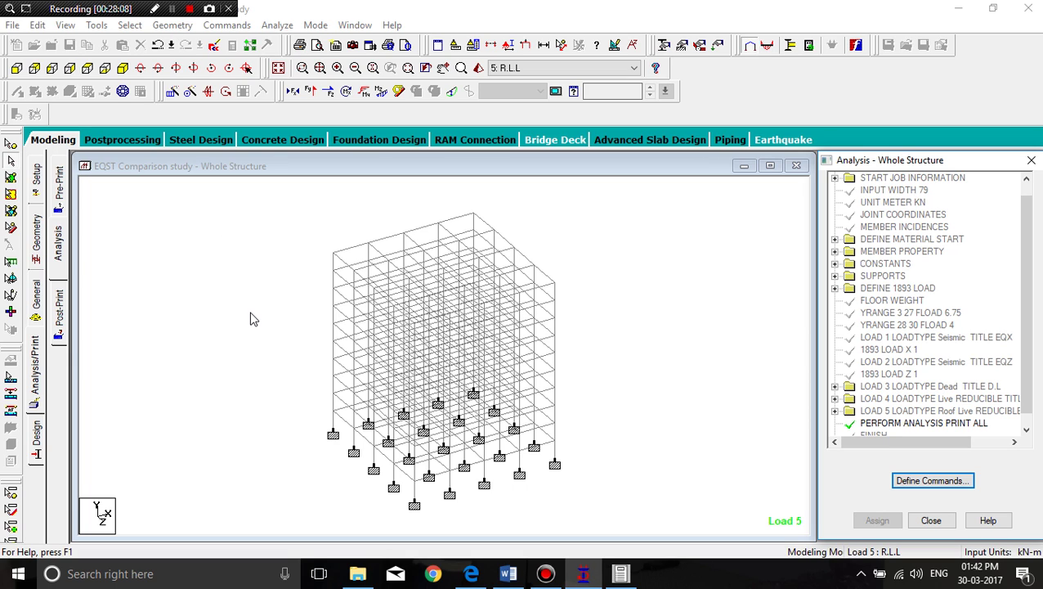